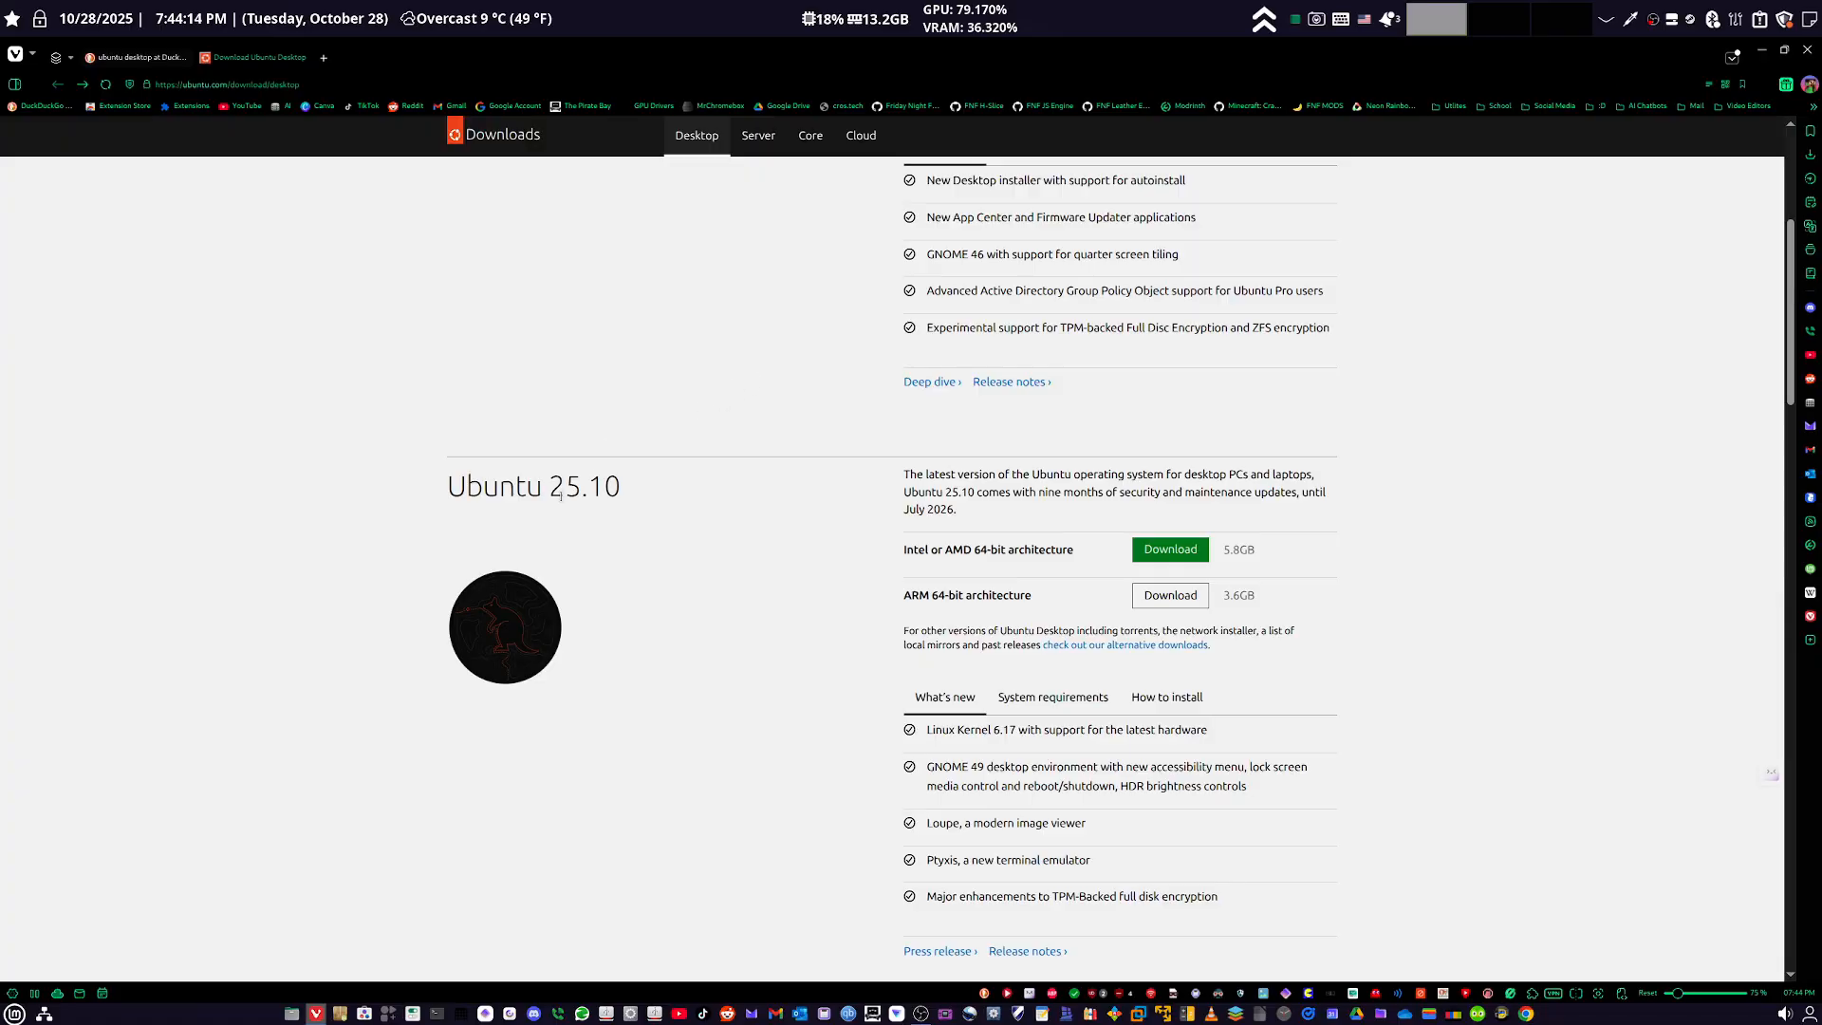
pyautogui.scroll(5, 541, 430)
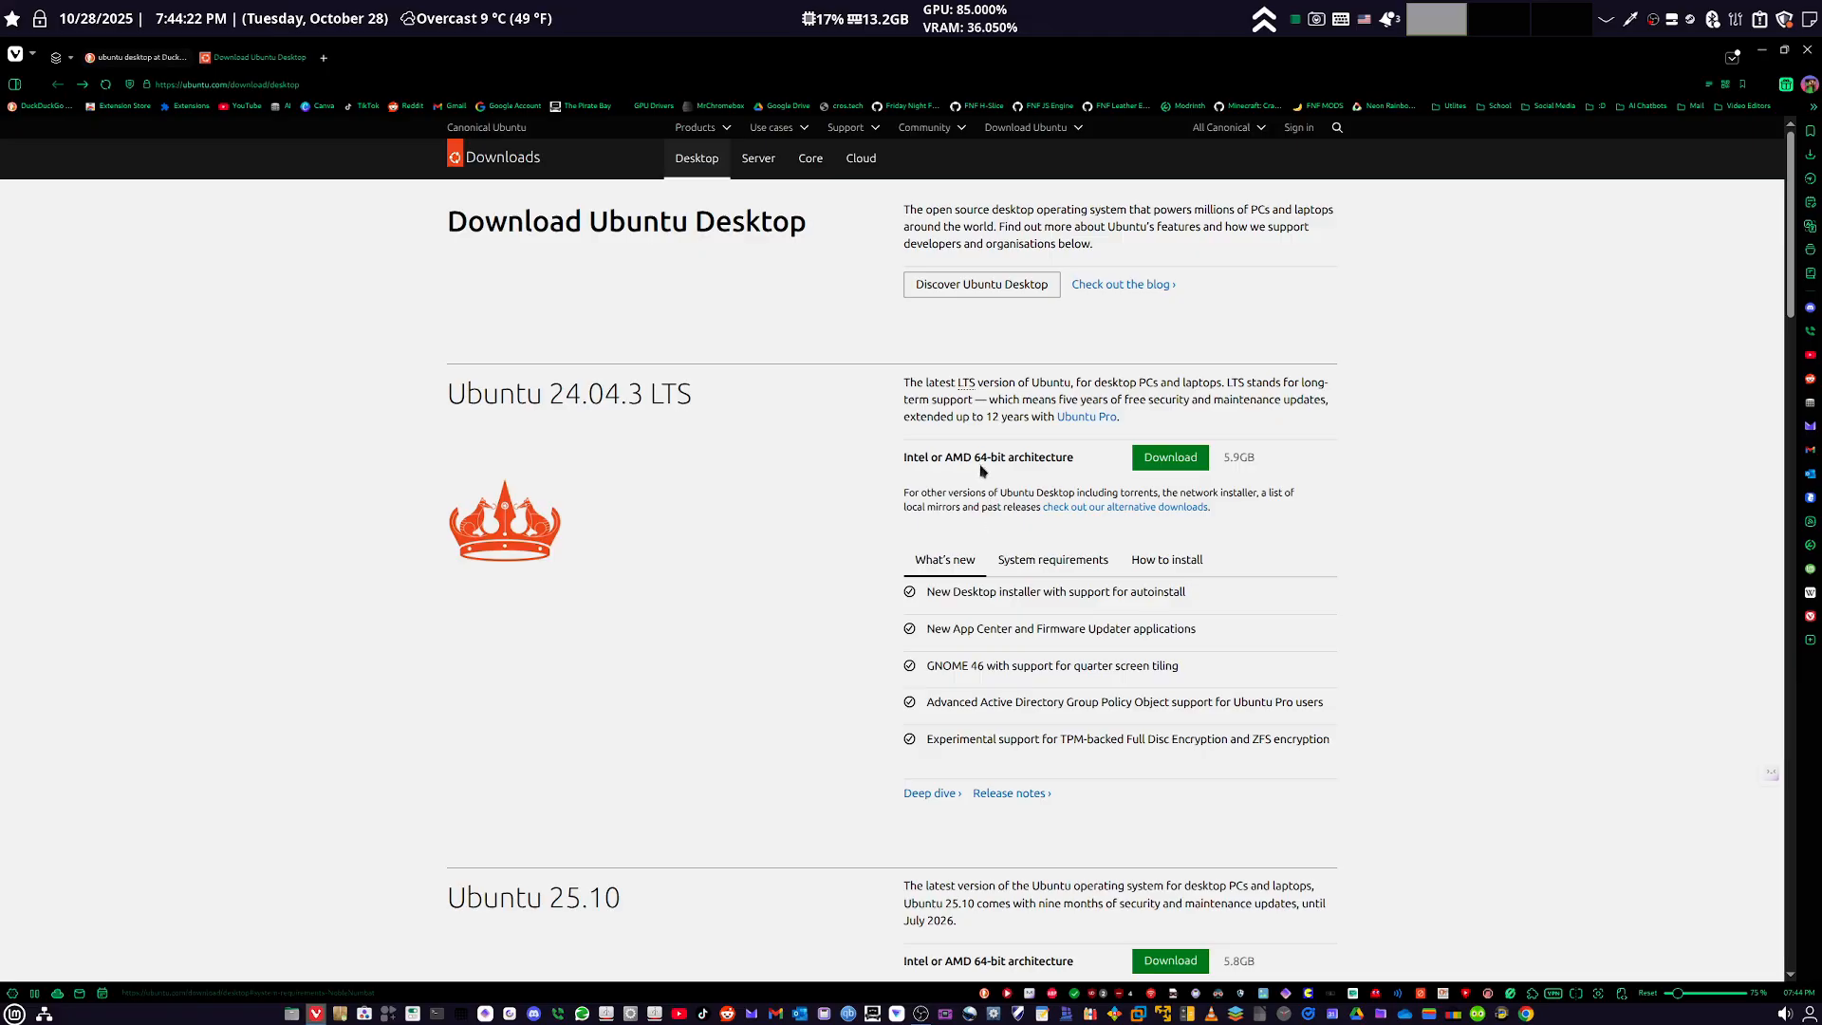
pyautogui.scroll(-8, 842, 484)
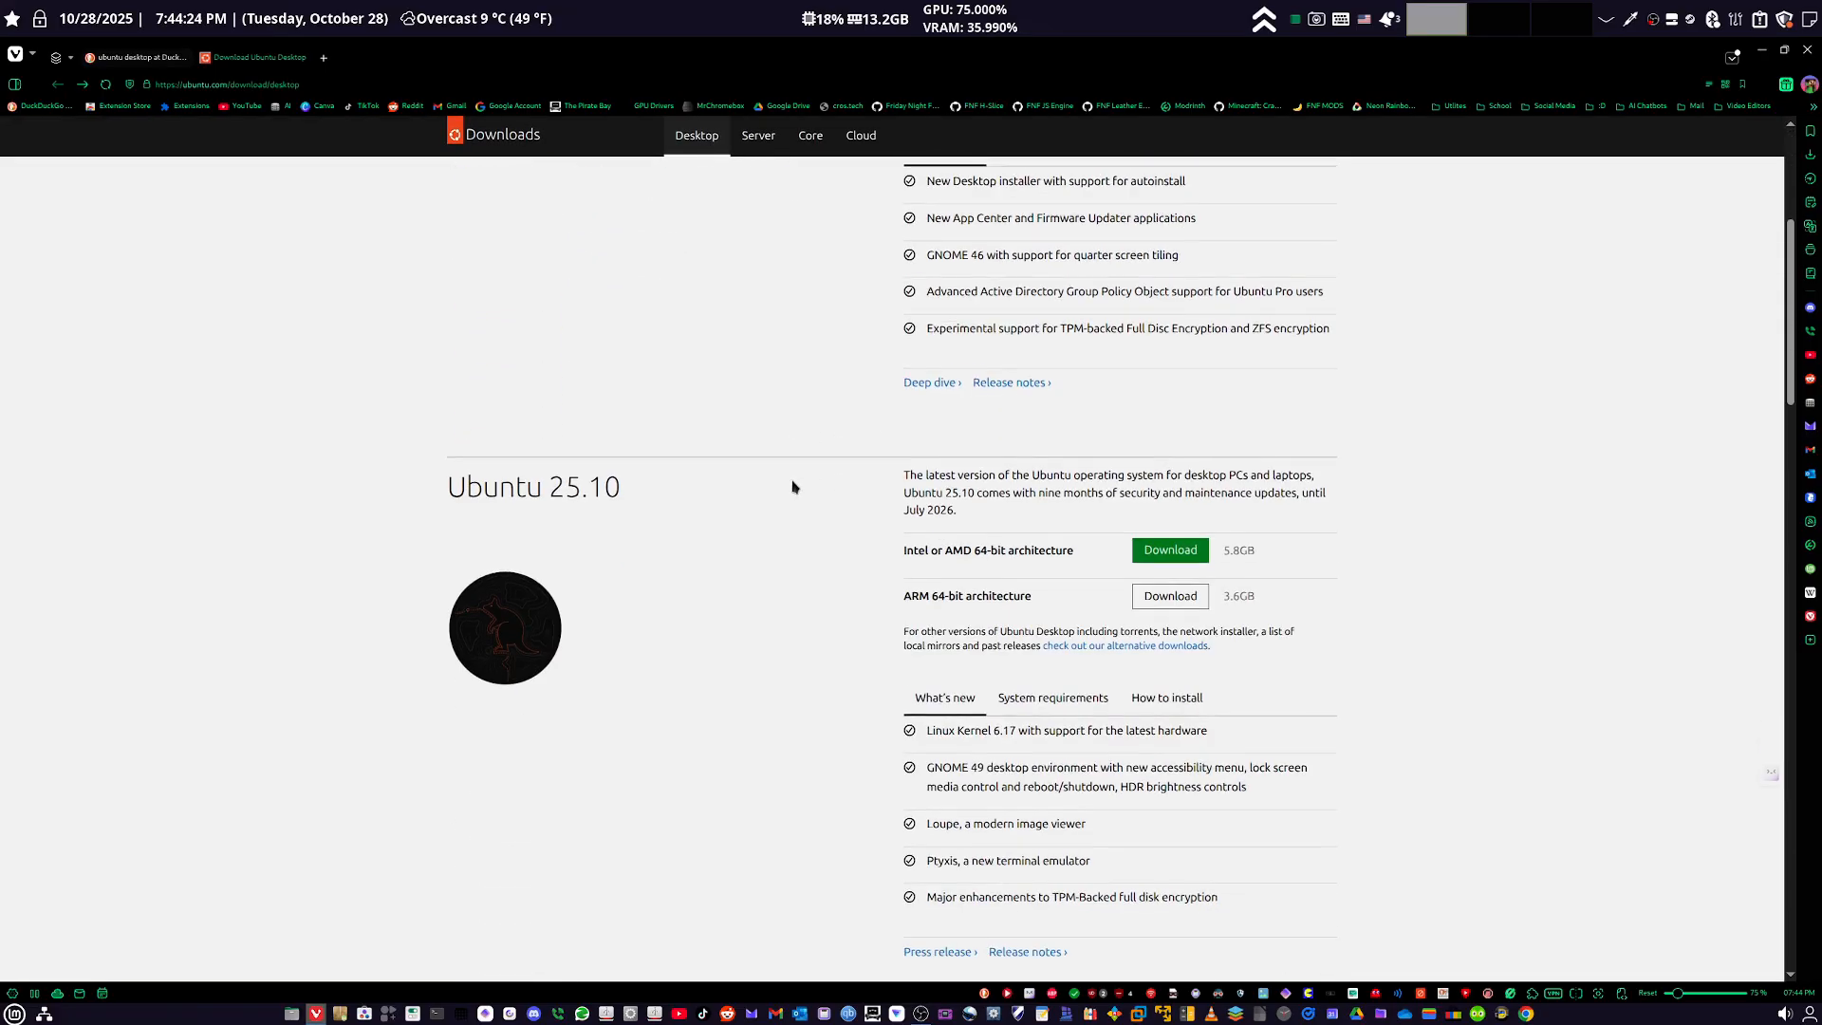
pyautogui.scroll(1, 794, 487)
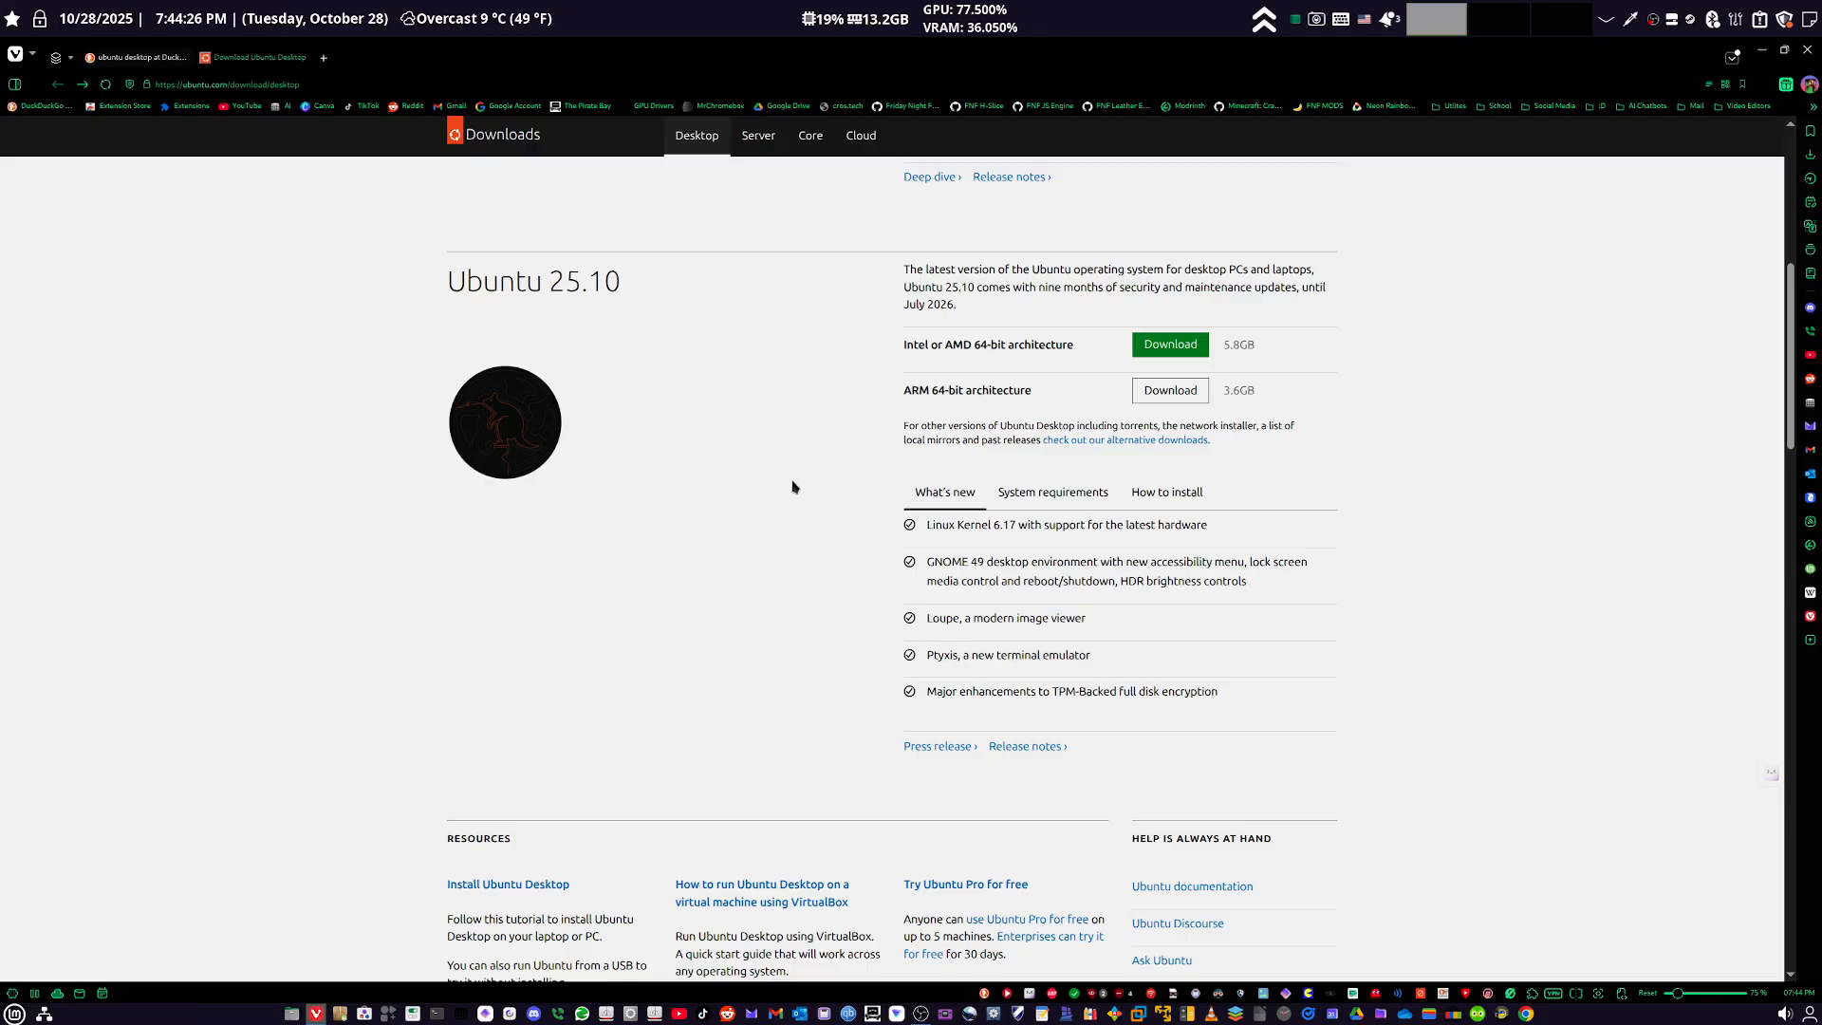
pyautogui.click(919, 1013)
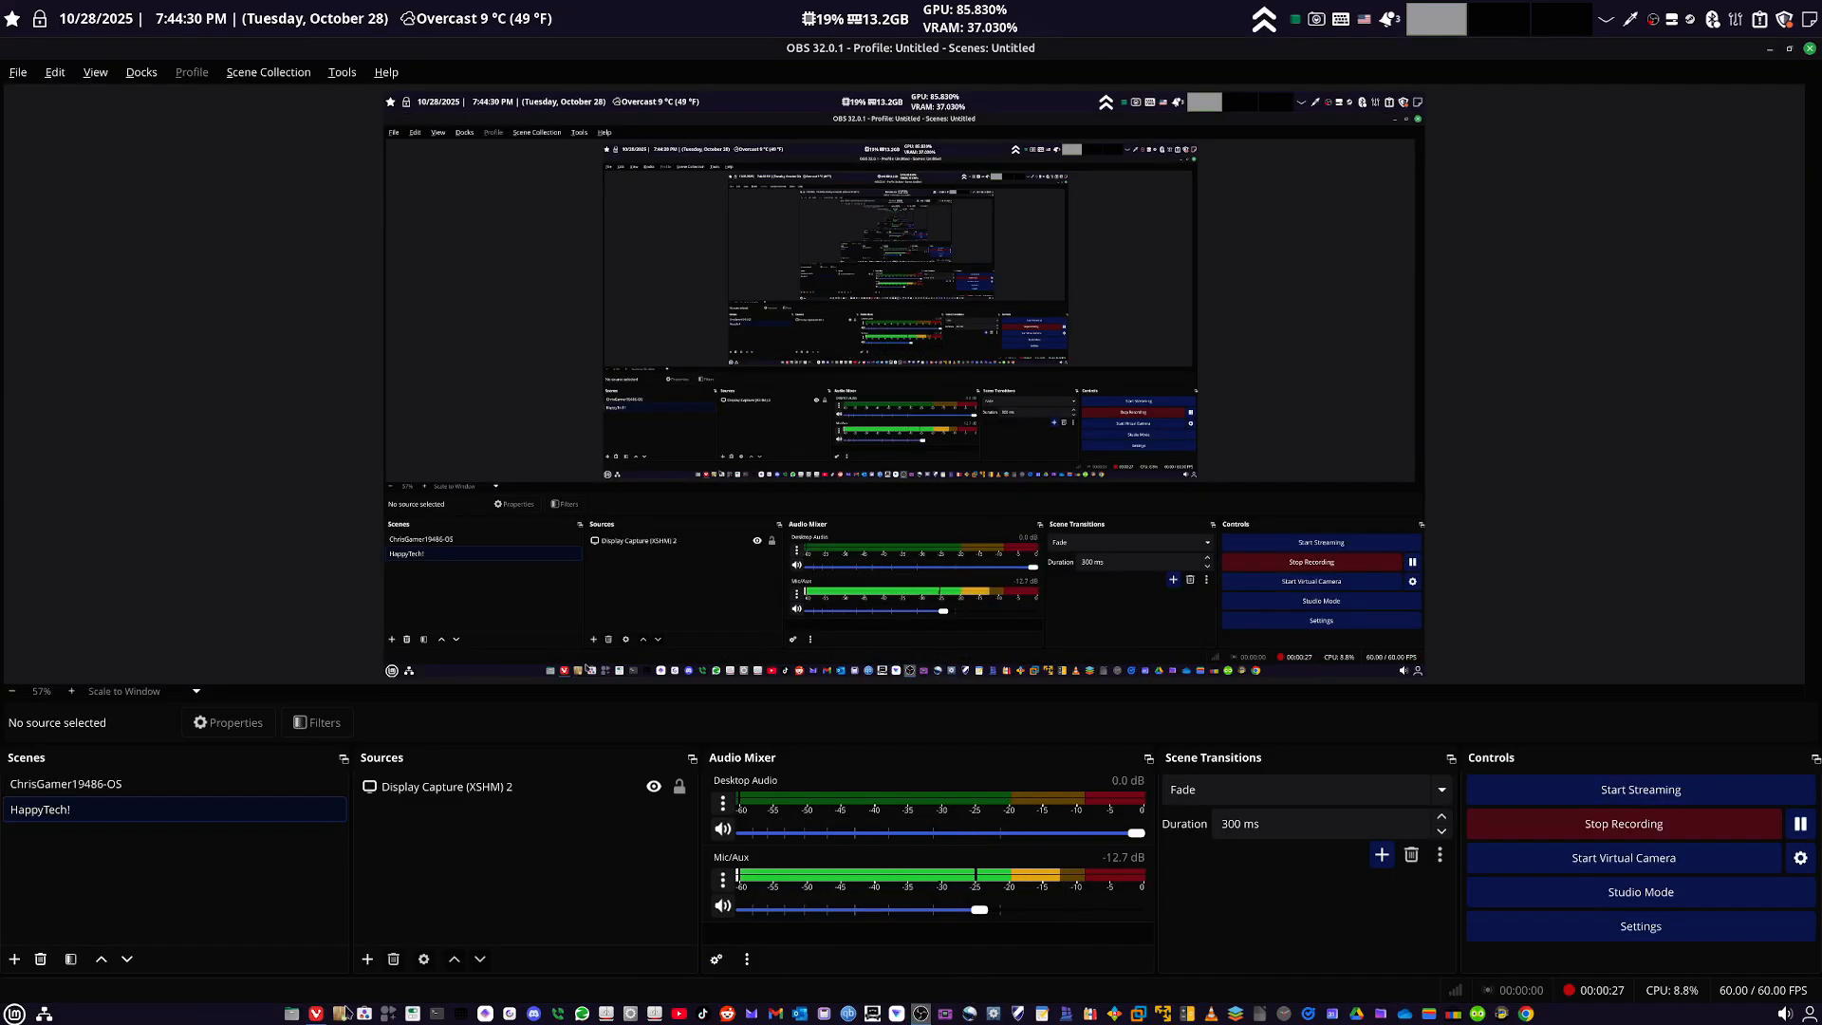
# - Launch VirtualBox from the installed applications and dismiss its USB device notification
pyautogui.moveTo(316, 1012)
pyautogui.moveTo(424, 906)
pyautogui.press('super')
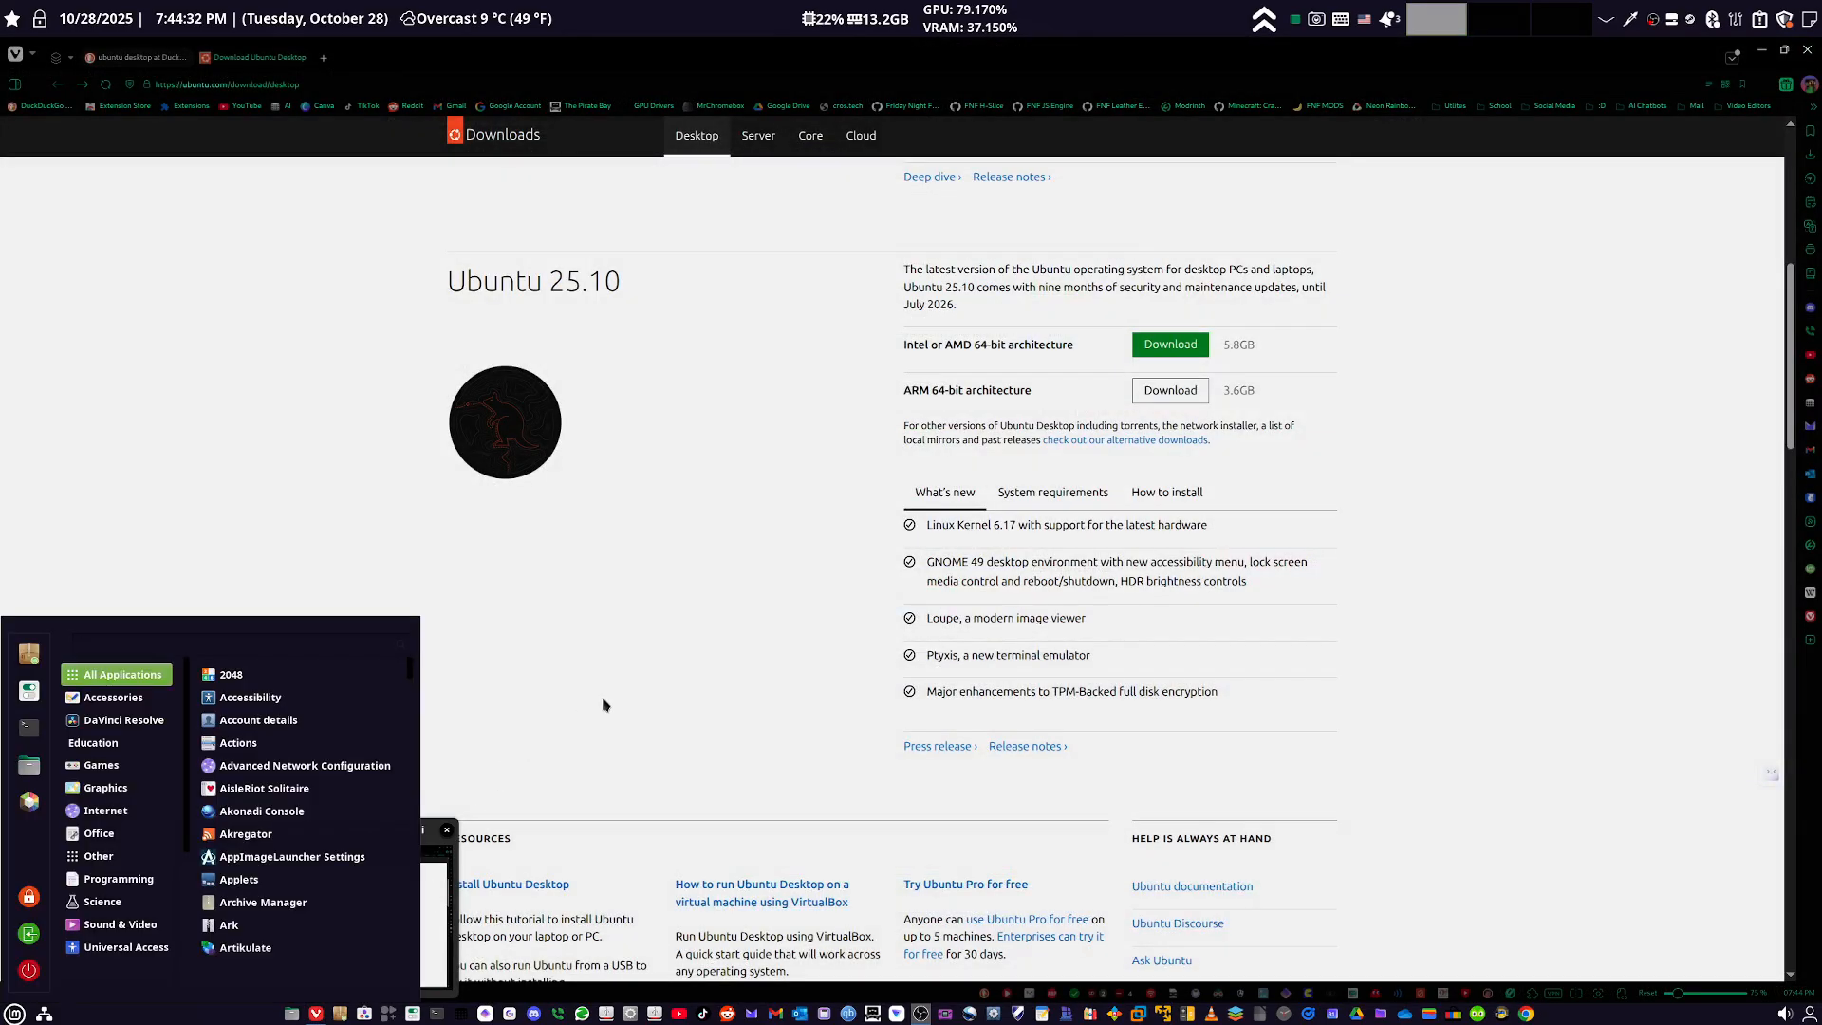
pyautogui.write('virtua')
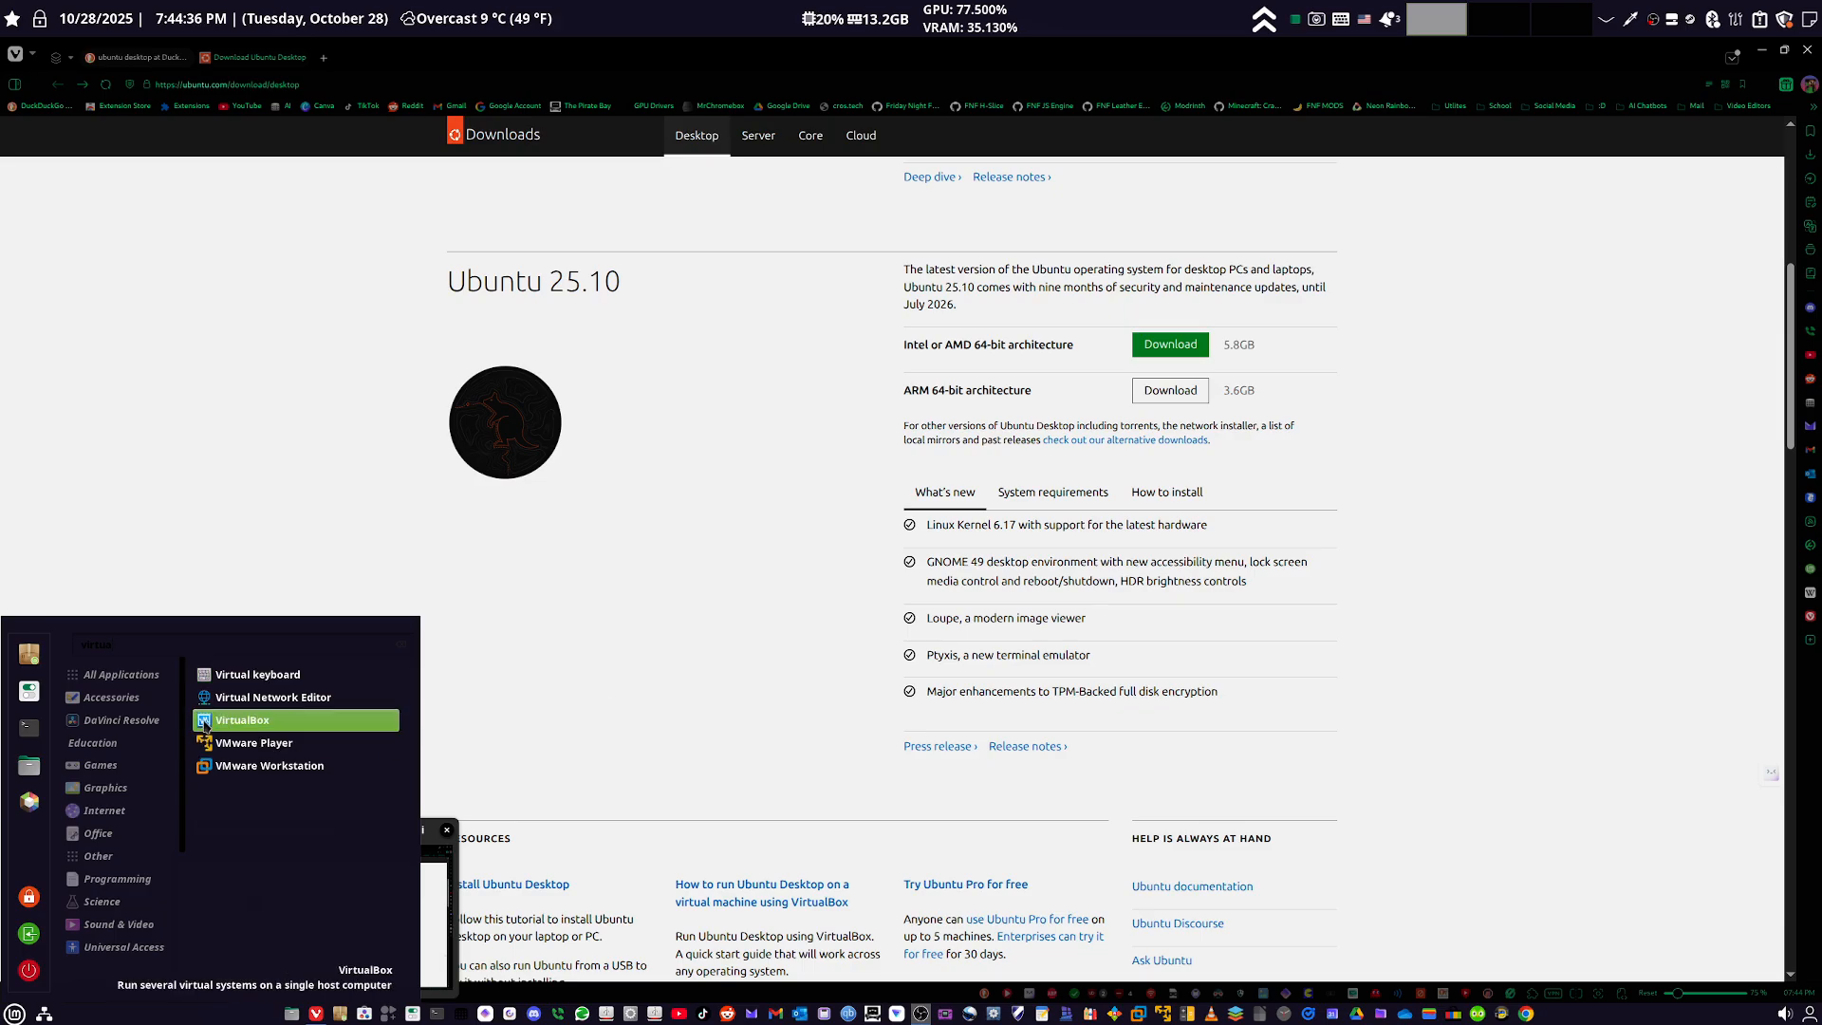
pyautogui.click(290, 726)
pyautogui.click(908, 1014)
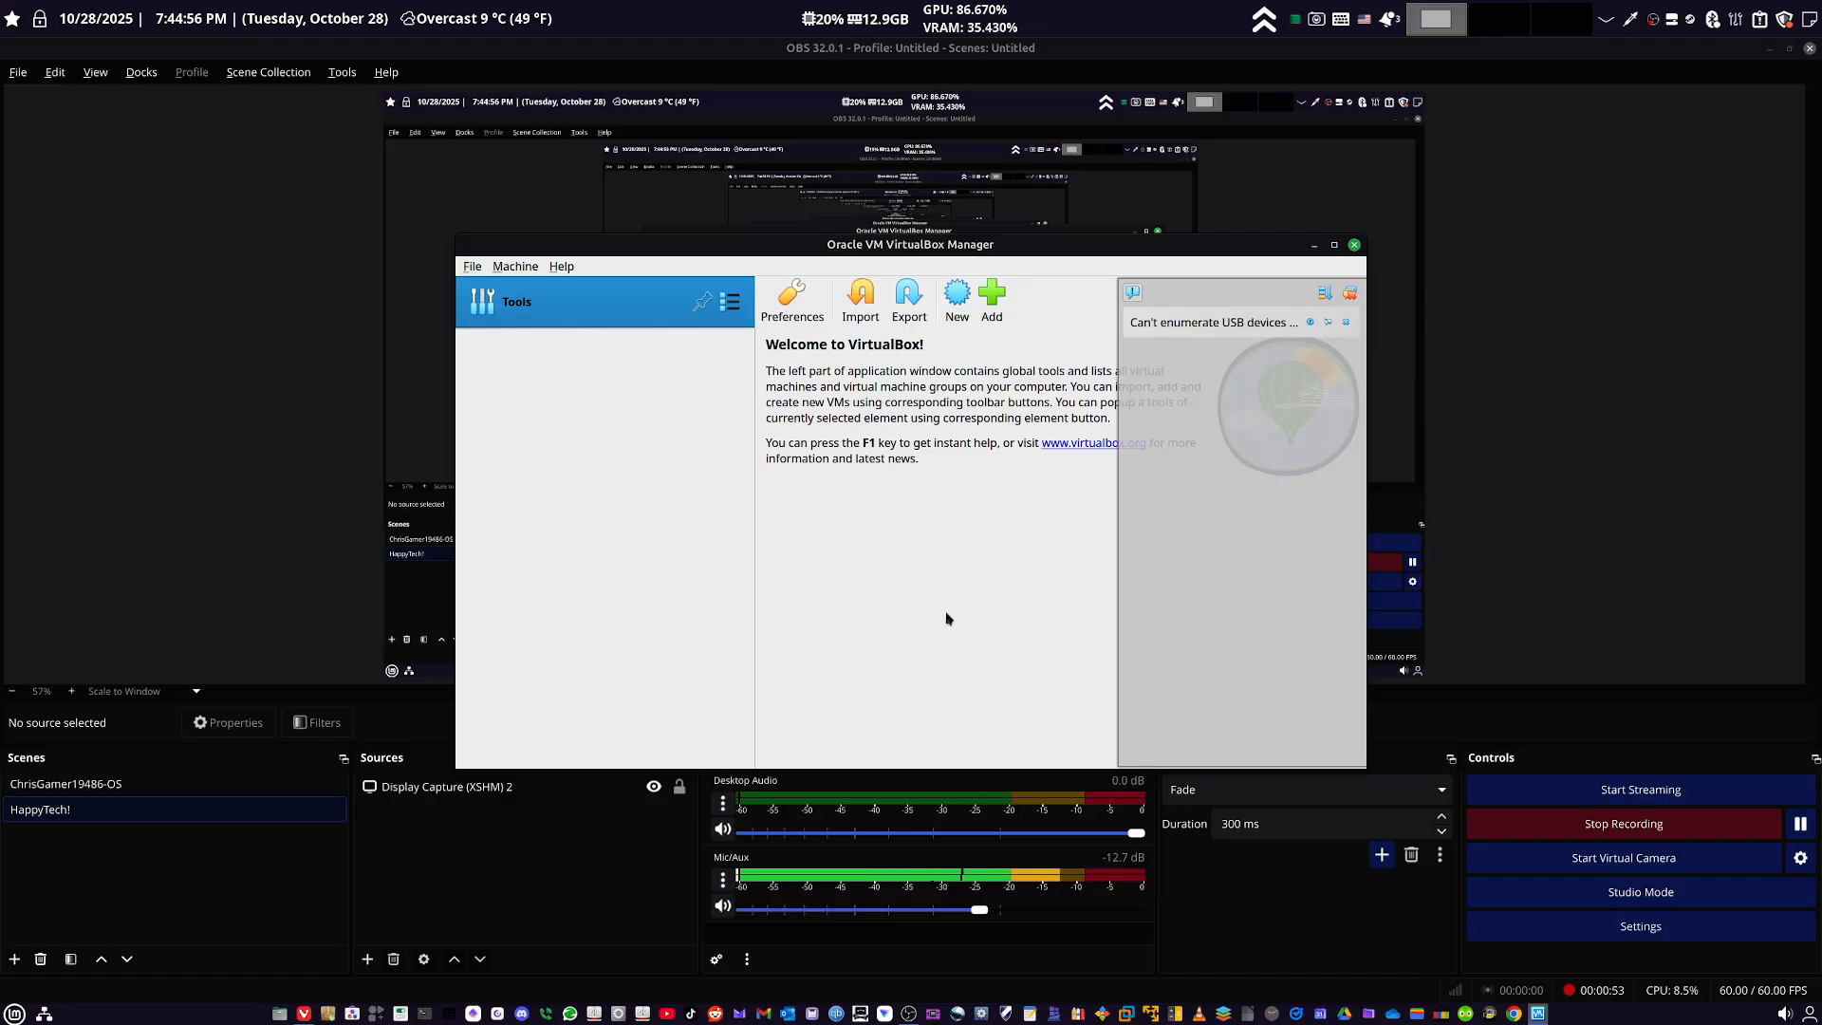
pyautogui.click(1346, 321)
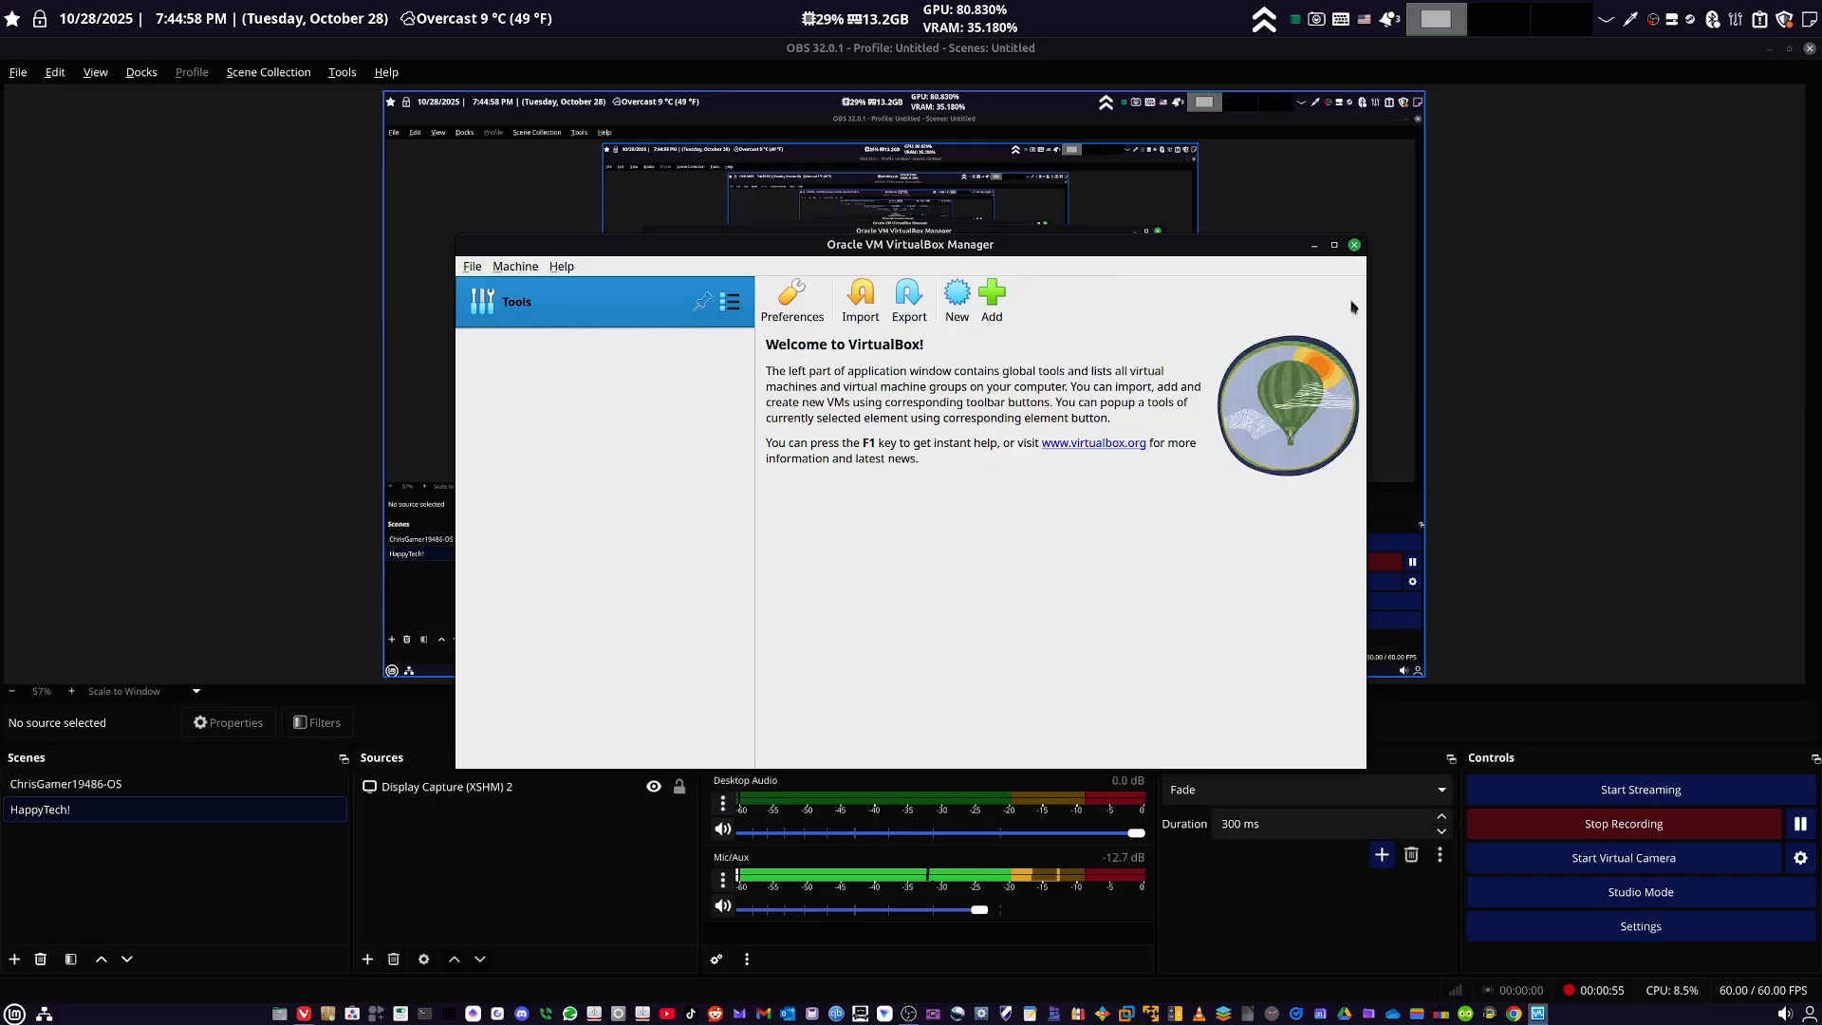
# - Start creating a virtual machine and choose ubuntu-25.10-desktop-amd64.iso from the Documents folder as its ISO image
pyautogui.click(974, 308)
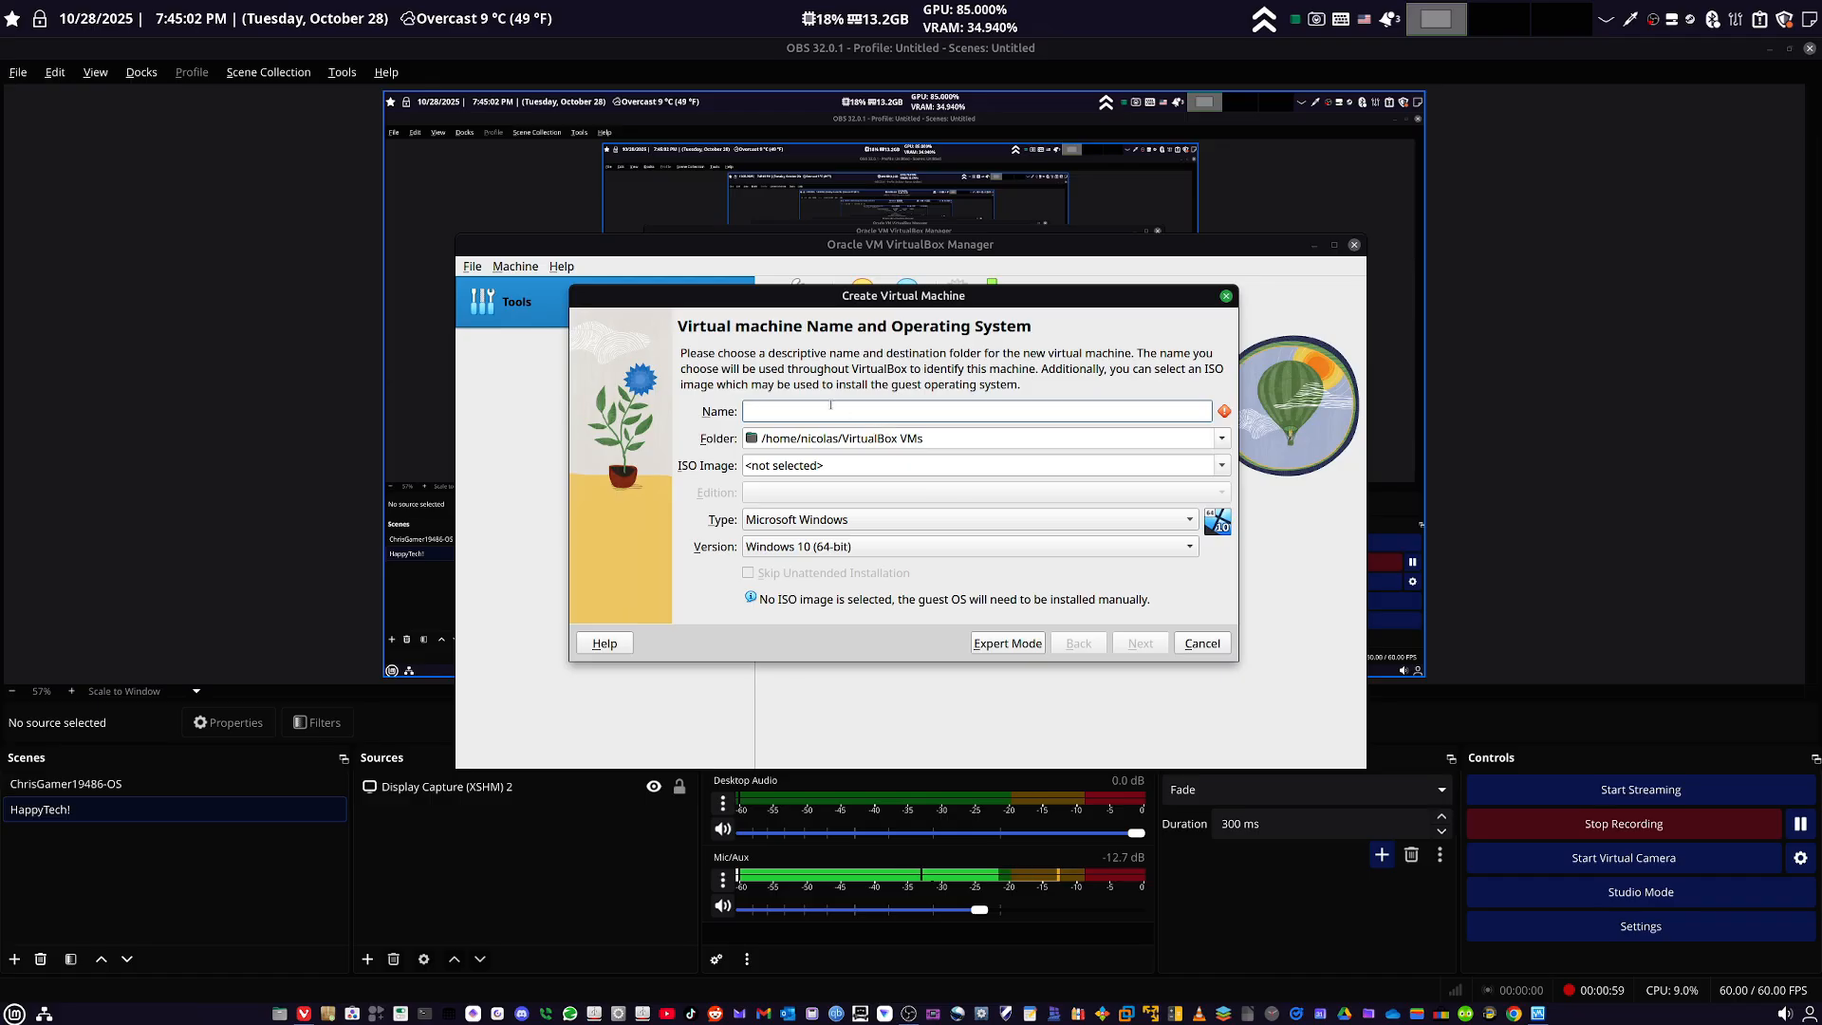
pyautogui.click(814, 463)
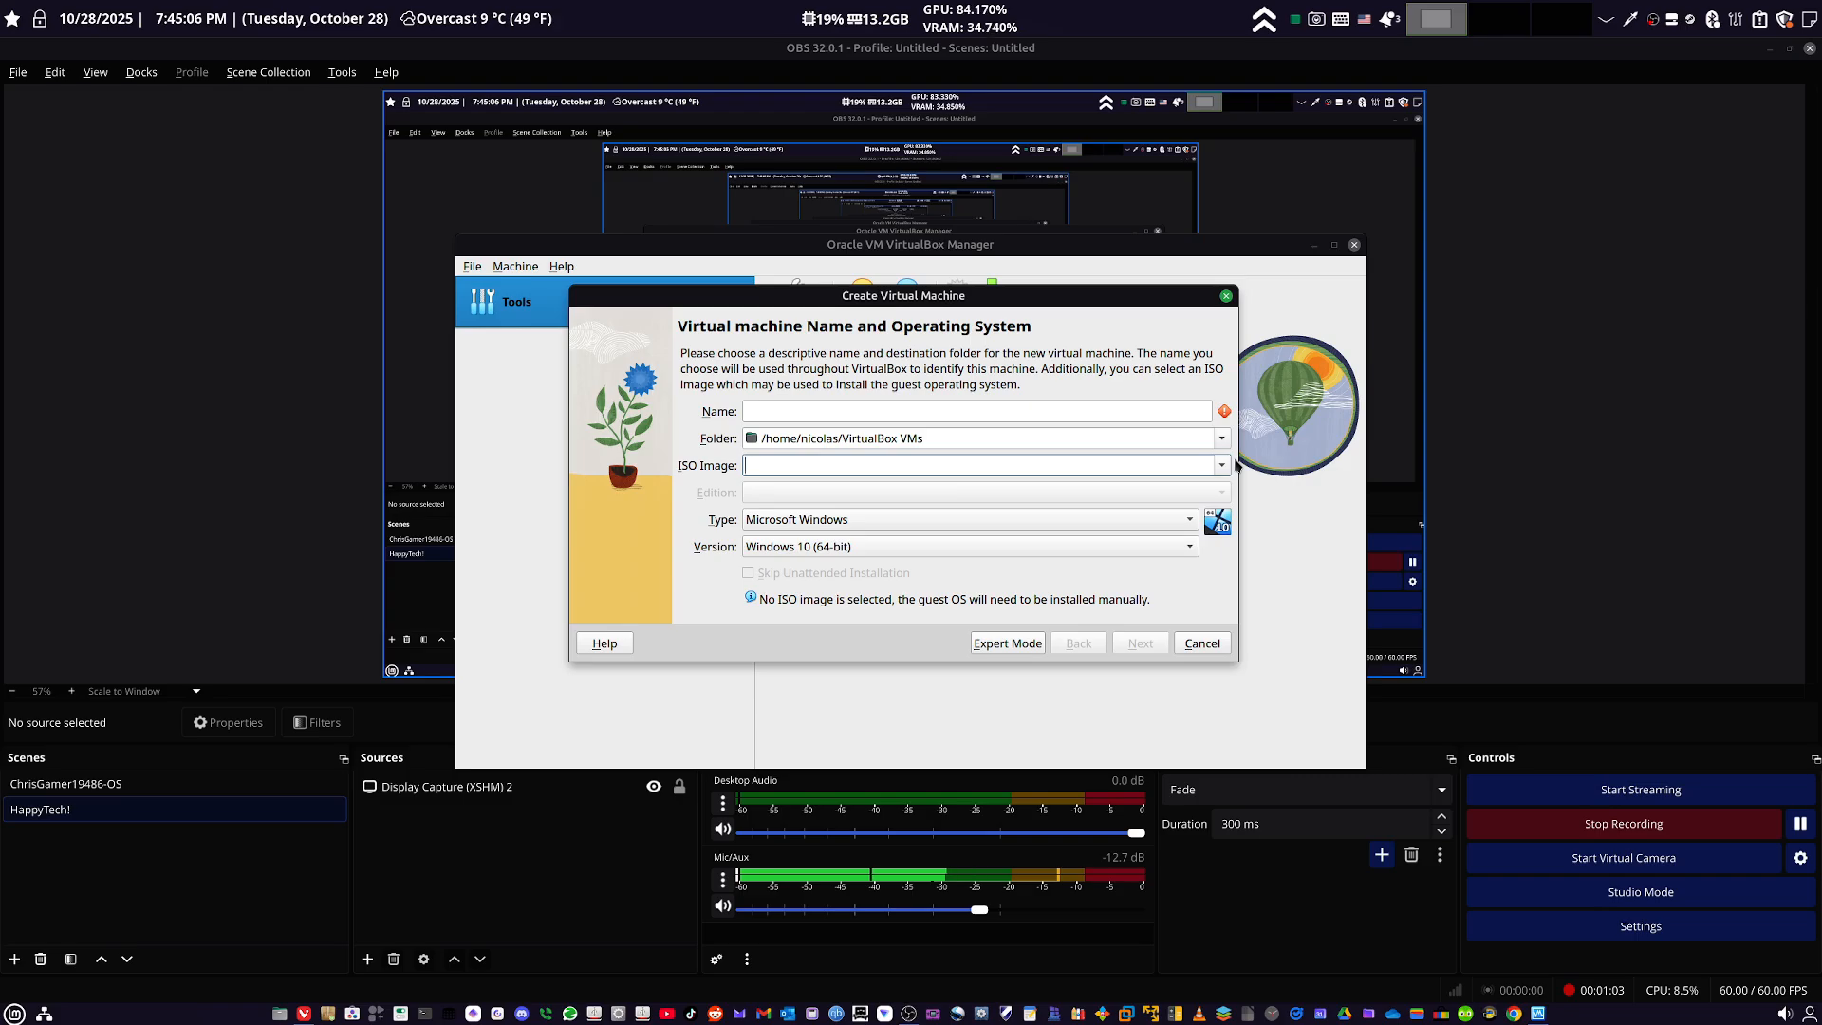
pyautogui.click(1222, 465)
pyautogui.click(980, 504)
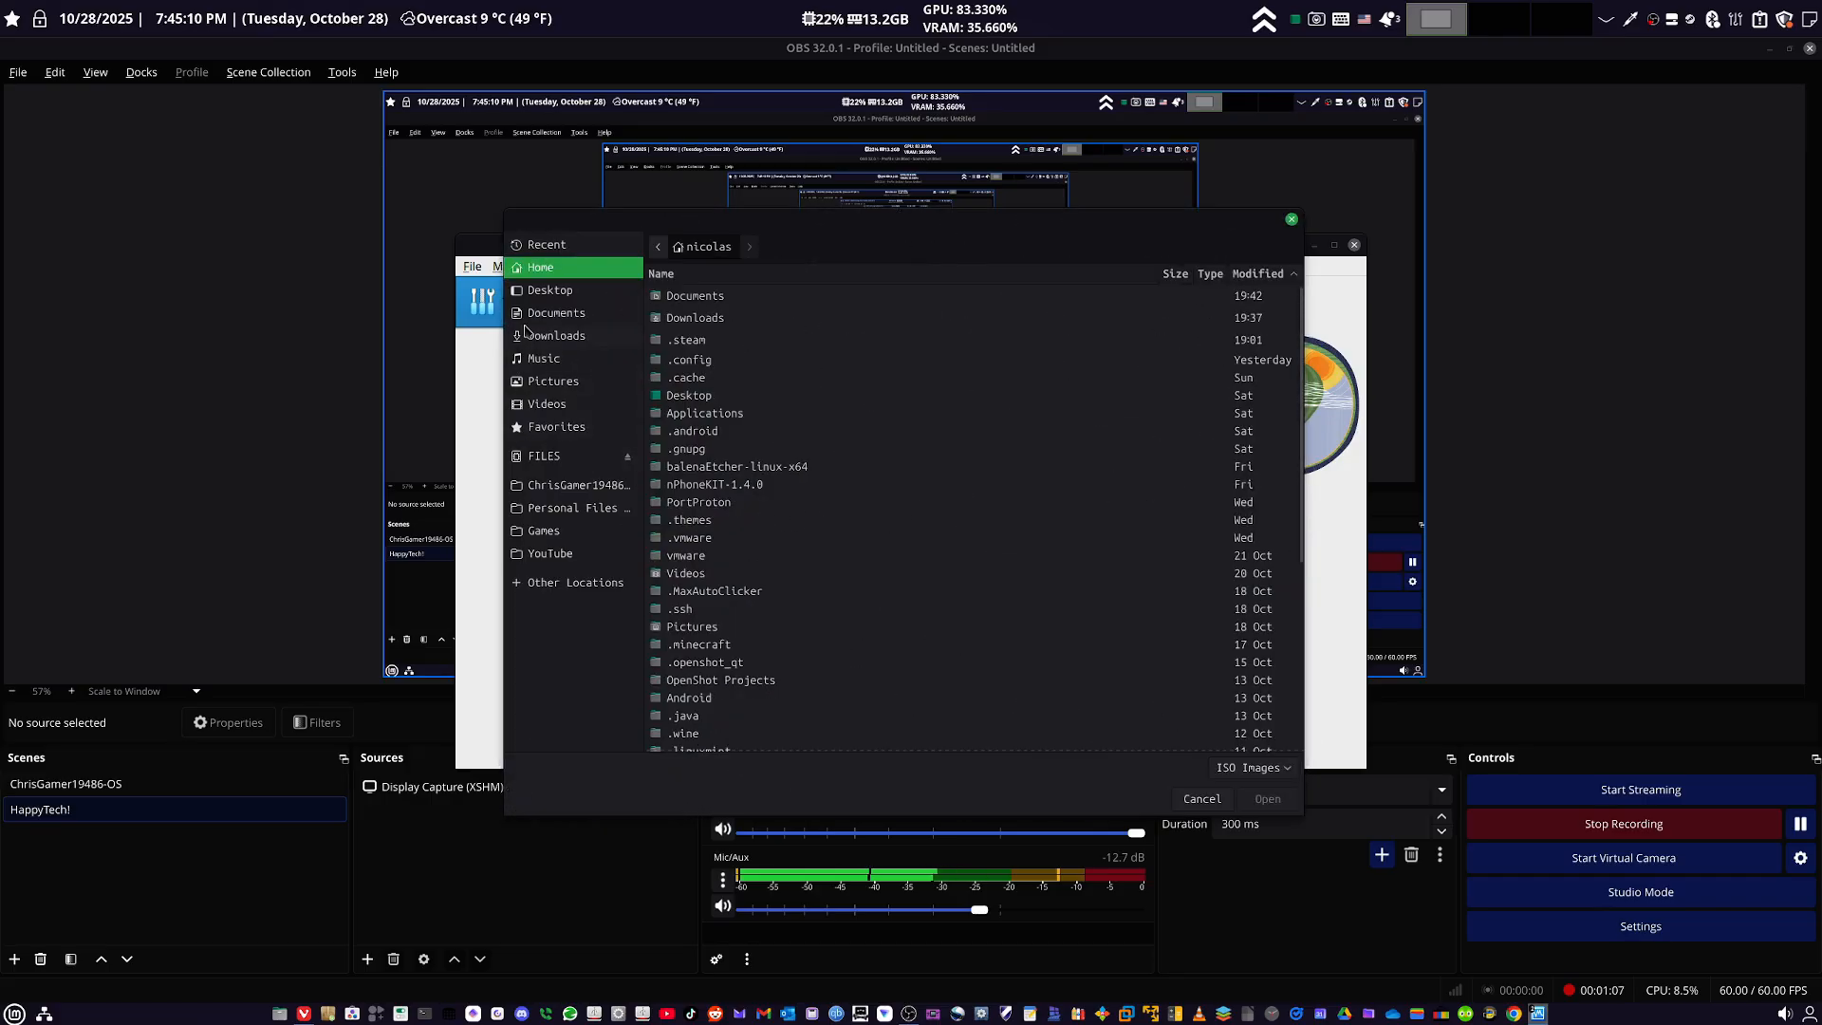
pyautogui.click(528, 315)
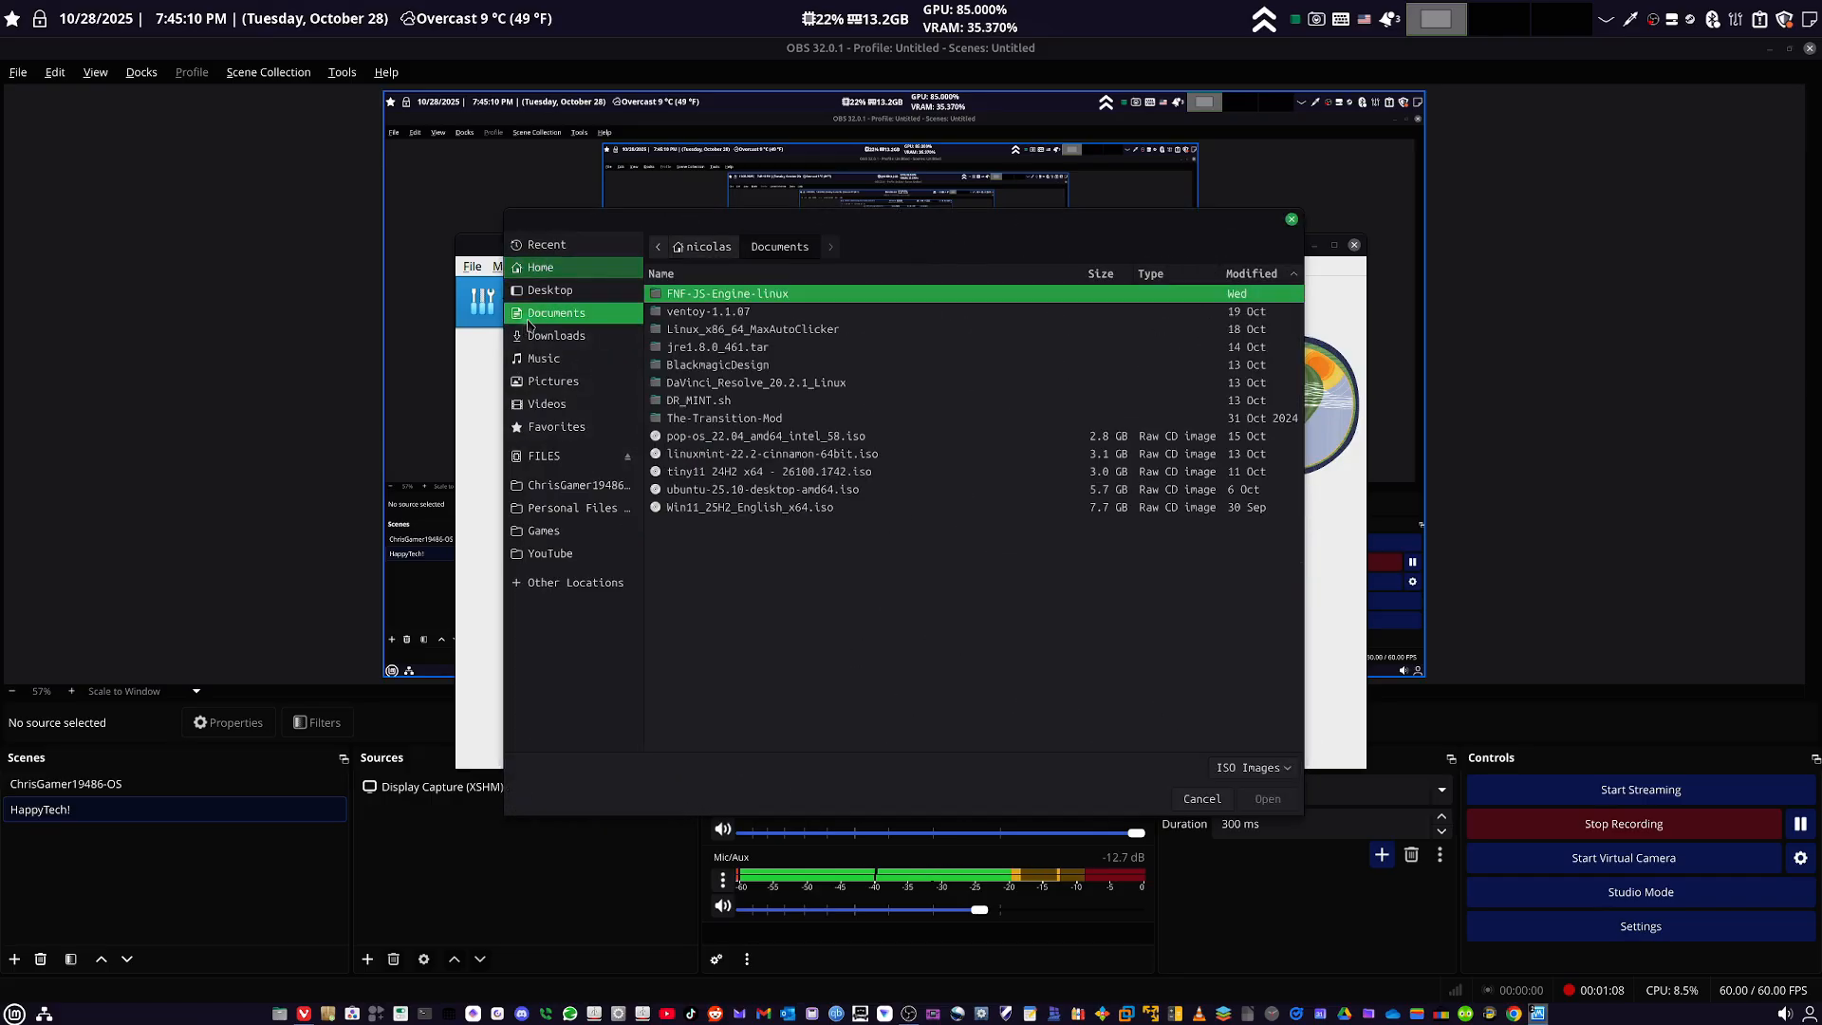
pyautogui.click(702, 491)
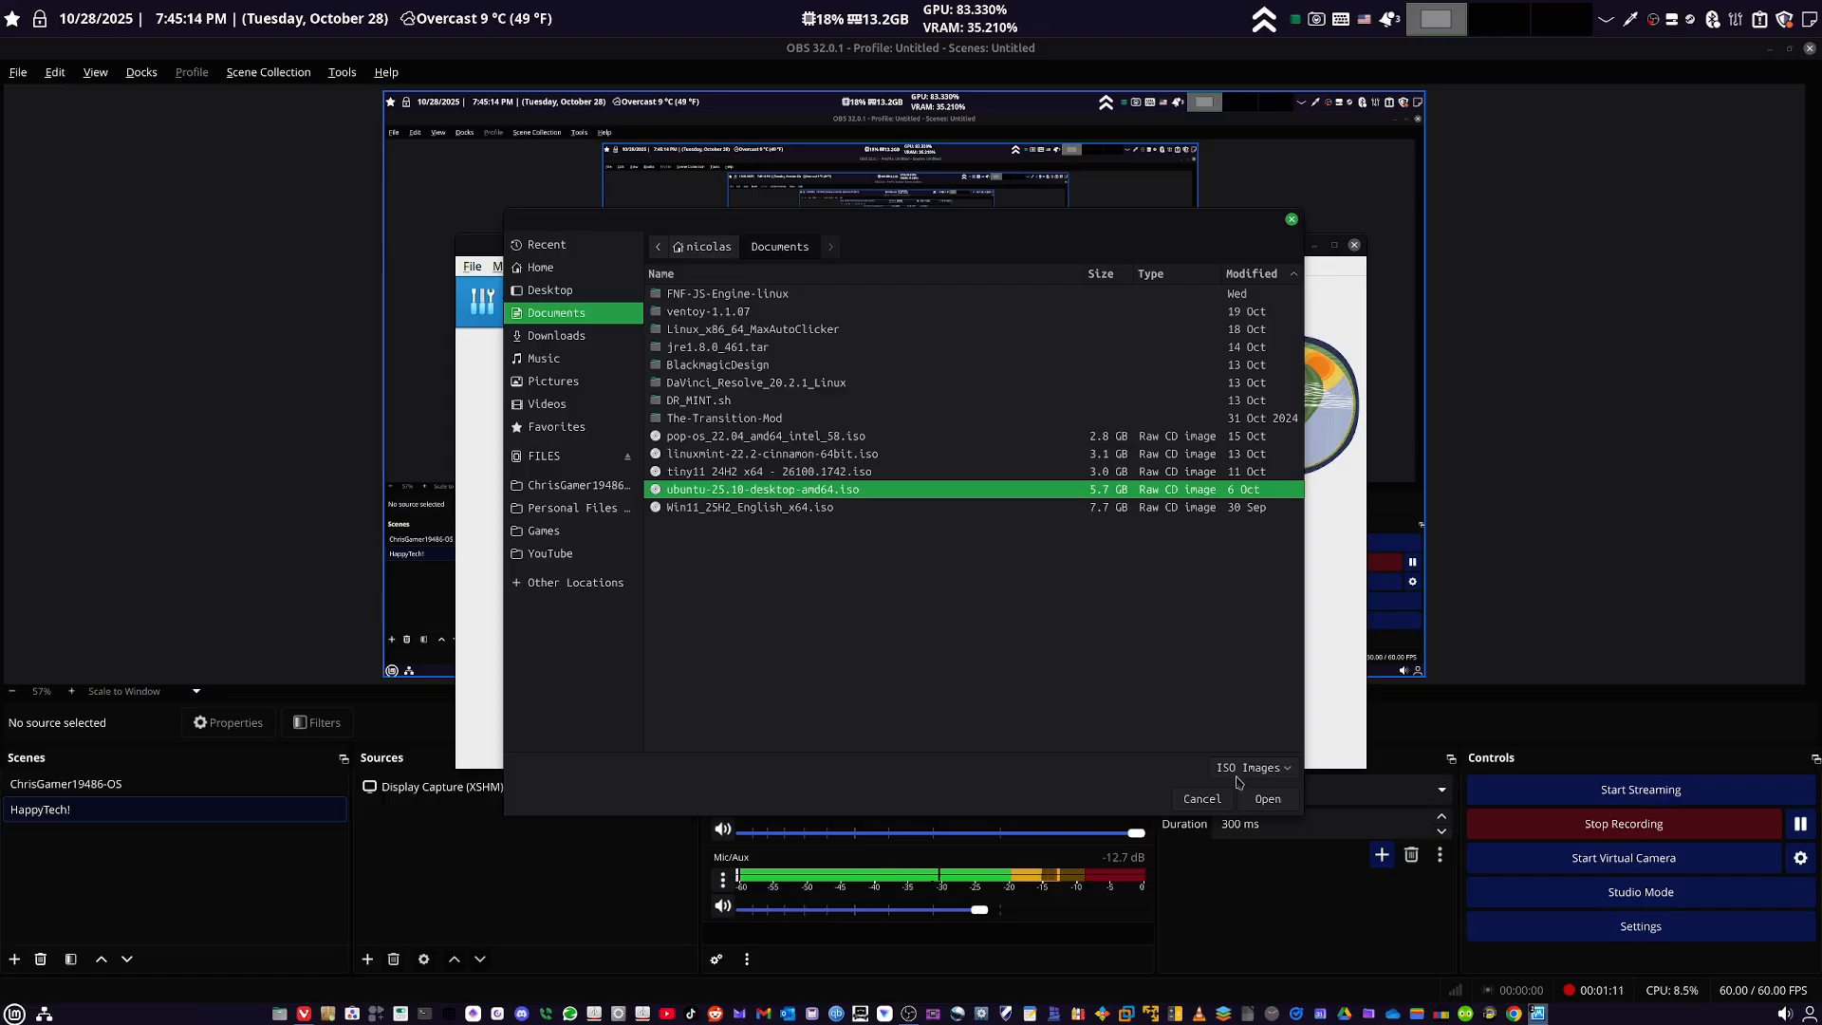
pyautogui.click(1268, 798)
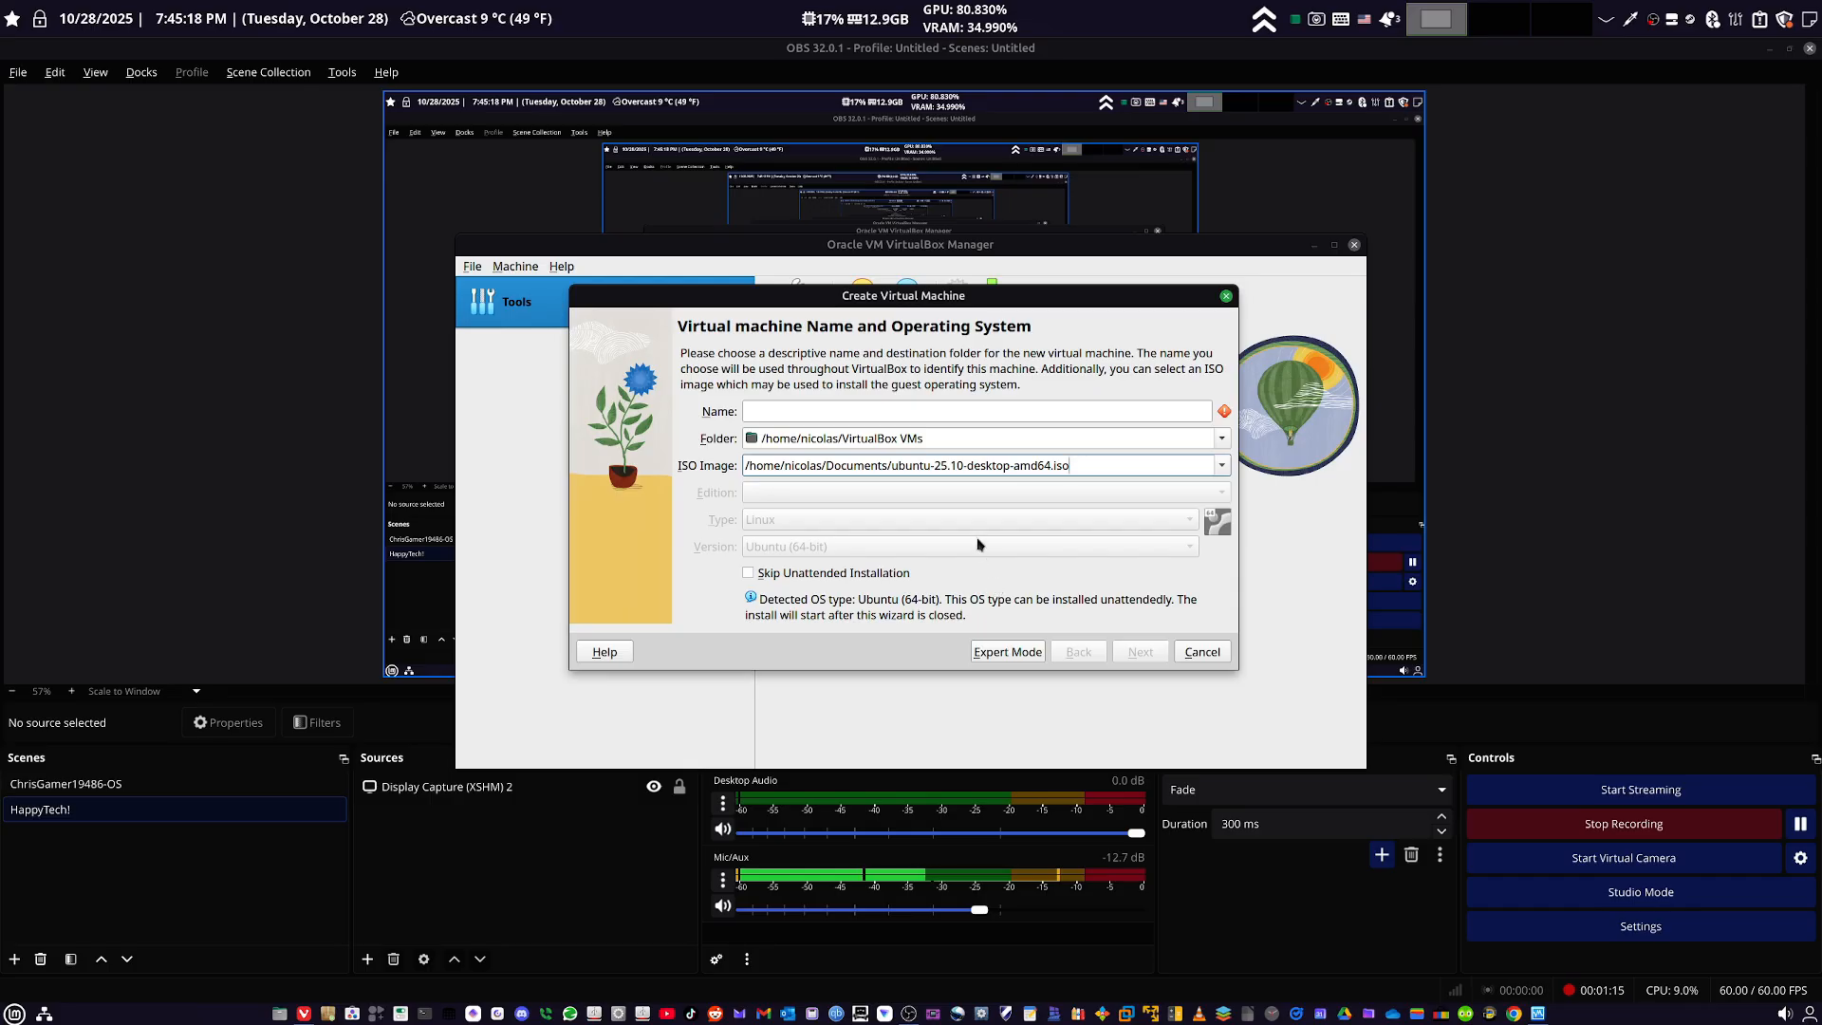
# - Name the virtual machine Ubuntu and continue to the unattended guest OS install setup
pyautogui.click(838, 413)
pyautogui.write('Ubu')
pyautogui.press('BackSpace')
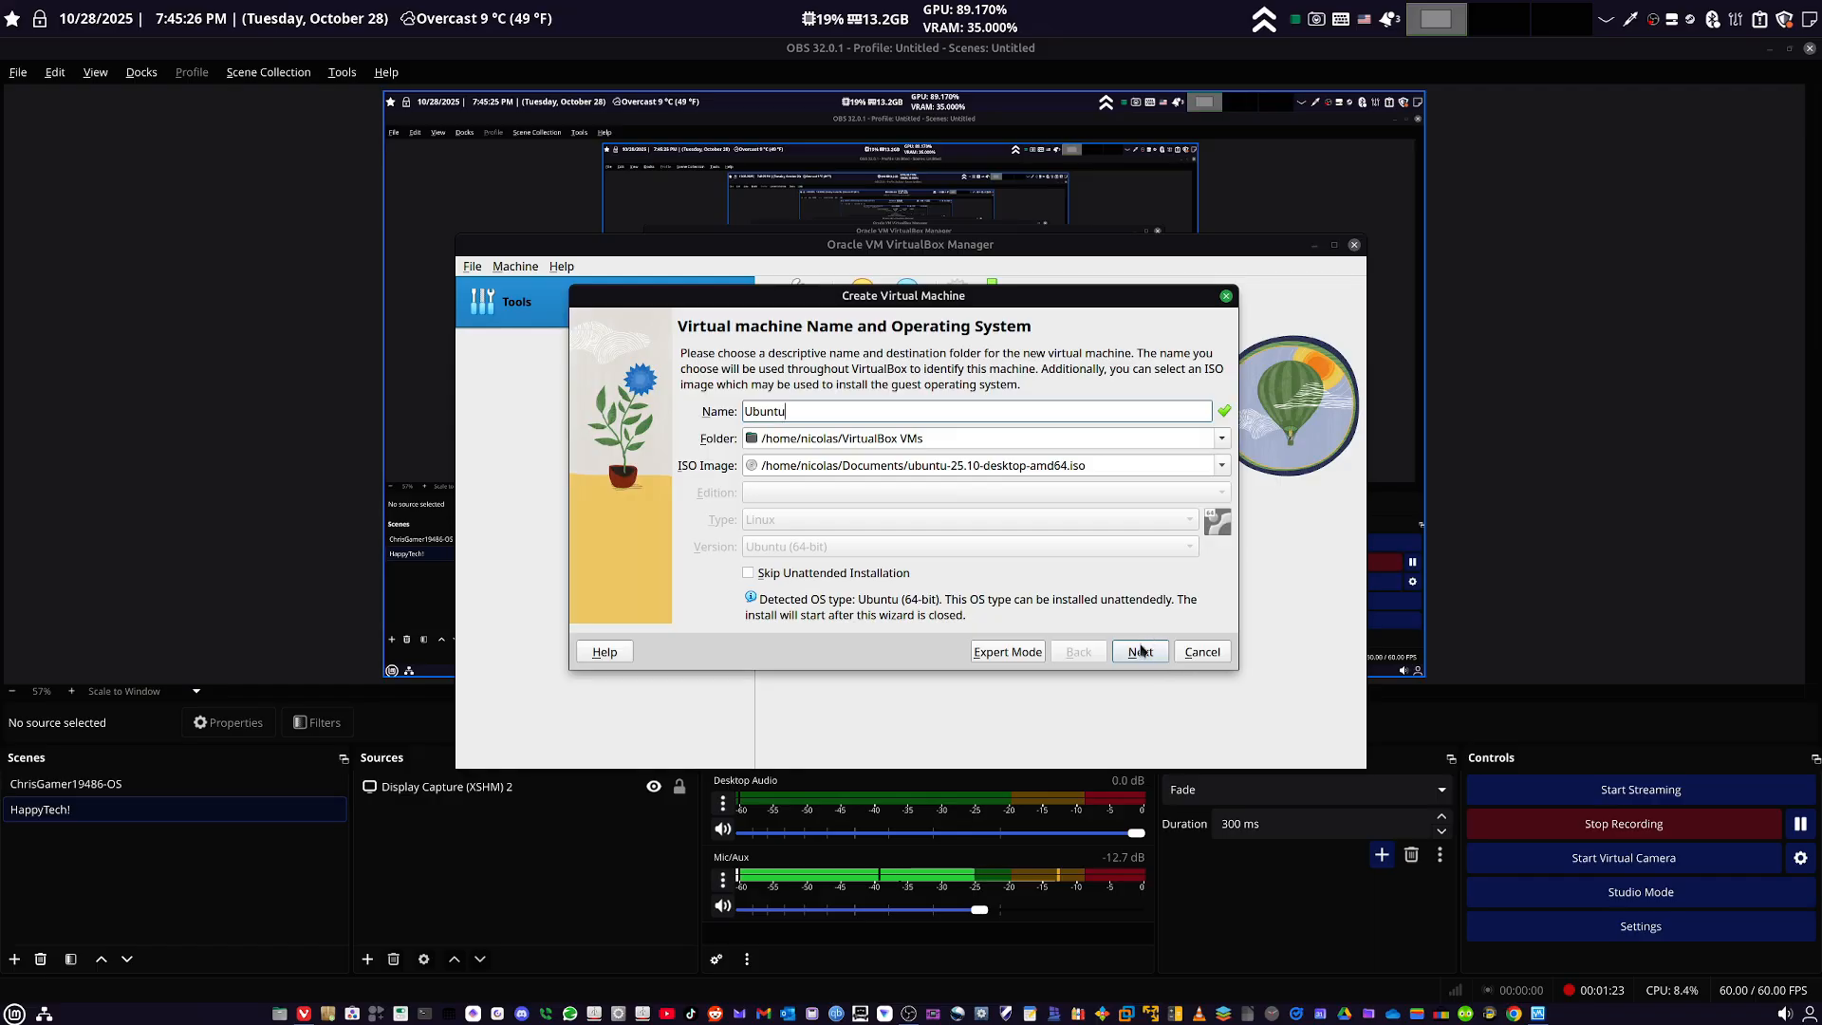
pyautogui.click(1142, 650)
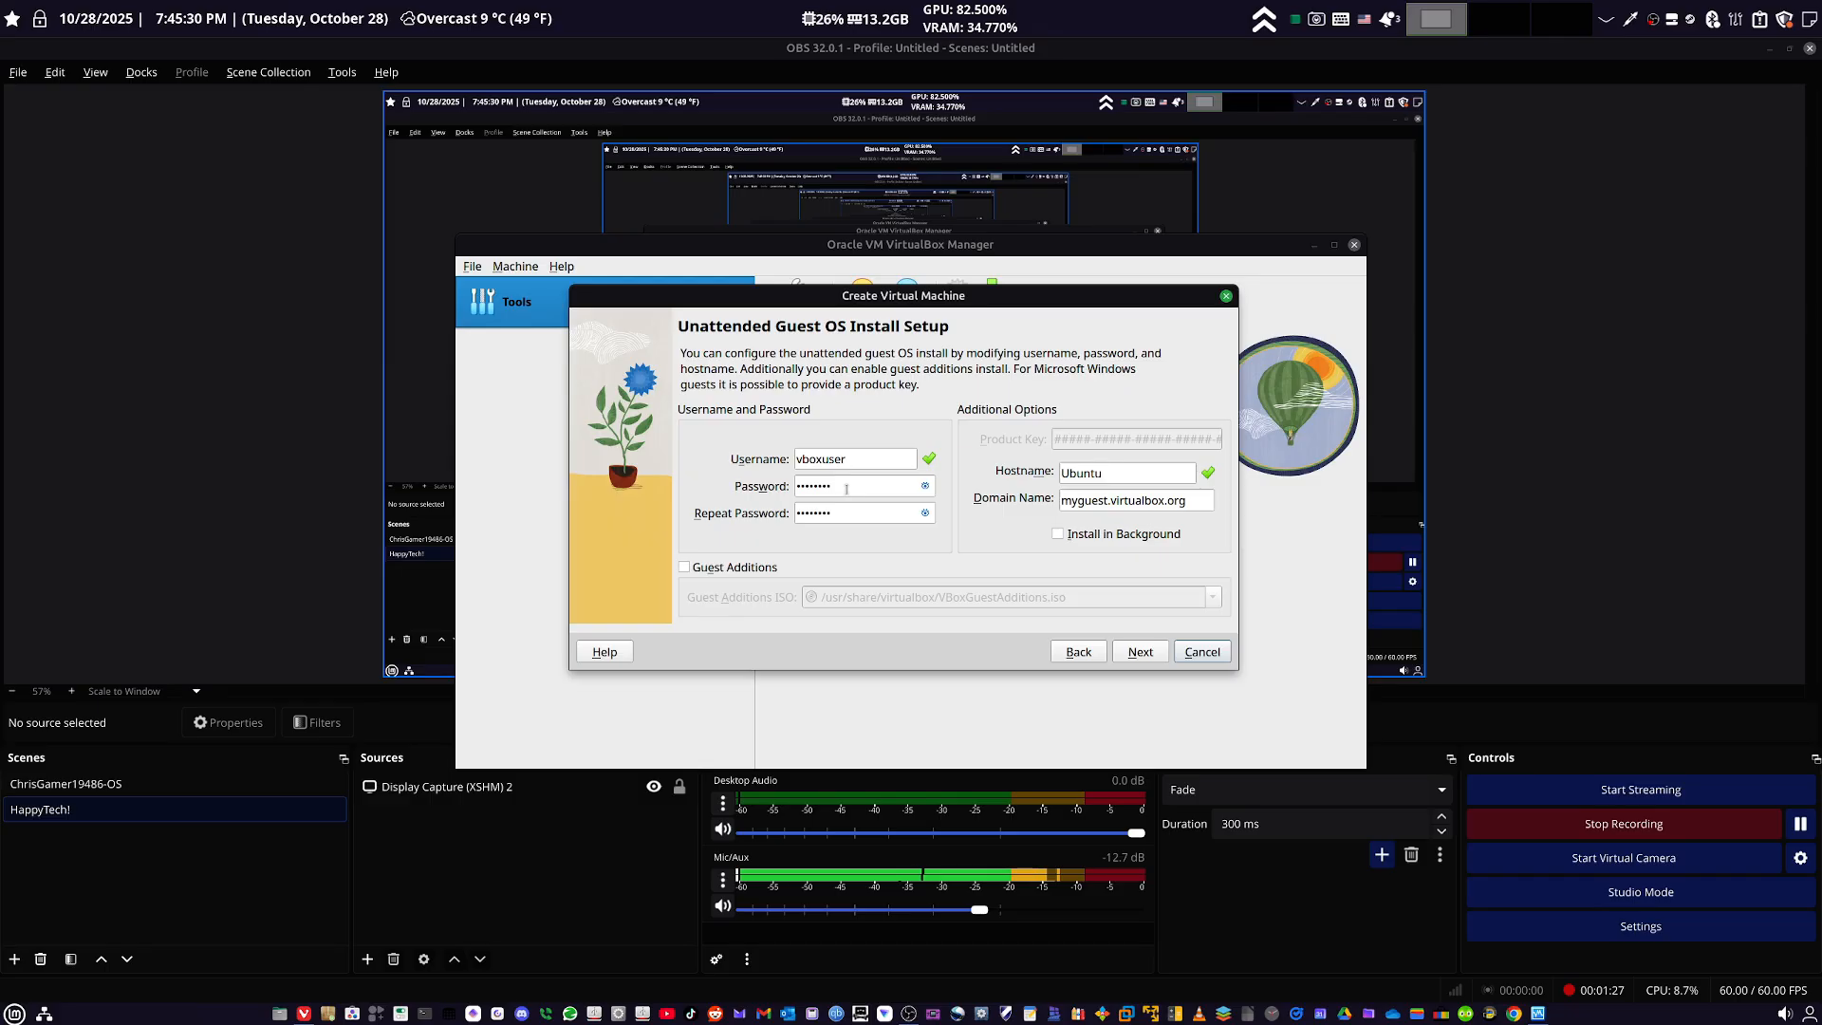
# - Reveal the guest account password, enter a new one in the Password and Repeat Password fields, and continue to the hardware settings
pyautogui.click(926, 486)
pyautogui.moveTo(916, 486); pyautogui.dragTo(792, 492)
pyautogui.write('user')
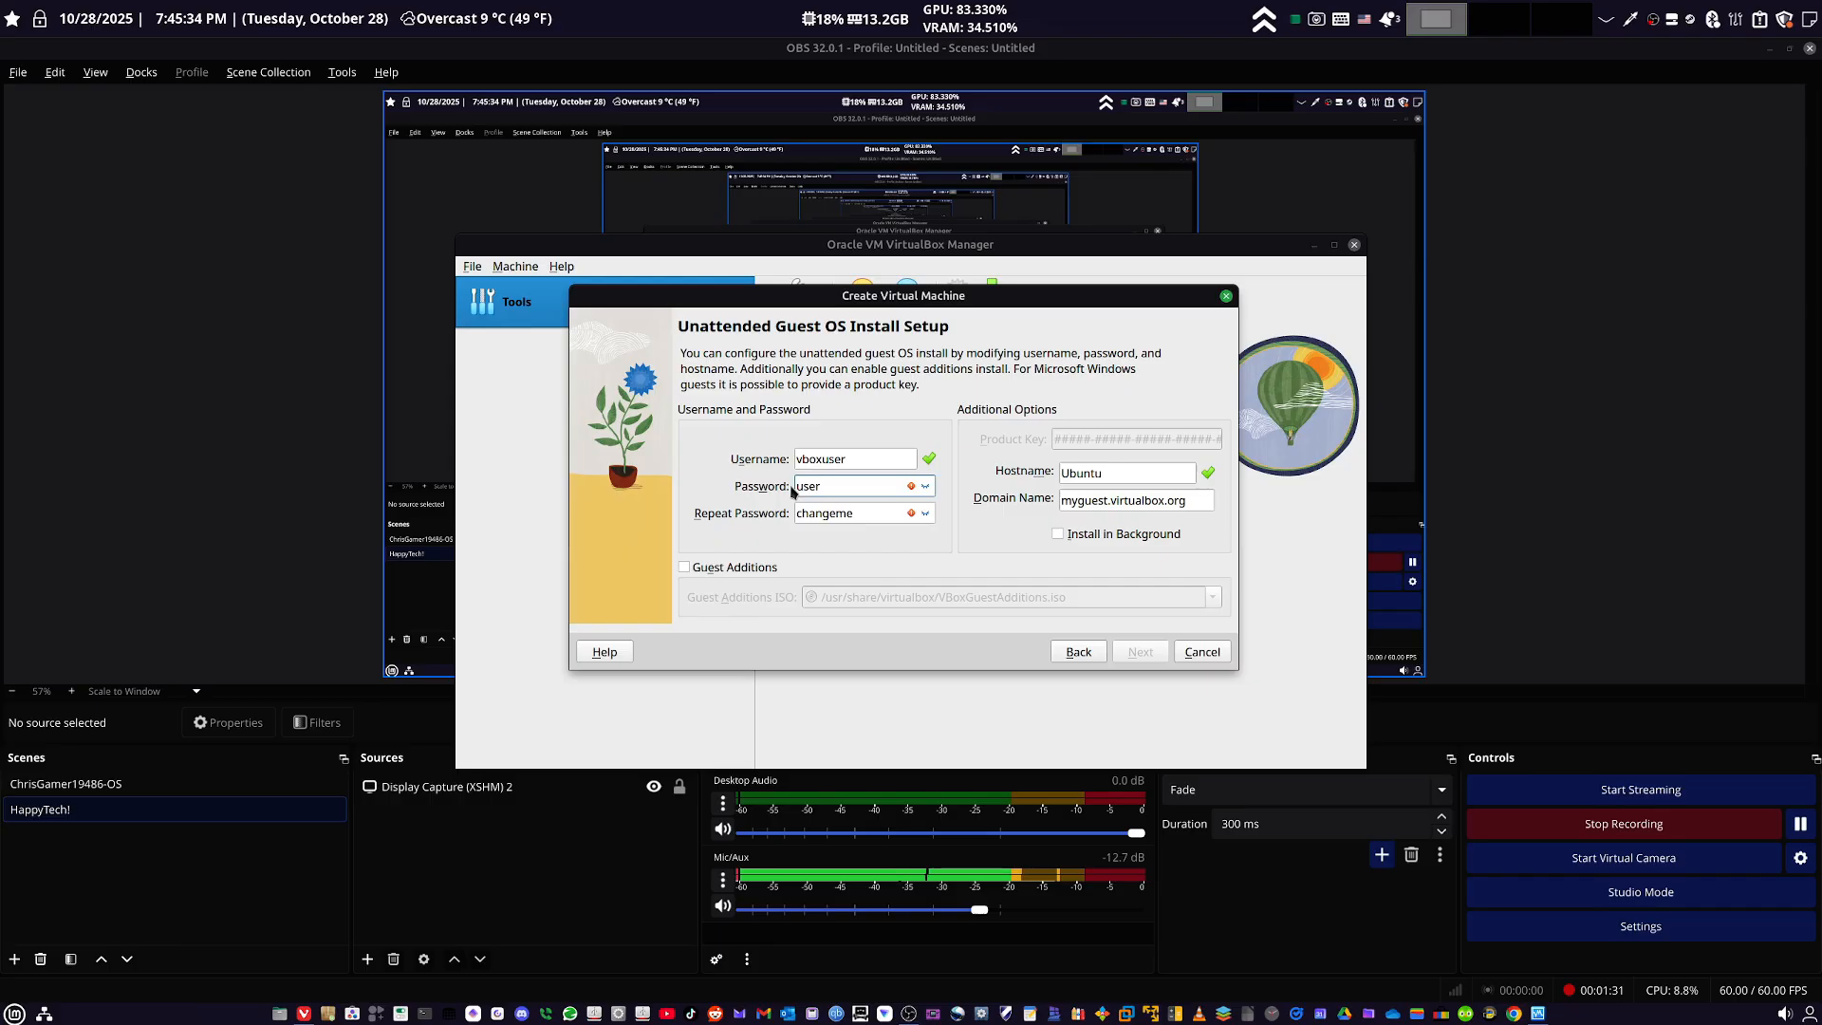
pyautogui.press('BackSpace')
pyautogui.write('1111')
pyautogui.moveTo(862, 513); pyautogui.dragTo(780, 514)
pyautogui.write('1111')
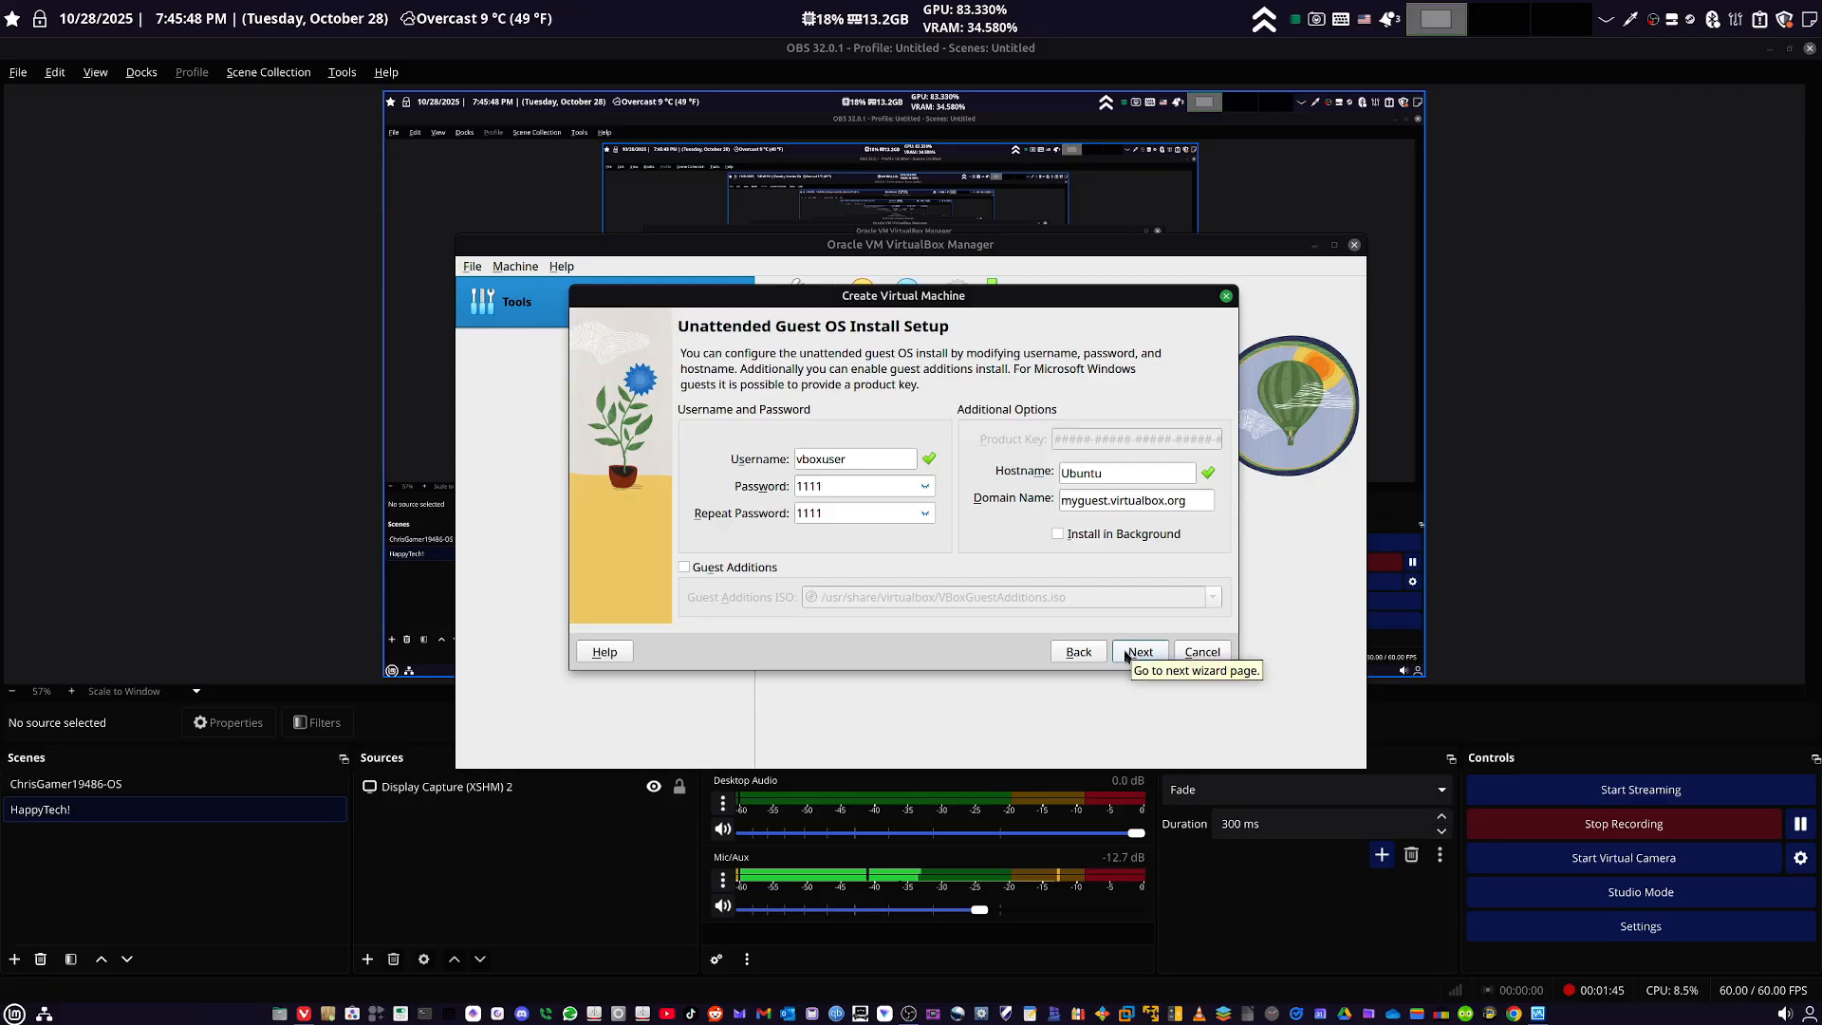
pyautogui.click(1129, 655)
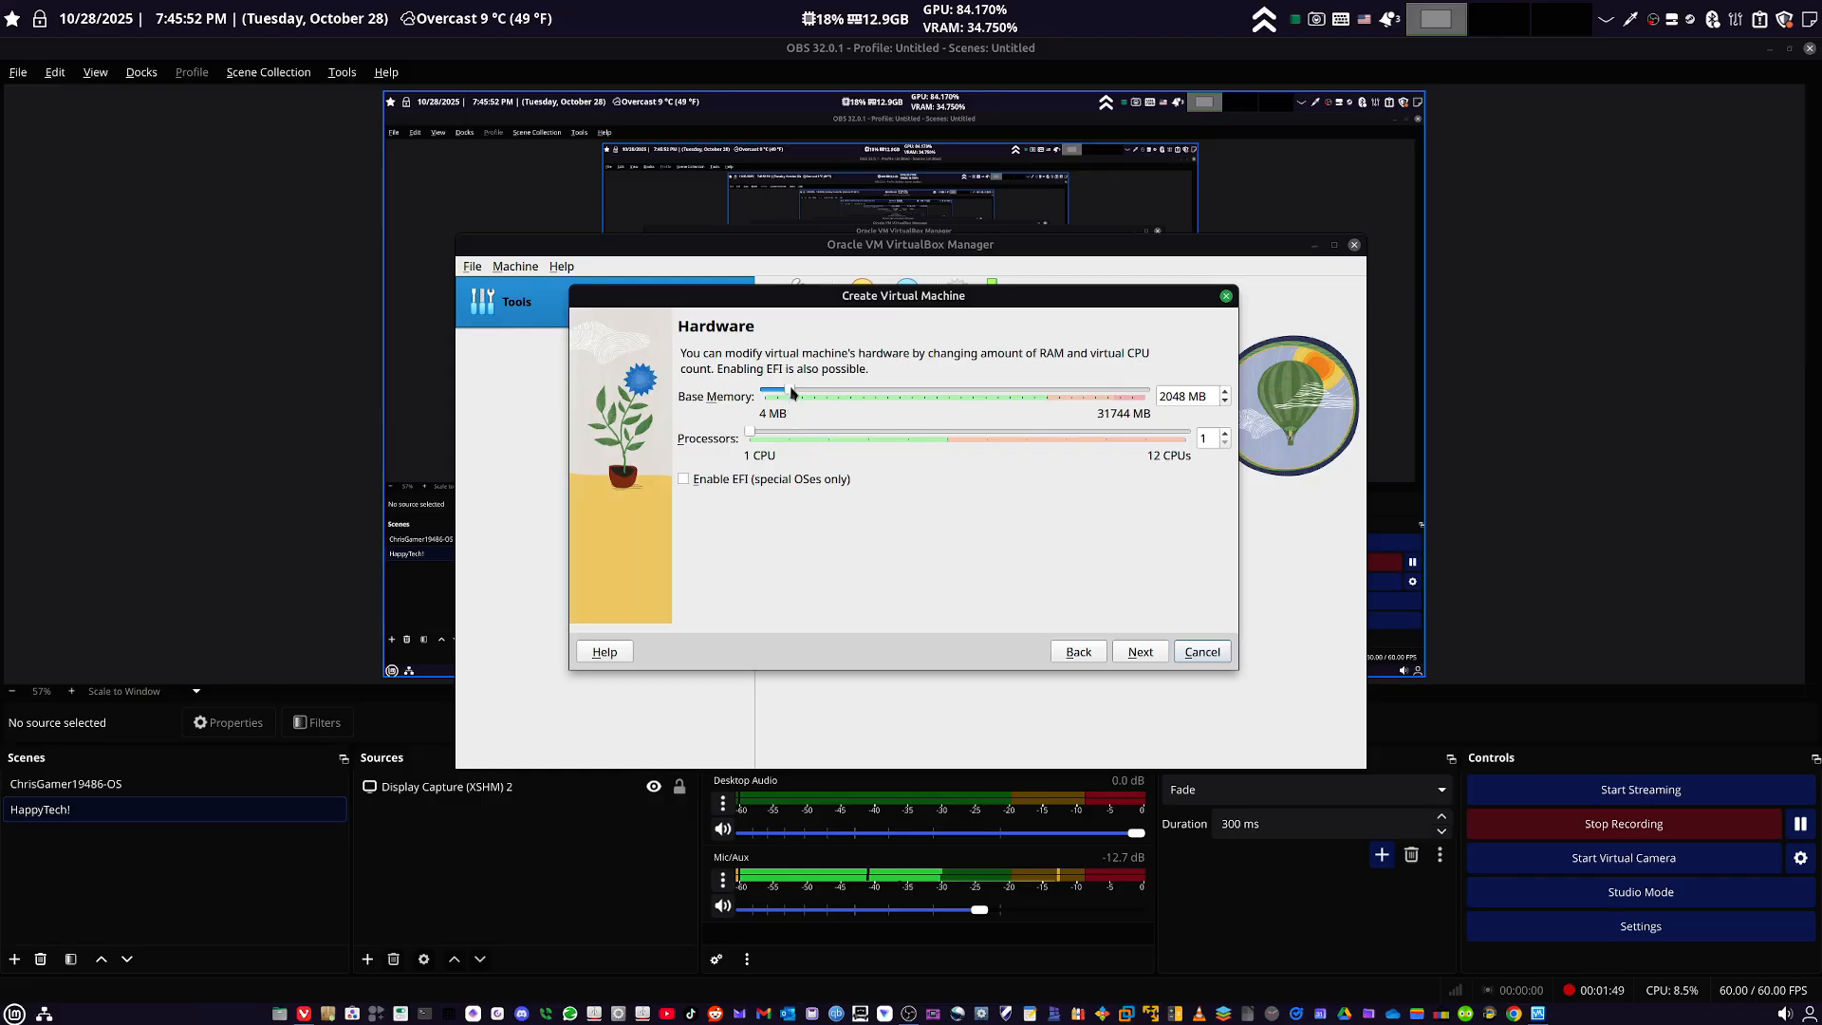
# - Set the base memory to 8192 MB and the processors to 3, continuing to the virtual hard disk setup
pyautogui.moveTo(793, 394); pyautogui.dragTo(866, 397)
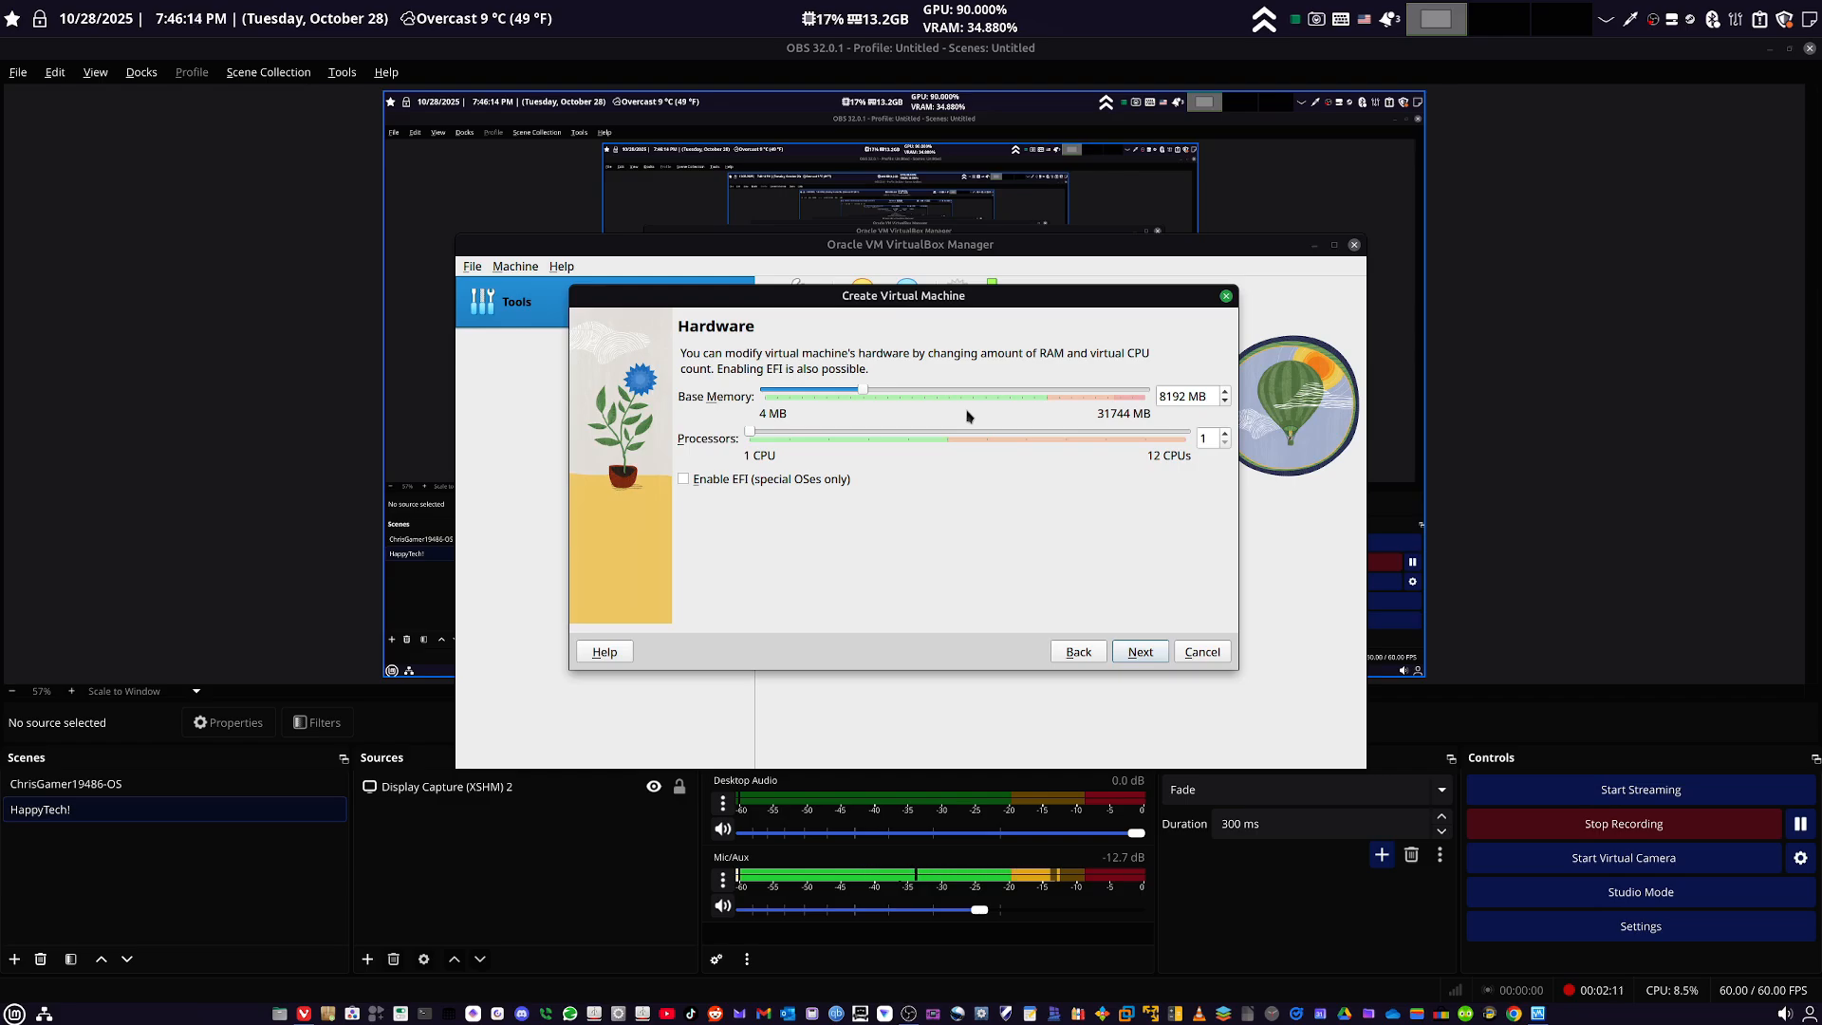
pyautogui.moveTo(753, 434); pyautogui.dragTo(829, 436)
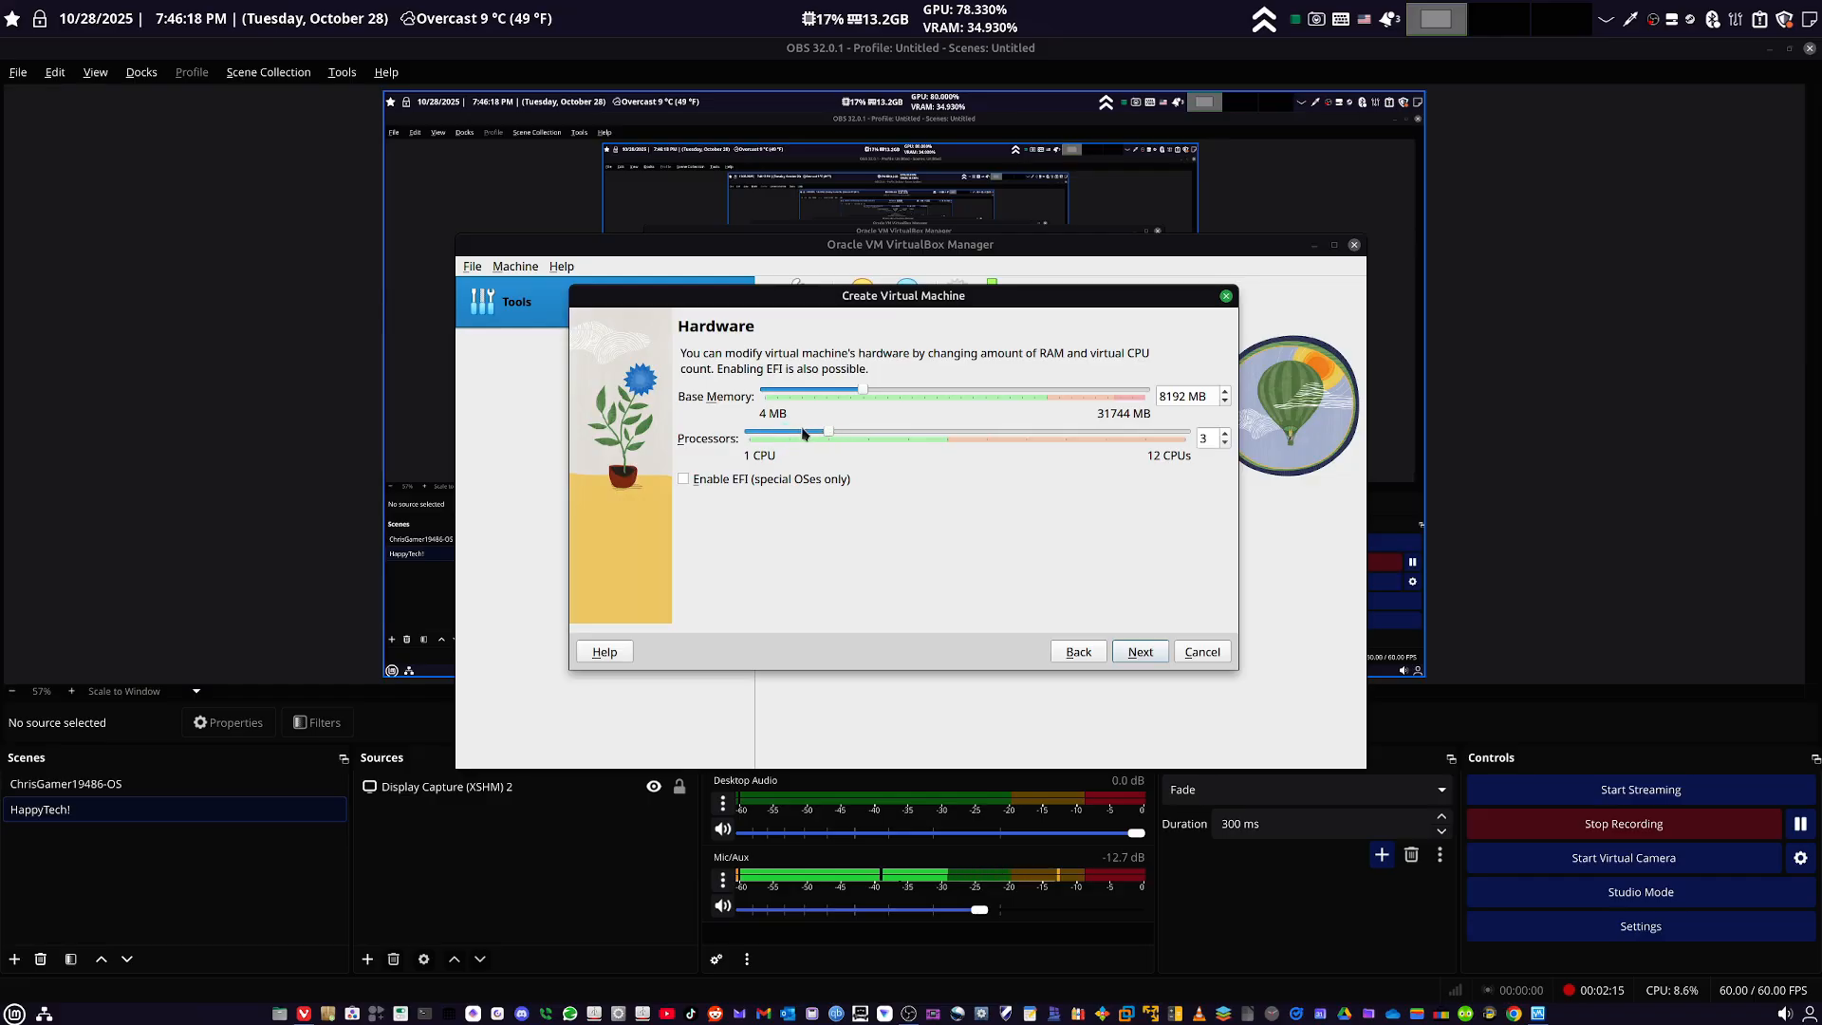
pyautogui.click(1151, 651)
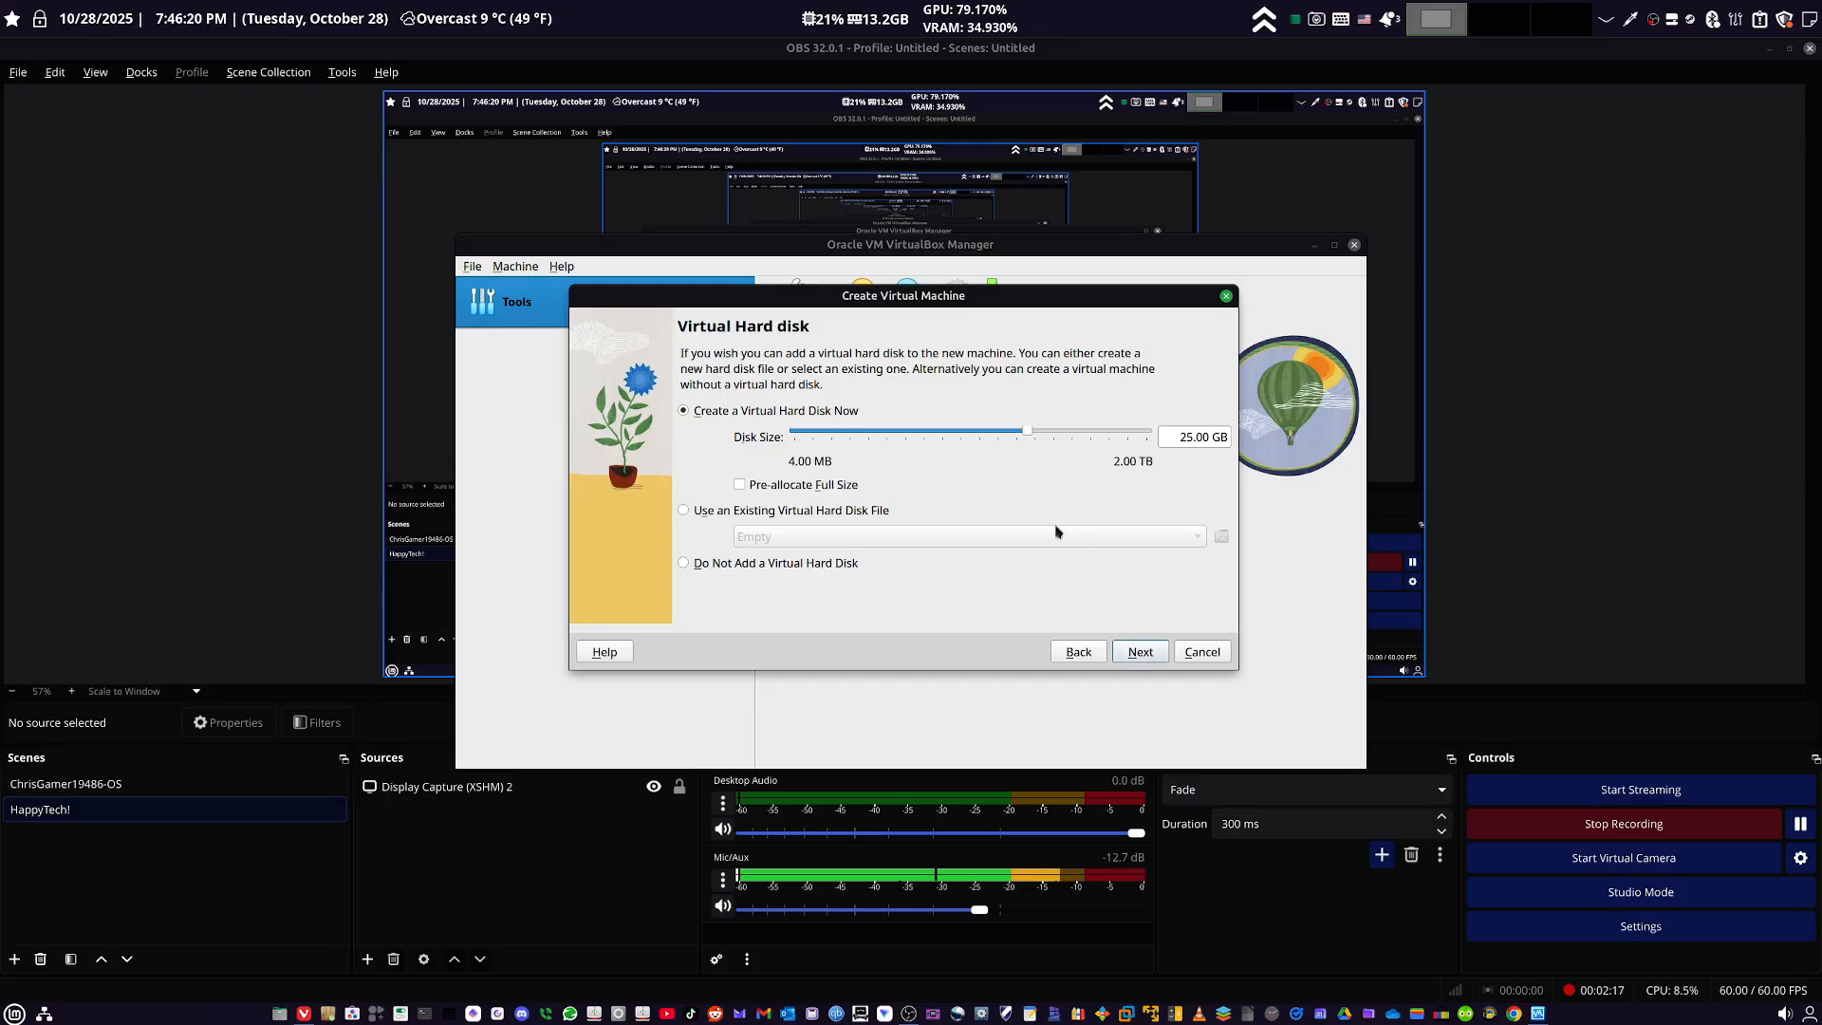
# - Check the home folder's free space in the file manager and cancel the virtual machine creation
pyautogui.moveTo(1030, 437)
pyautogui.mouseDown()
pyautogui.moveTo(1081, 432)
pyautogui.moveTo(1027, 440)
pyautogui.mouseUp()
pyautogui.click(280, 1015)
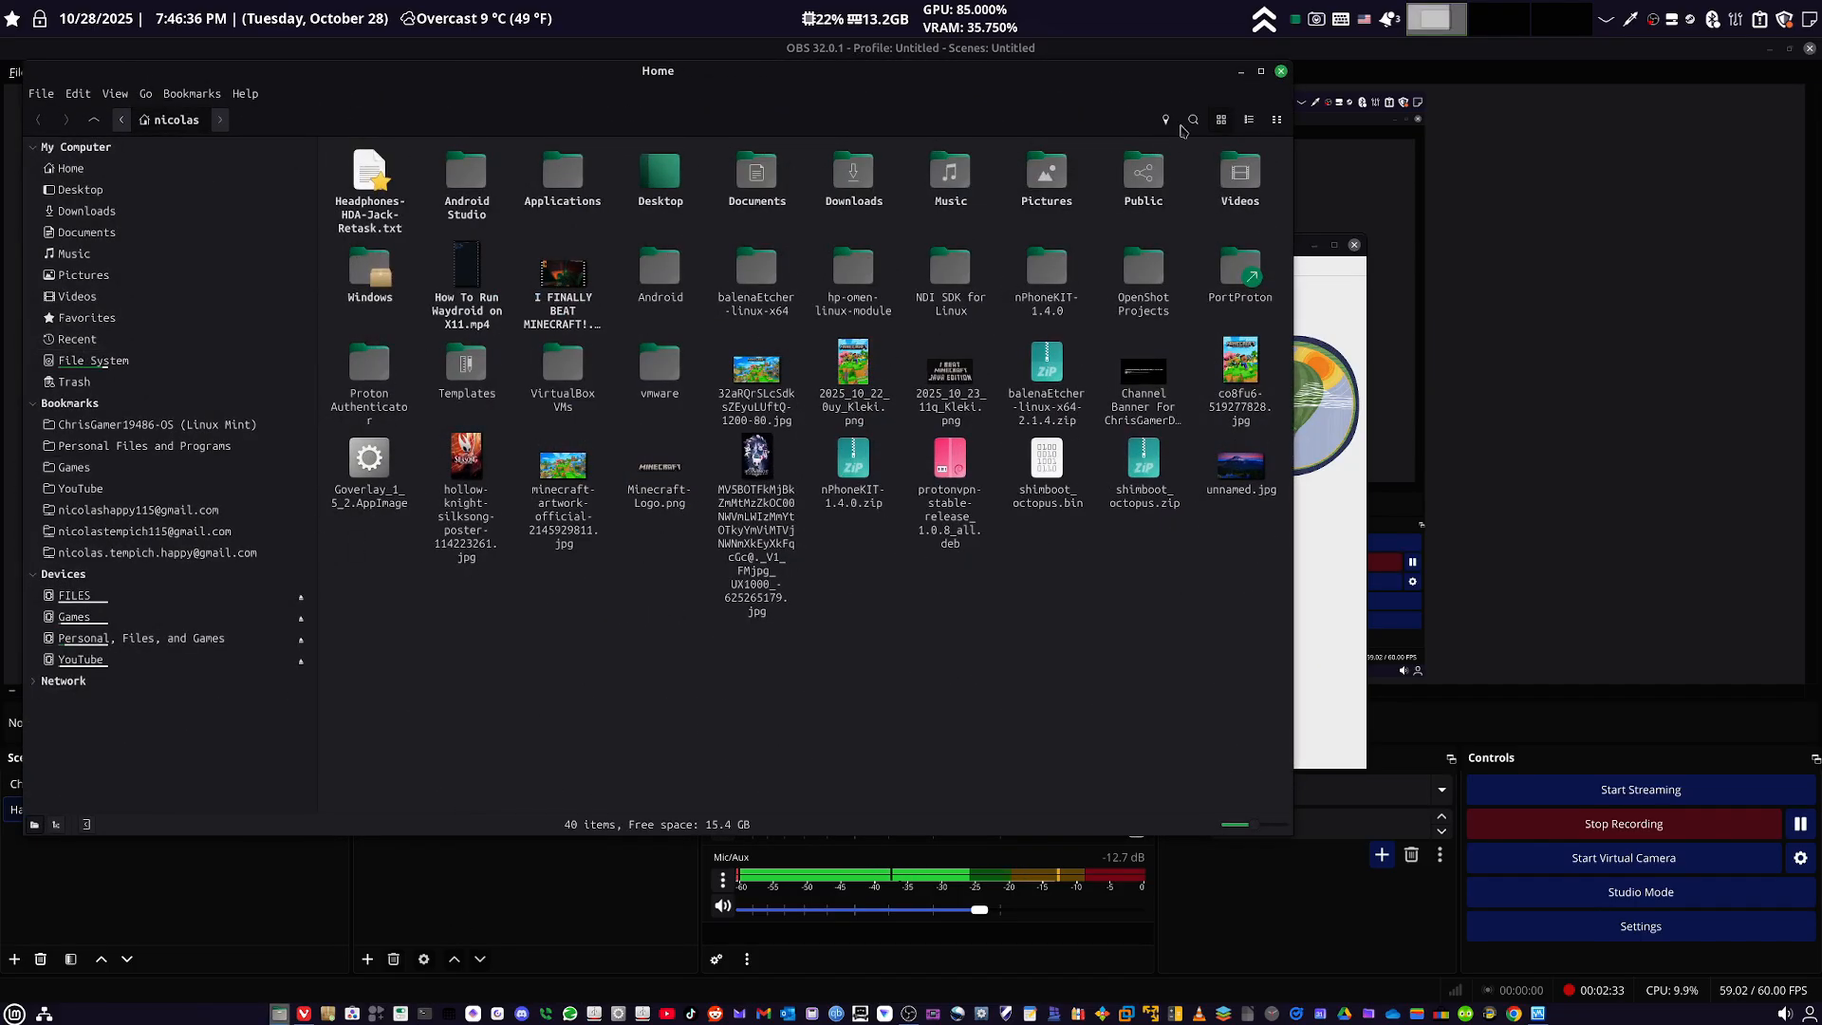
pyautogui.click(1281, 72)
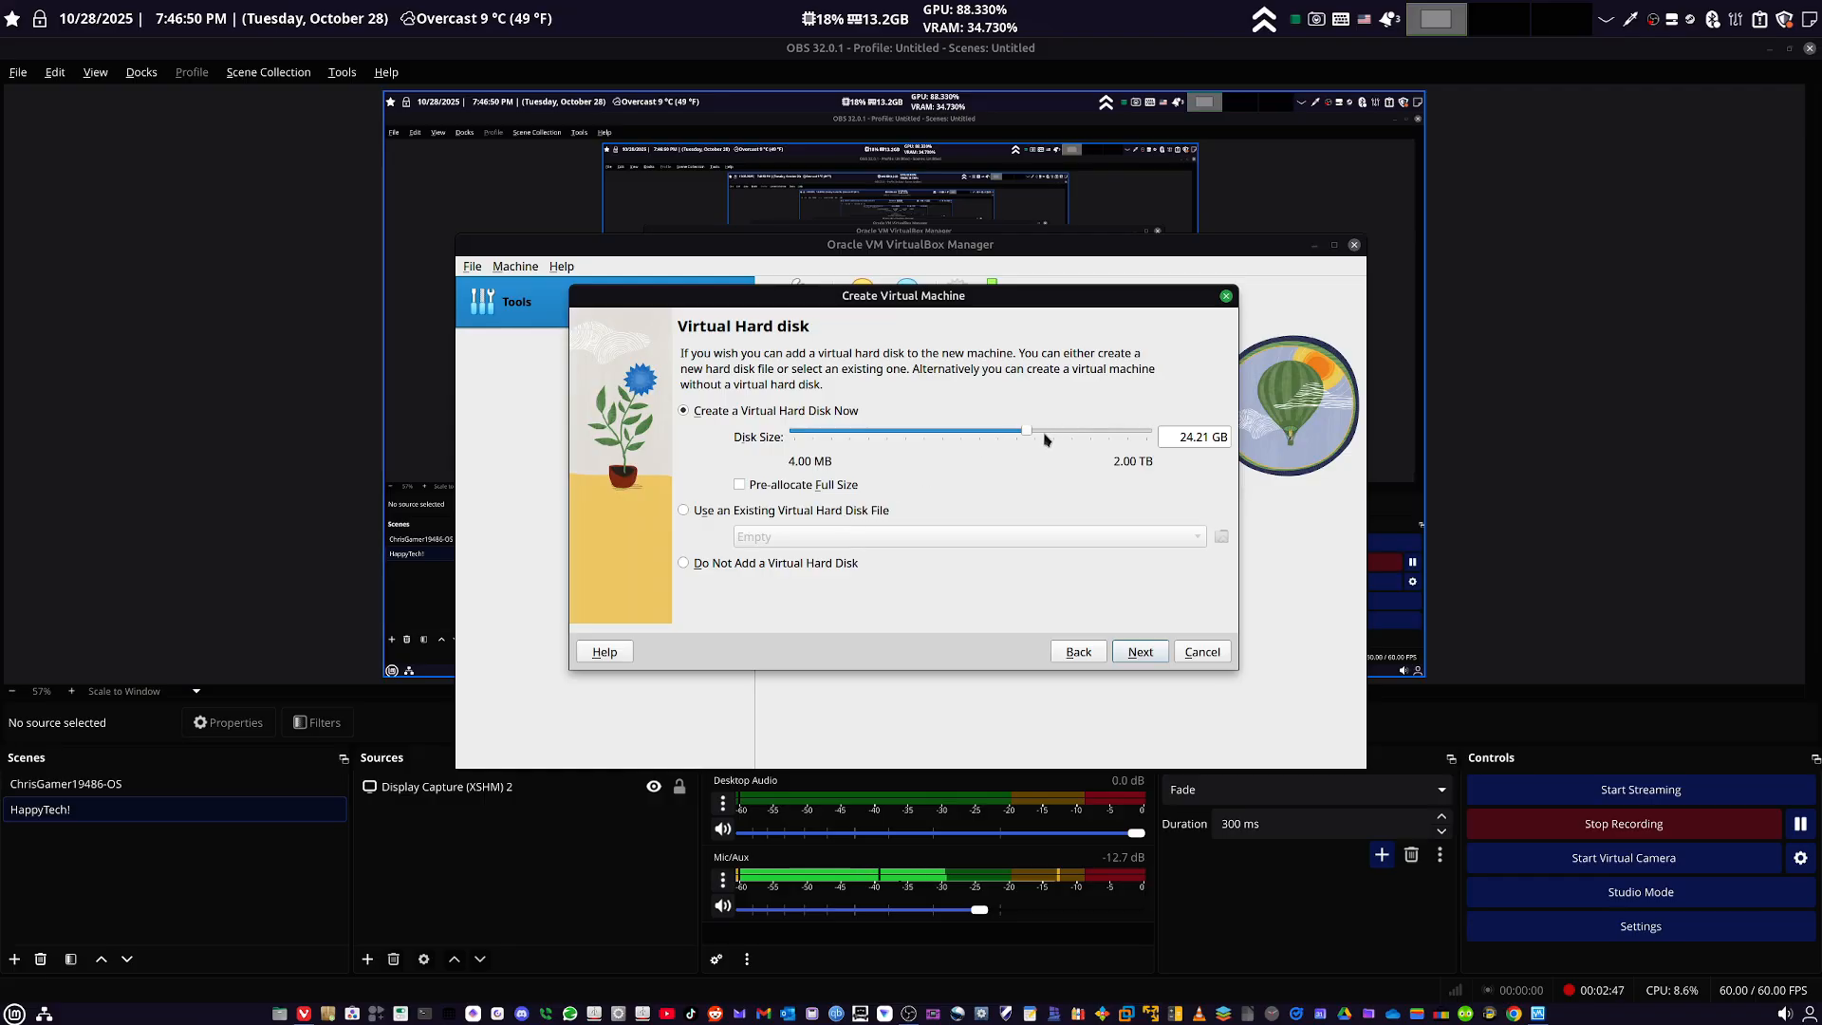
pyautogui.click(1203, 652)
# - Set the default machine folder in the VirtualBox preferences to Virtual Machines on the "Personal, Files, and Games" drive
pyautogui.click(472, 269)
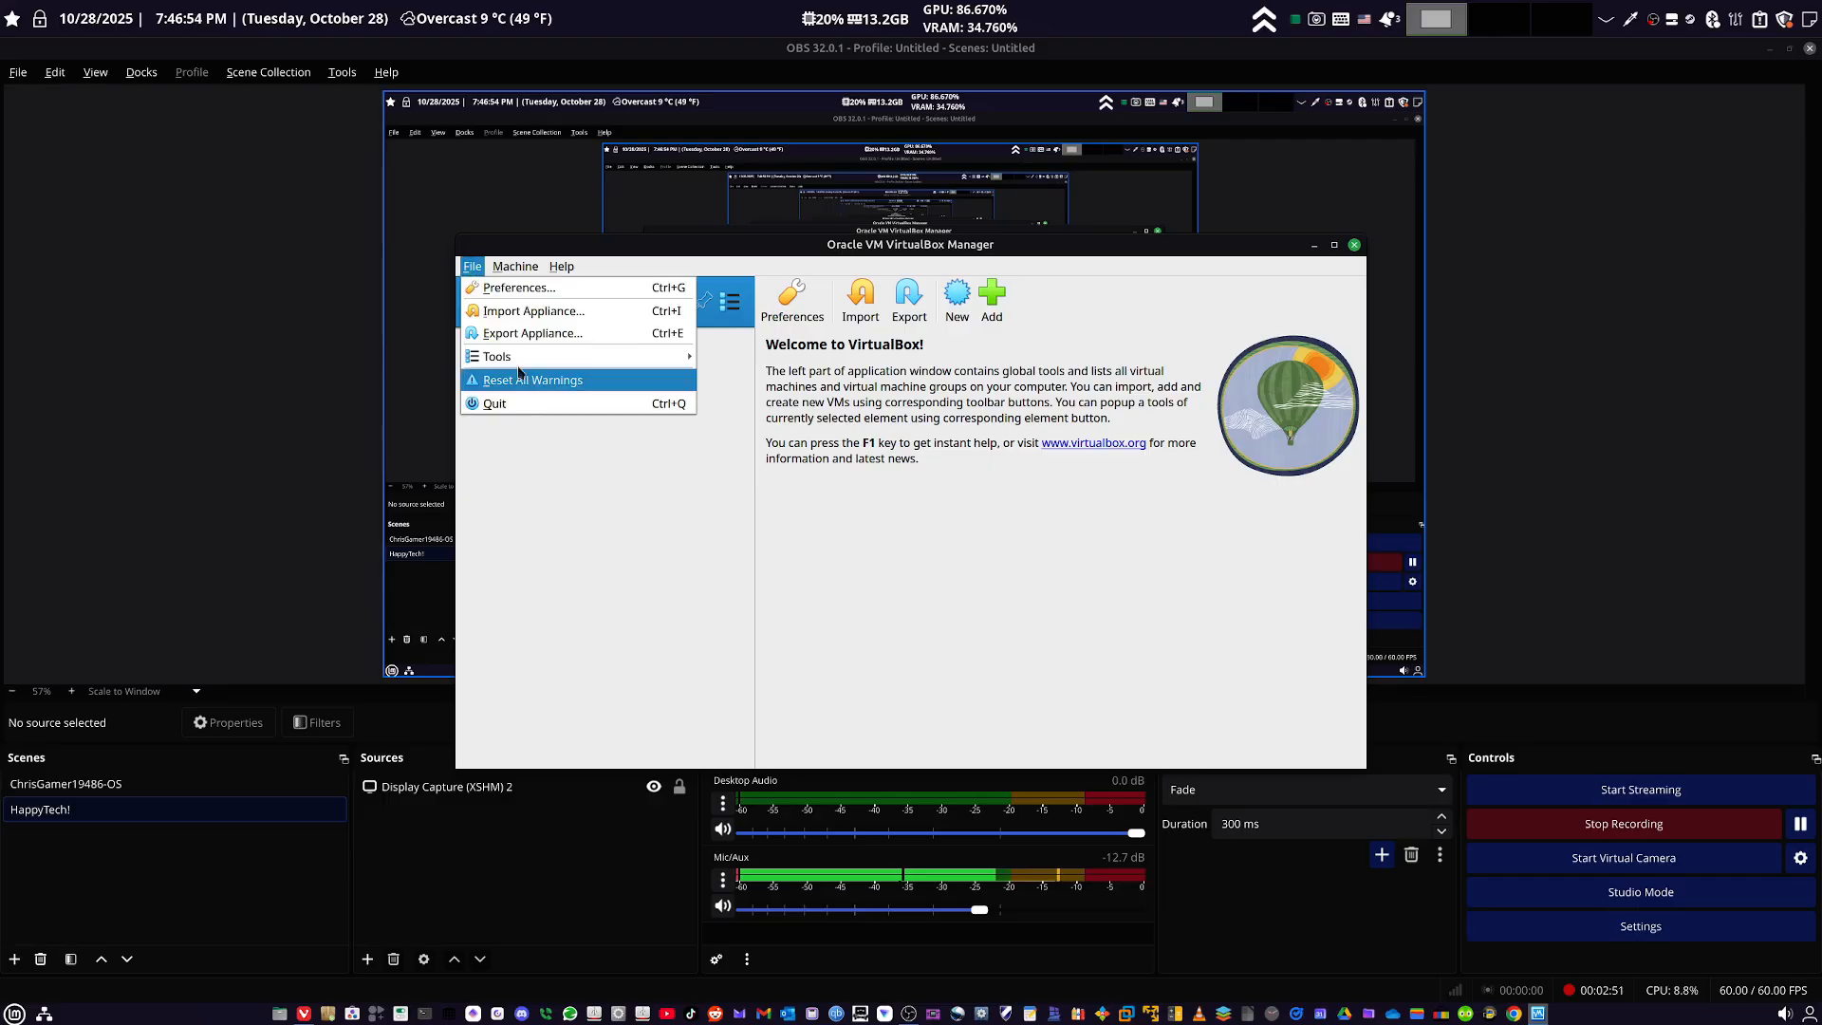
pyautogui.click(518, 288)
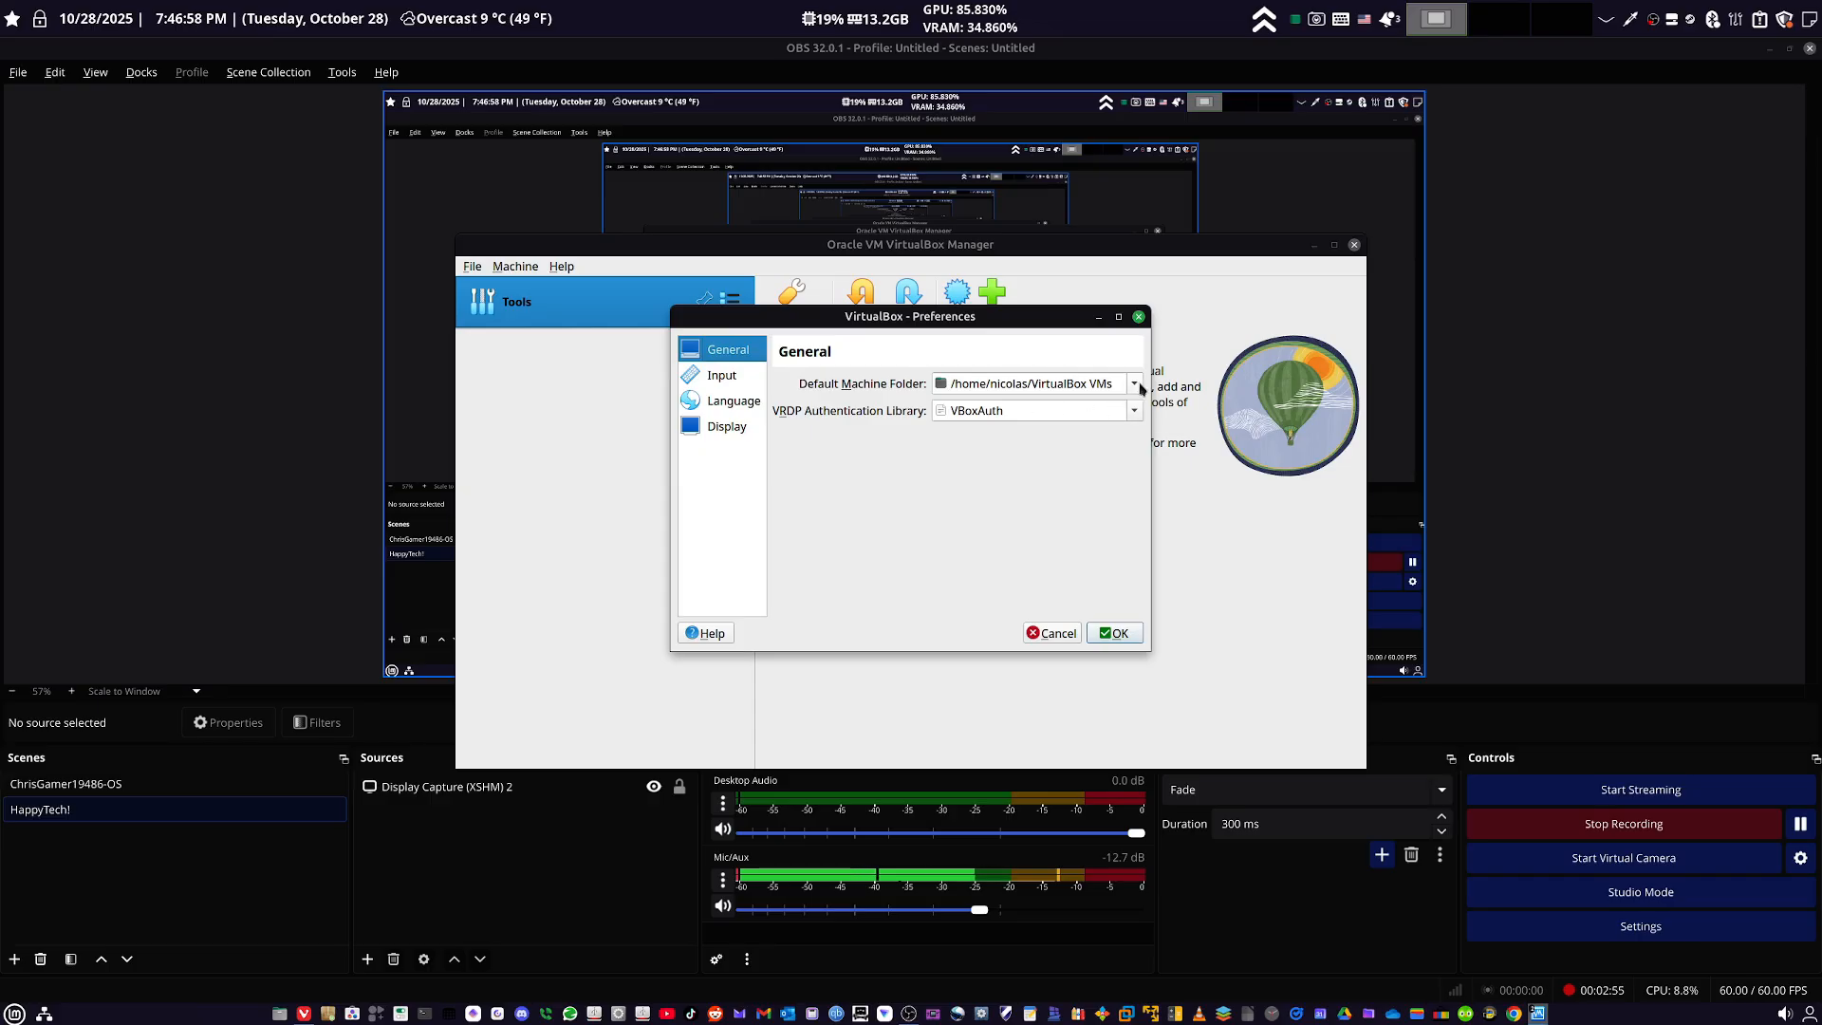
pyautogui.click(1035, 384)
pyautogui.click(1042, 424)
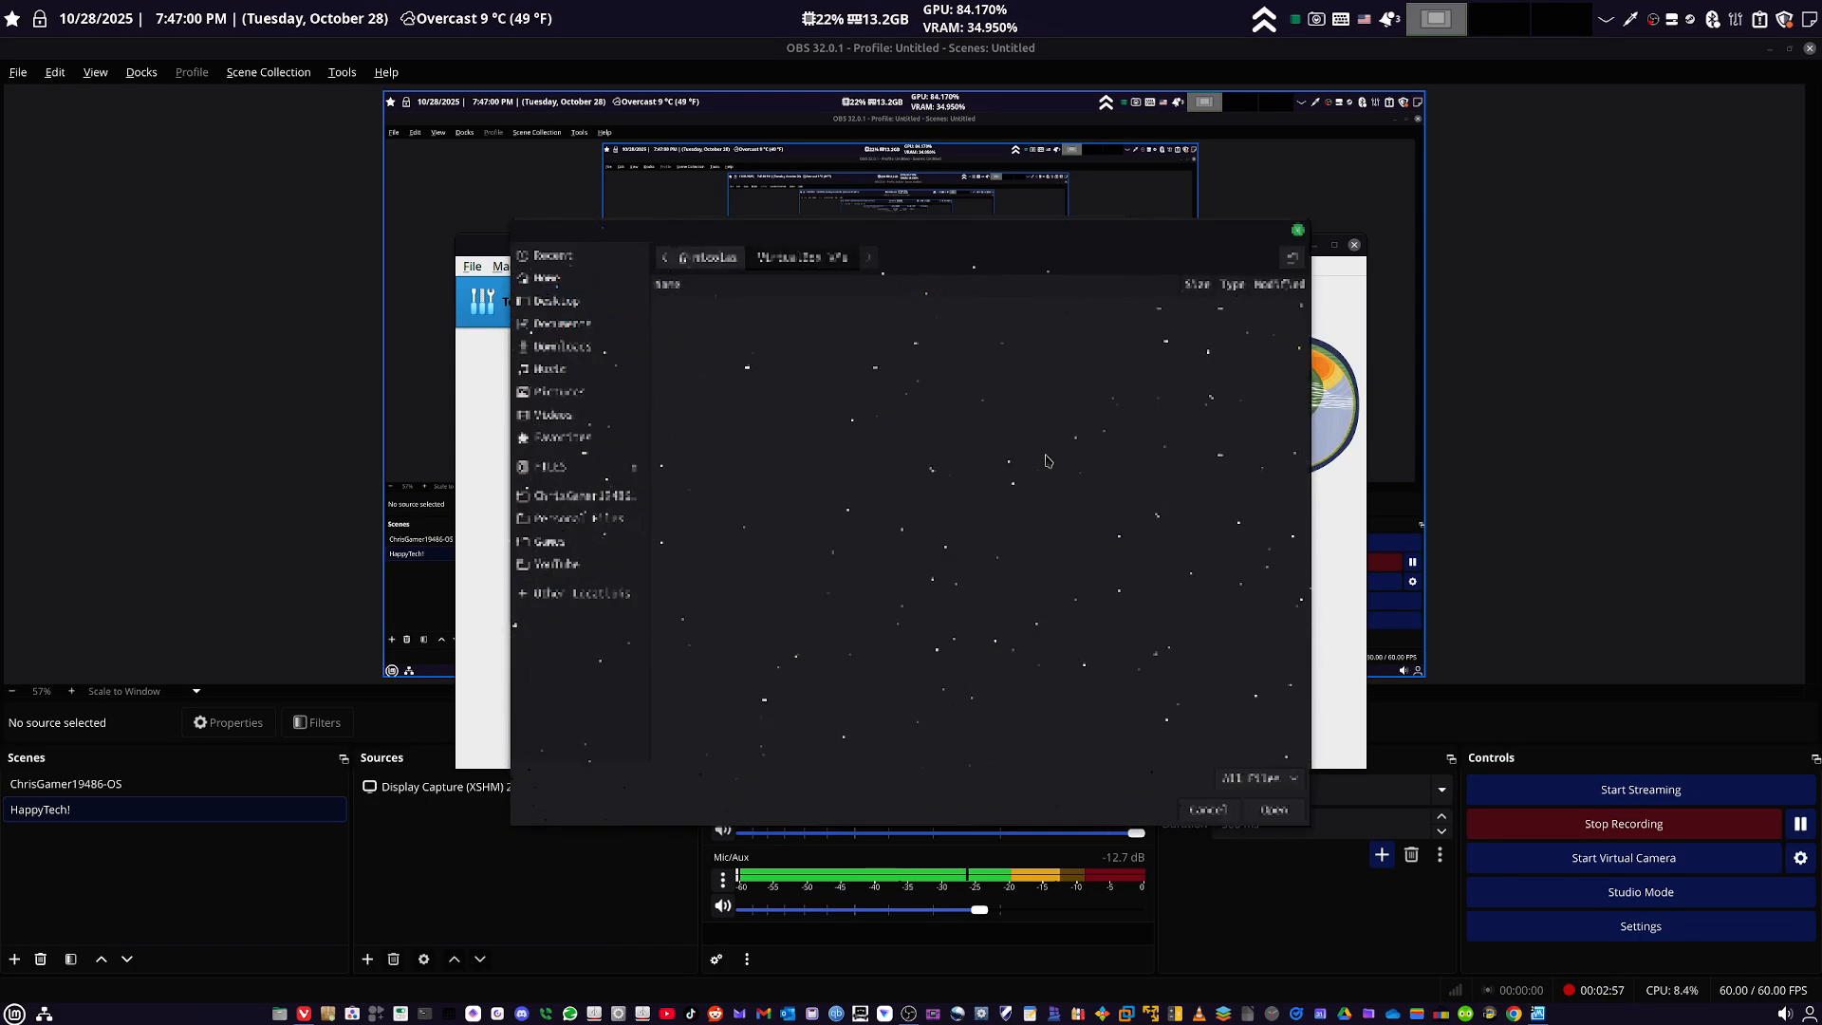
pyautogui.click(578, 519)
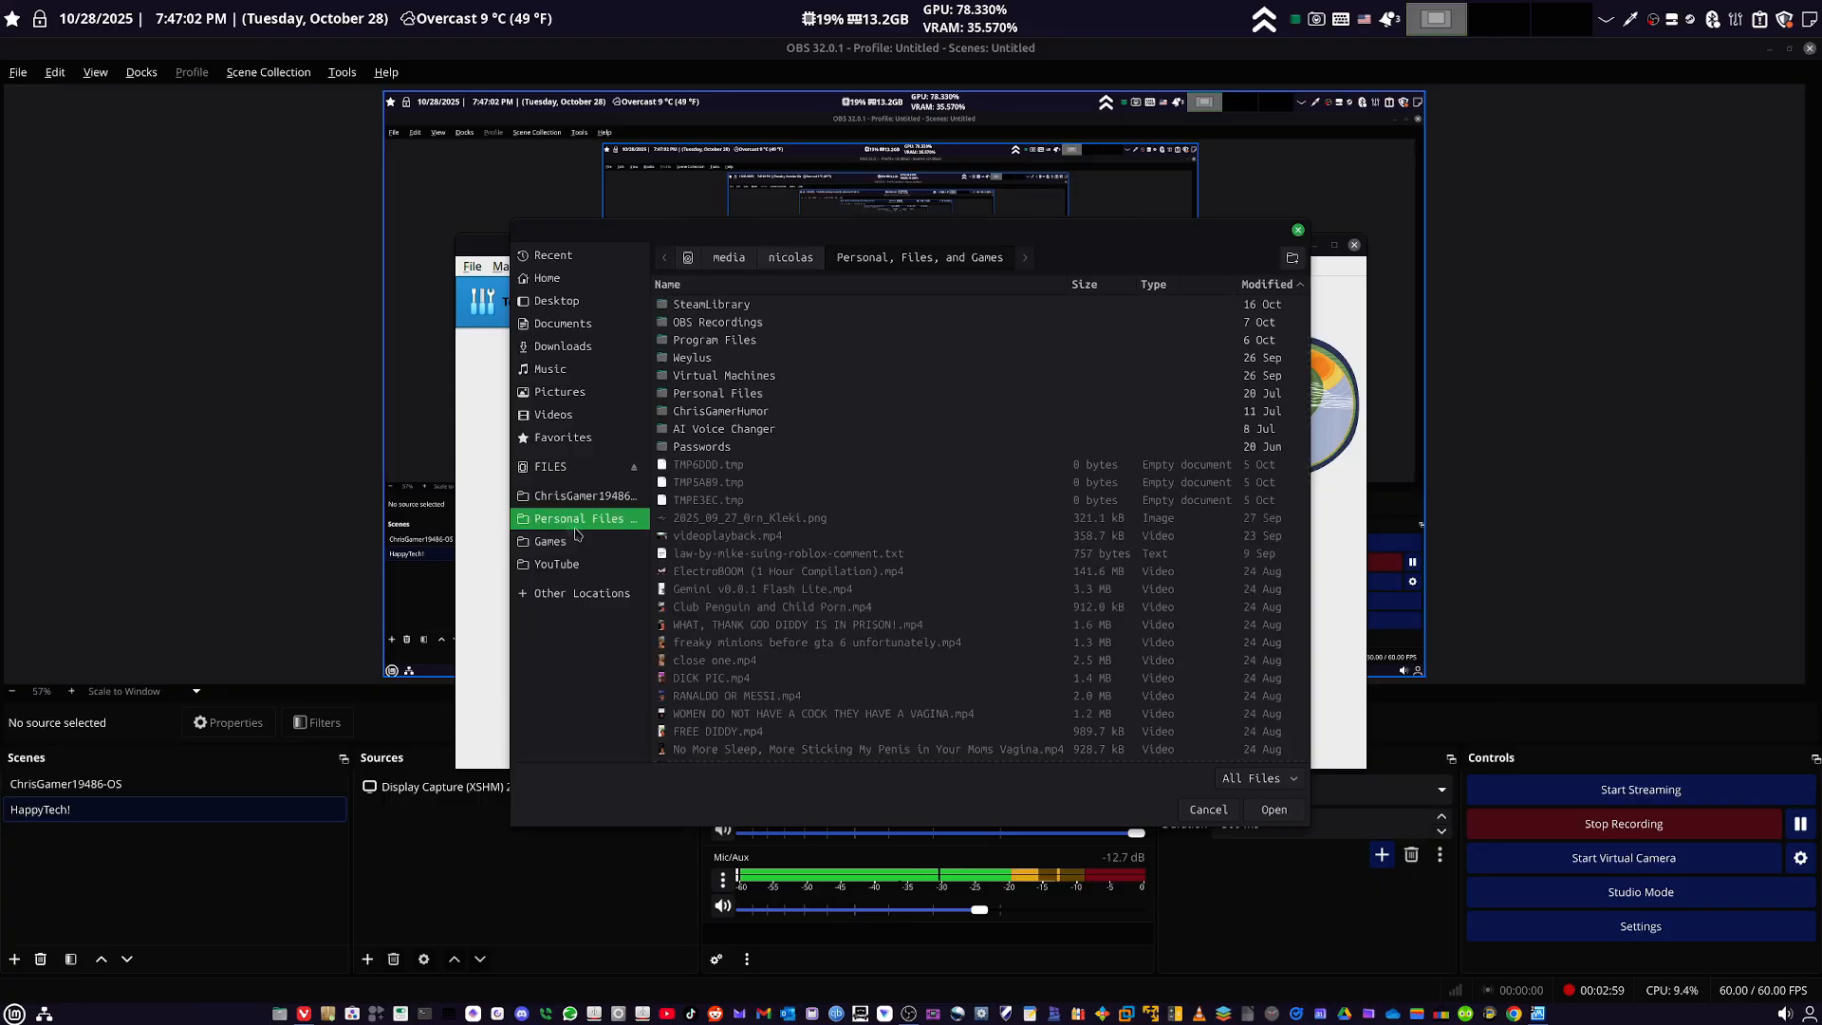
pyautogui.click(700, 380)
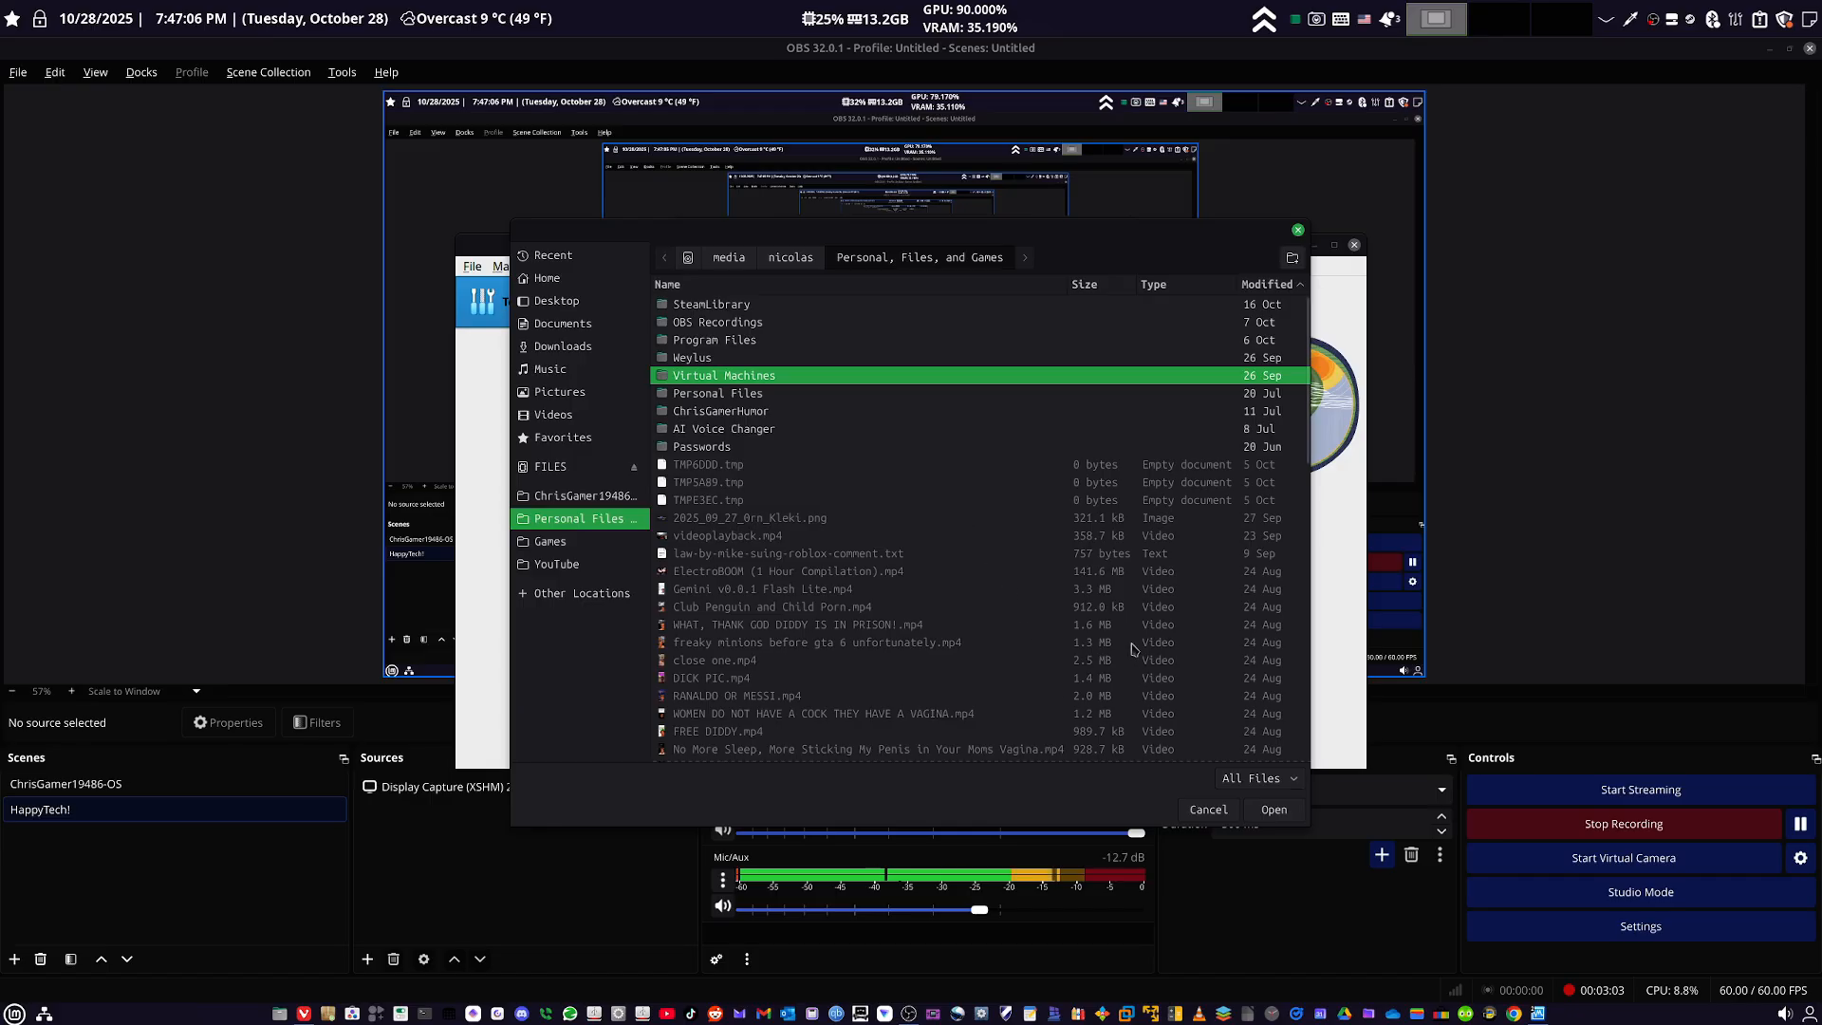
pyautogui.click(1273, 810)
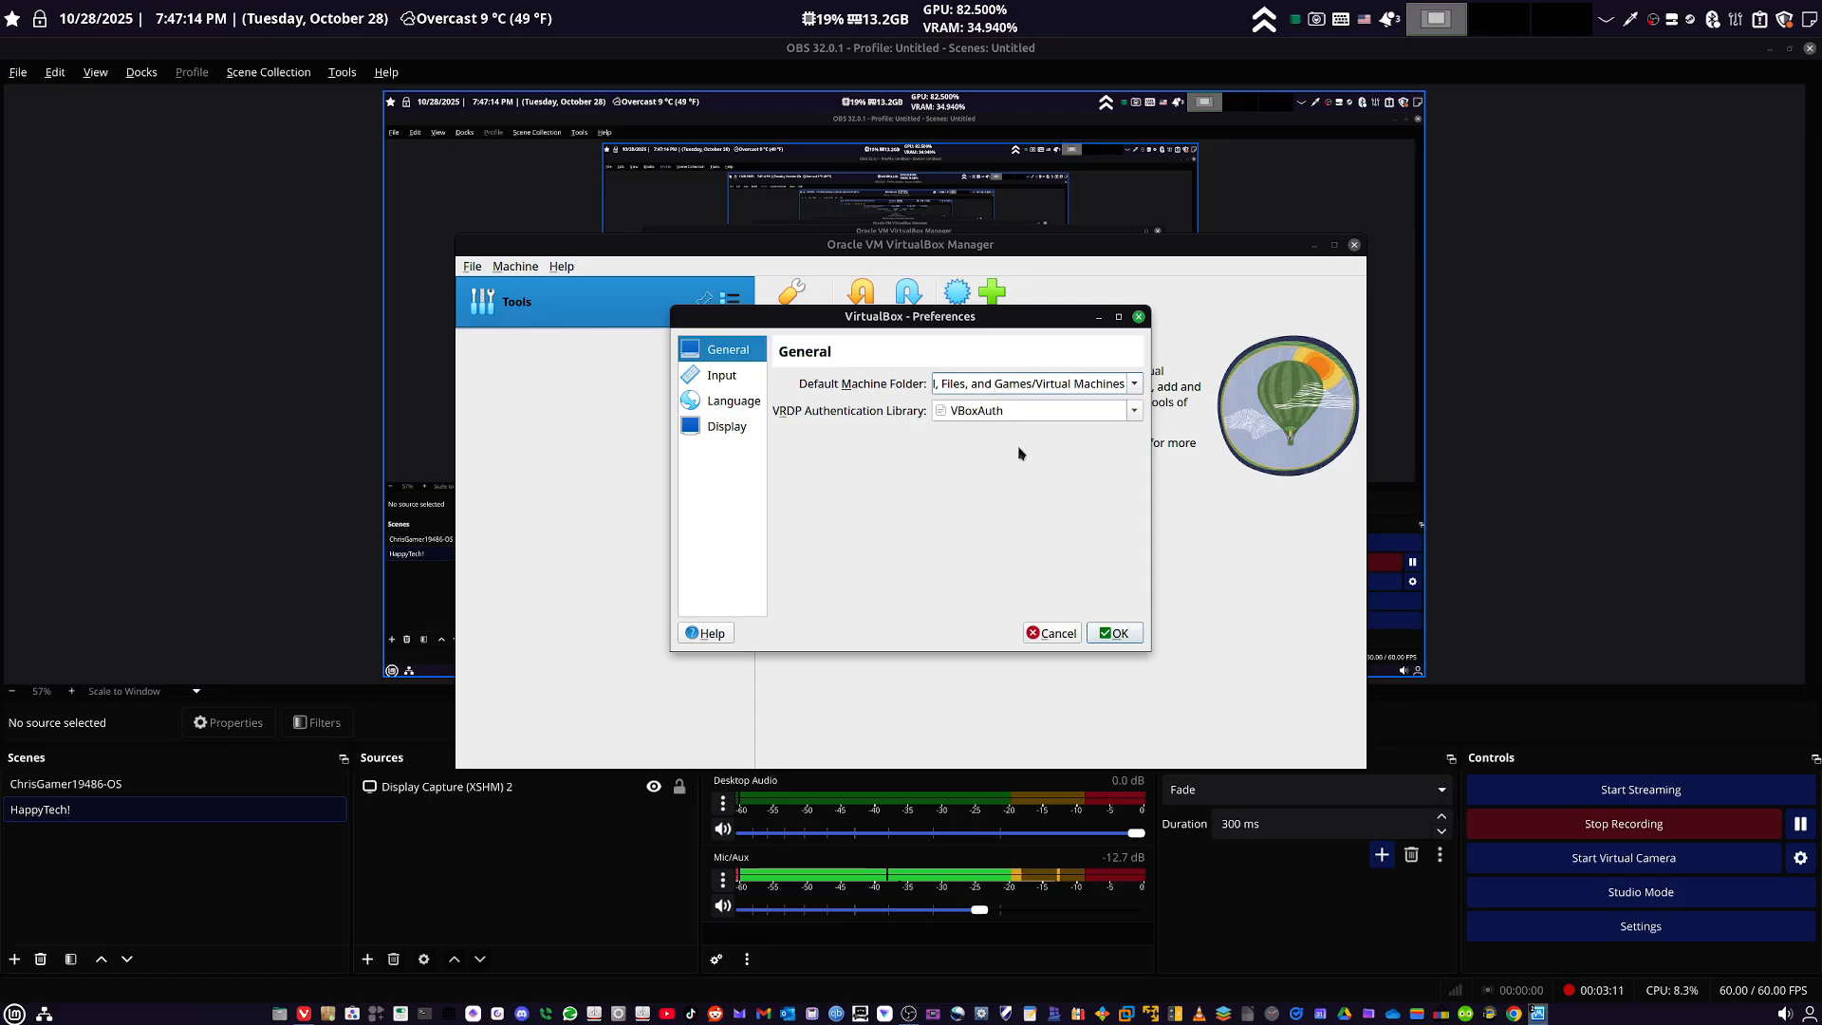
pyautogui.press('Left')
pyautogui.press('Left')
pyautogui.press('Left')
pyautogui.press('Left')
pyautogui.press('Left')
pyautogui.press('Left')
pyautogui.press('Left')
pyautogui.press('Left')
pyautogui.press('Left')
pyautogui.press('Left')
pyautogui.press('Left')
pyautogui.press('Left')
pyautogui.press('Left')
pyautogui.press('Left')
pyautogui.press('Left')
pyautogui.press('Left')
pyautogui.press('Left')
pyautogui.press('Left')
pyautogui.press('Left')
pyautogui.press('Left')
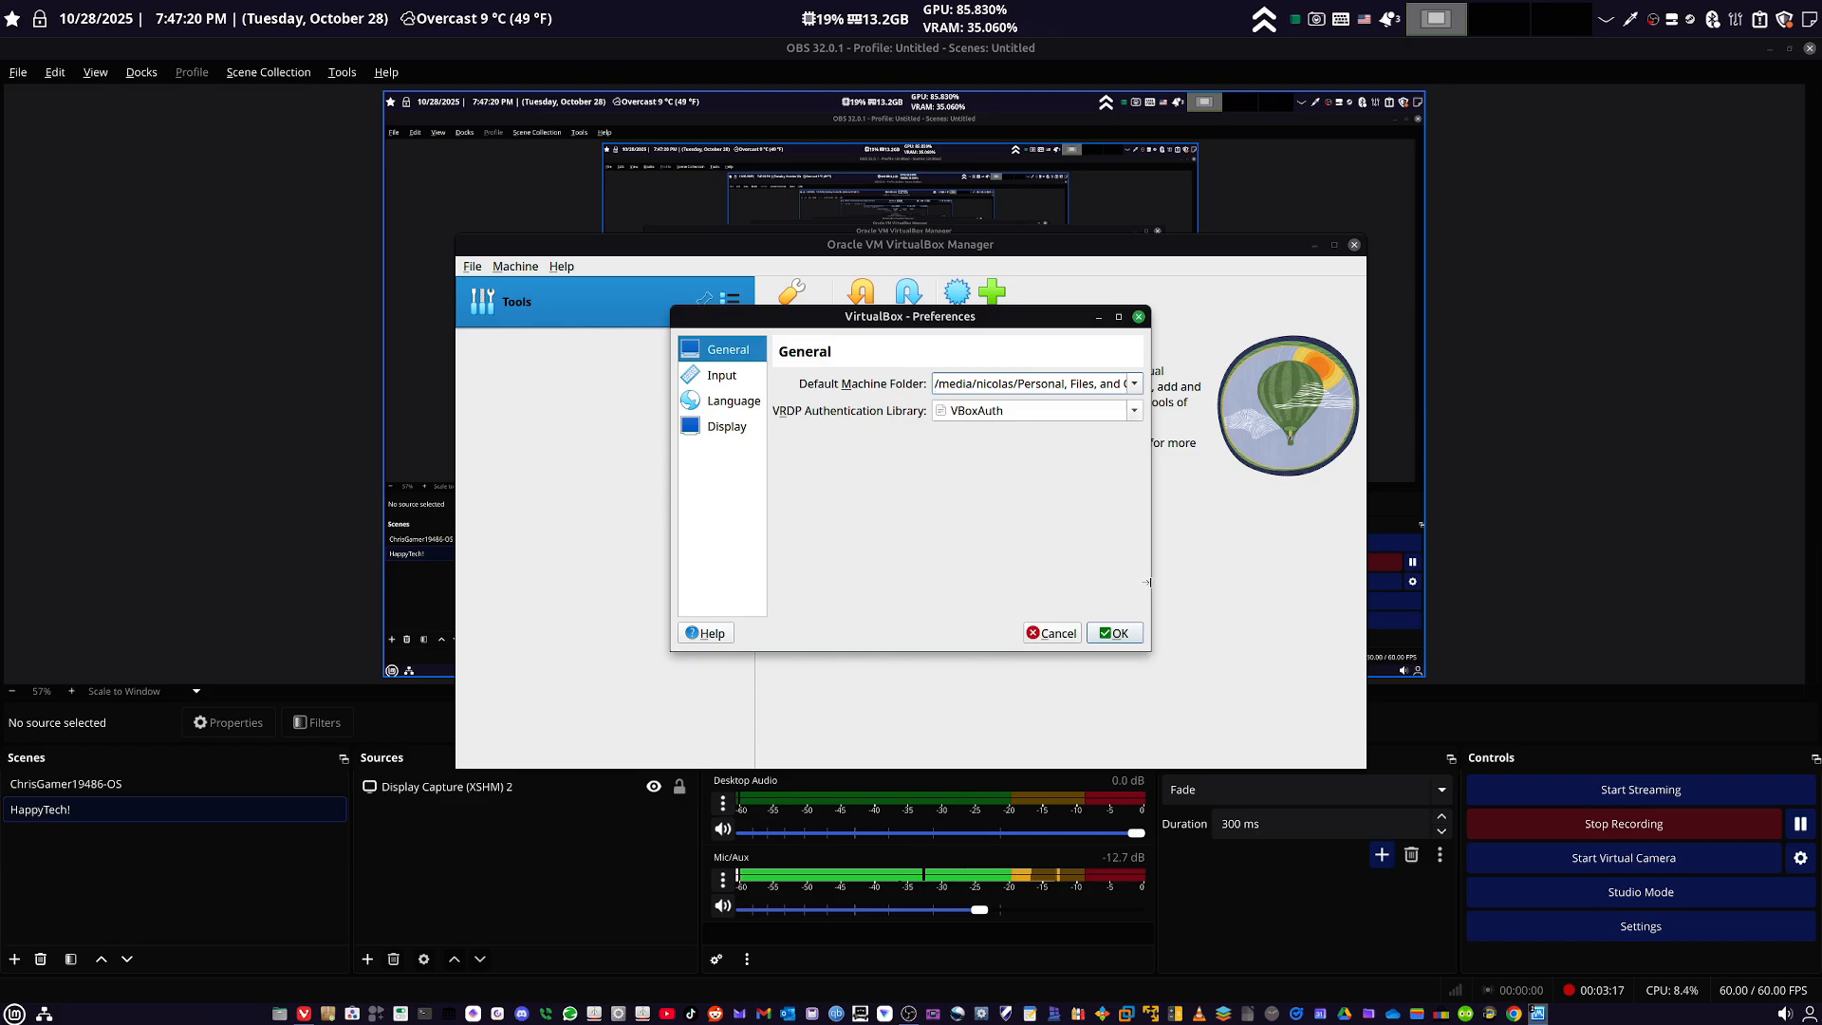
pyautogui.click(1112, 633)
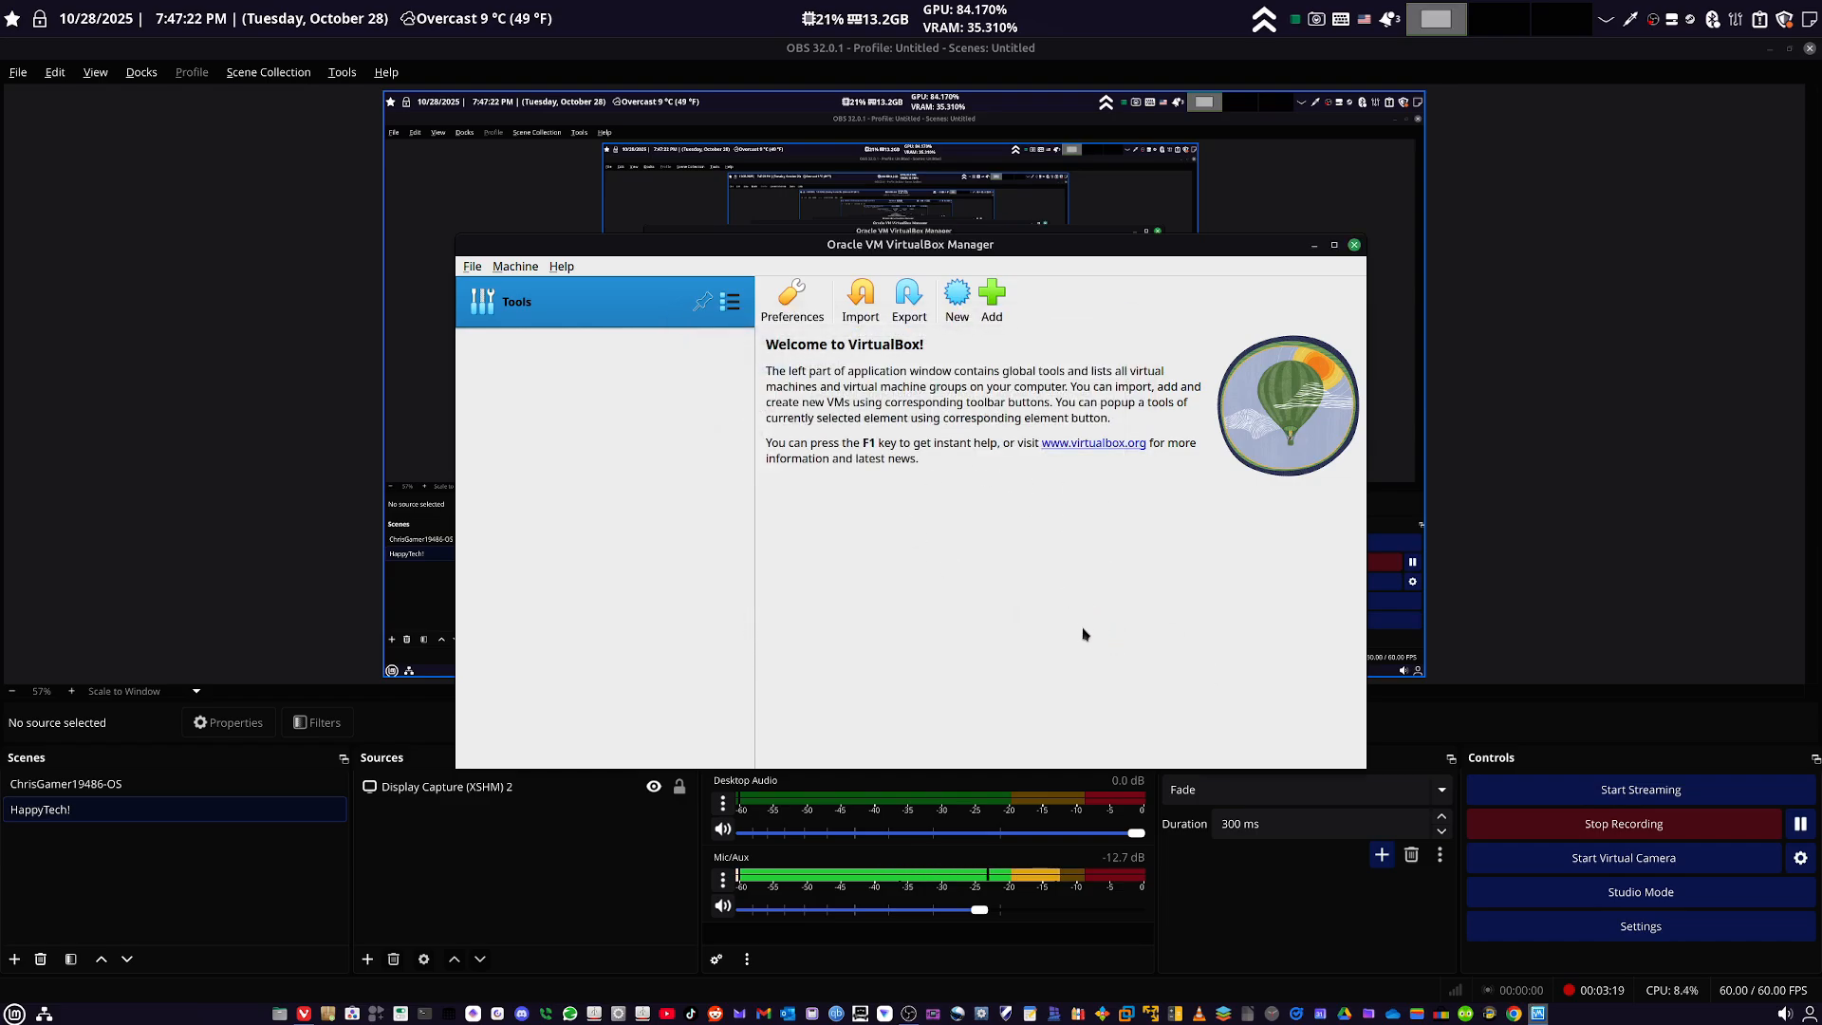
# - Set up a new virtual machine named Ubuntu with the ubuntu-25.10-desktop-amd64.iso image, skipping the unattended installation
pyautogui.click(956, 294)
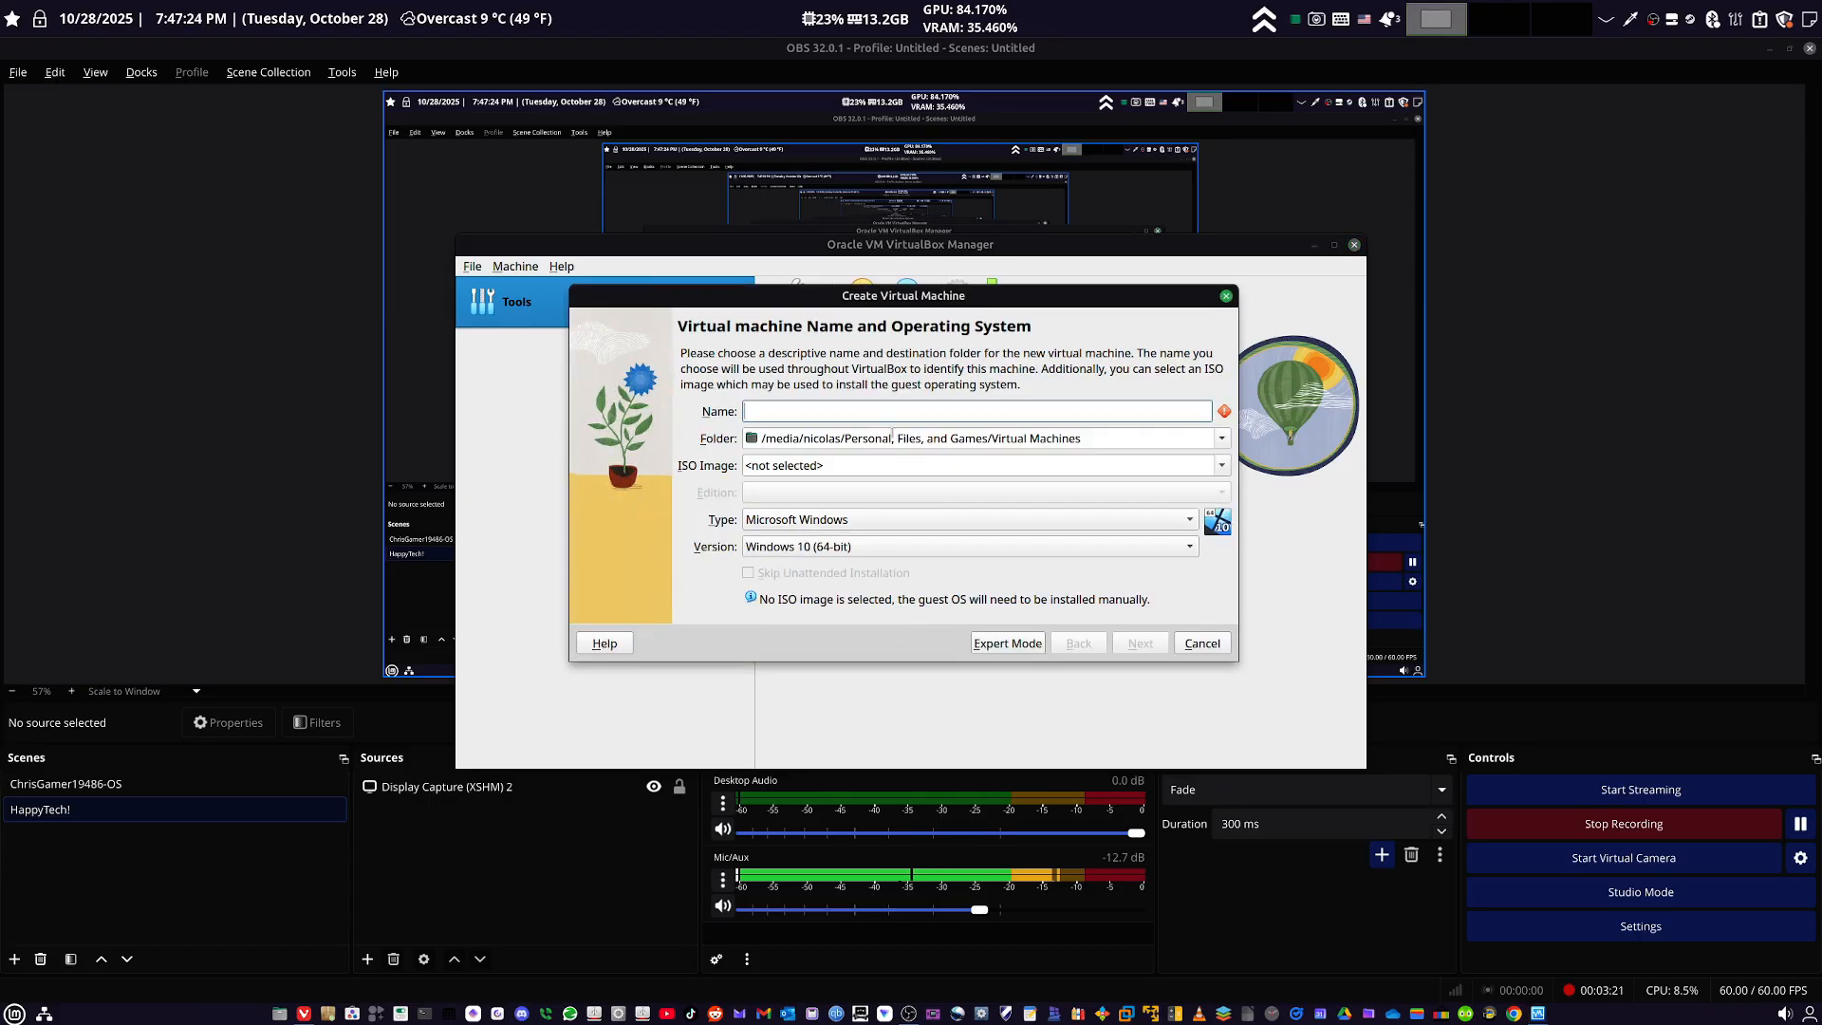
pyautogui.write('Ubuntu')
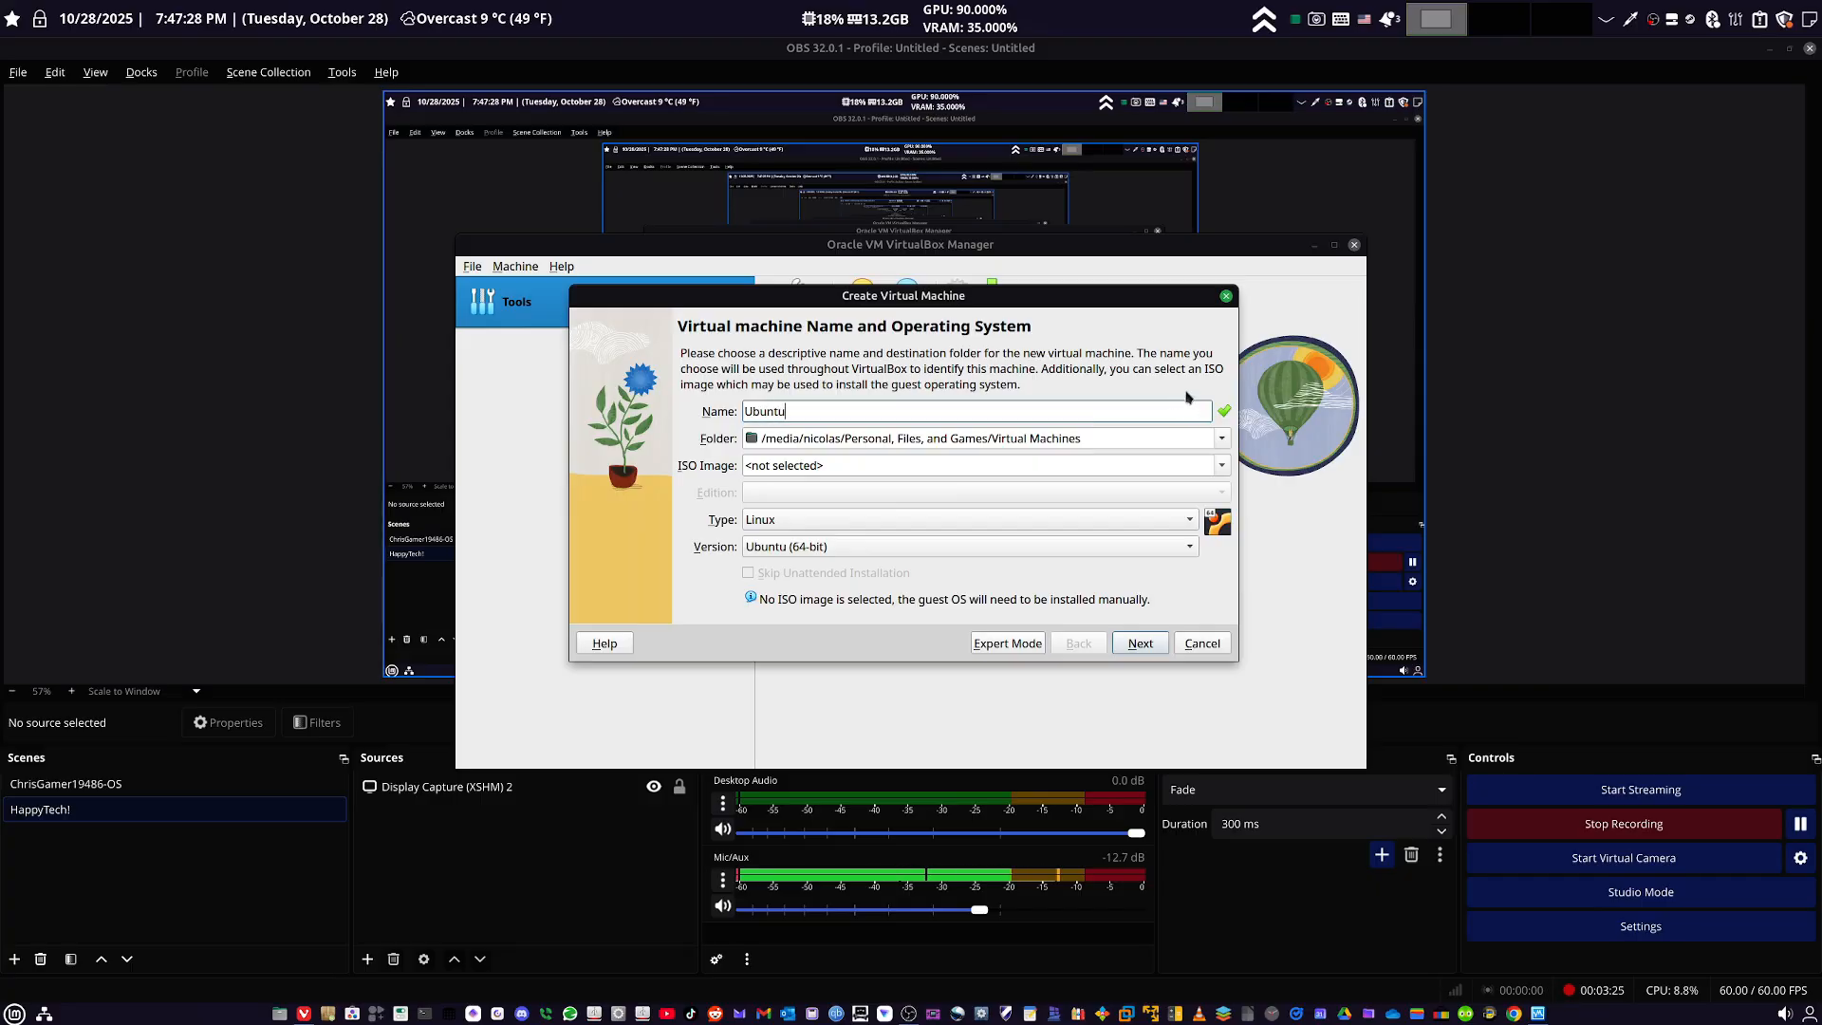
pyautogui.click(814, 463)
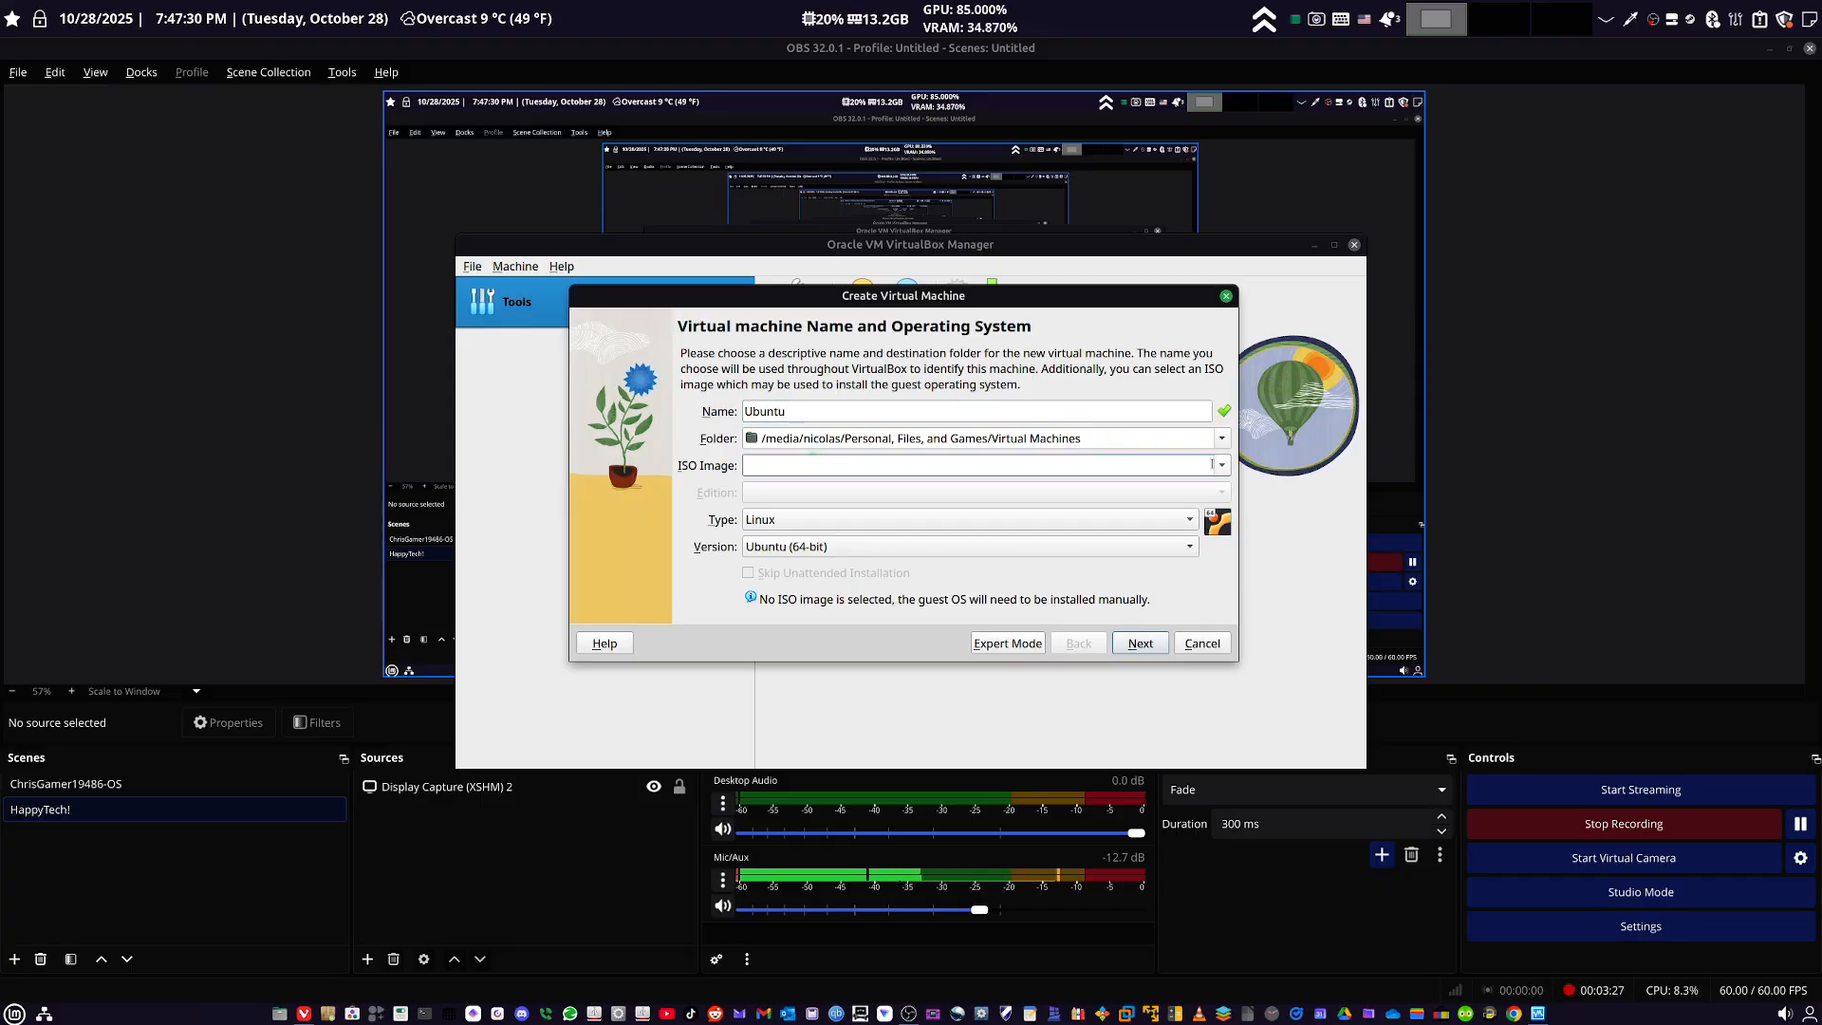
pyautogui.click(1221, 466)
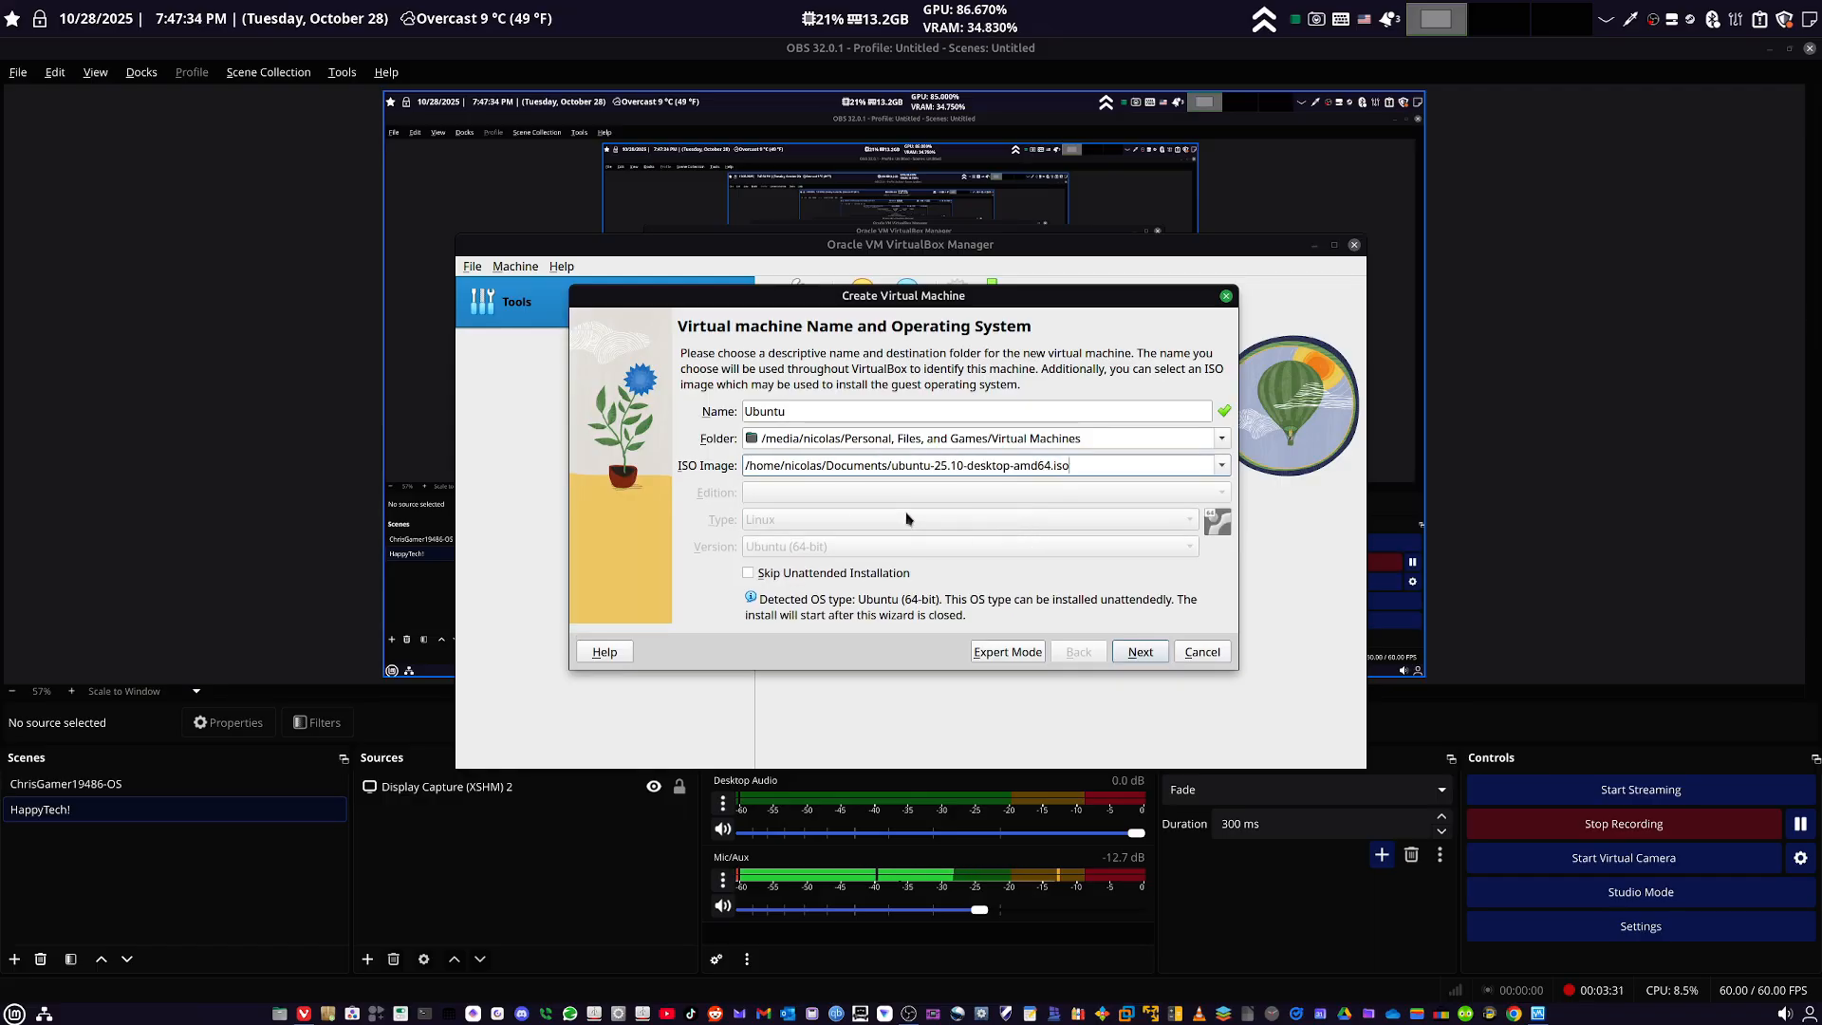
pyautogui.click(1134, 652)
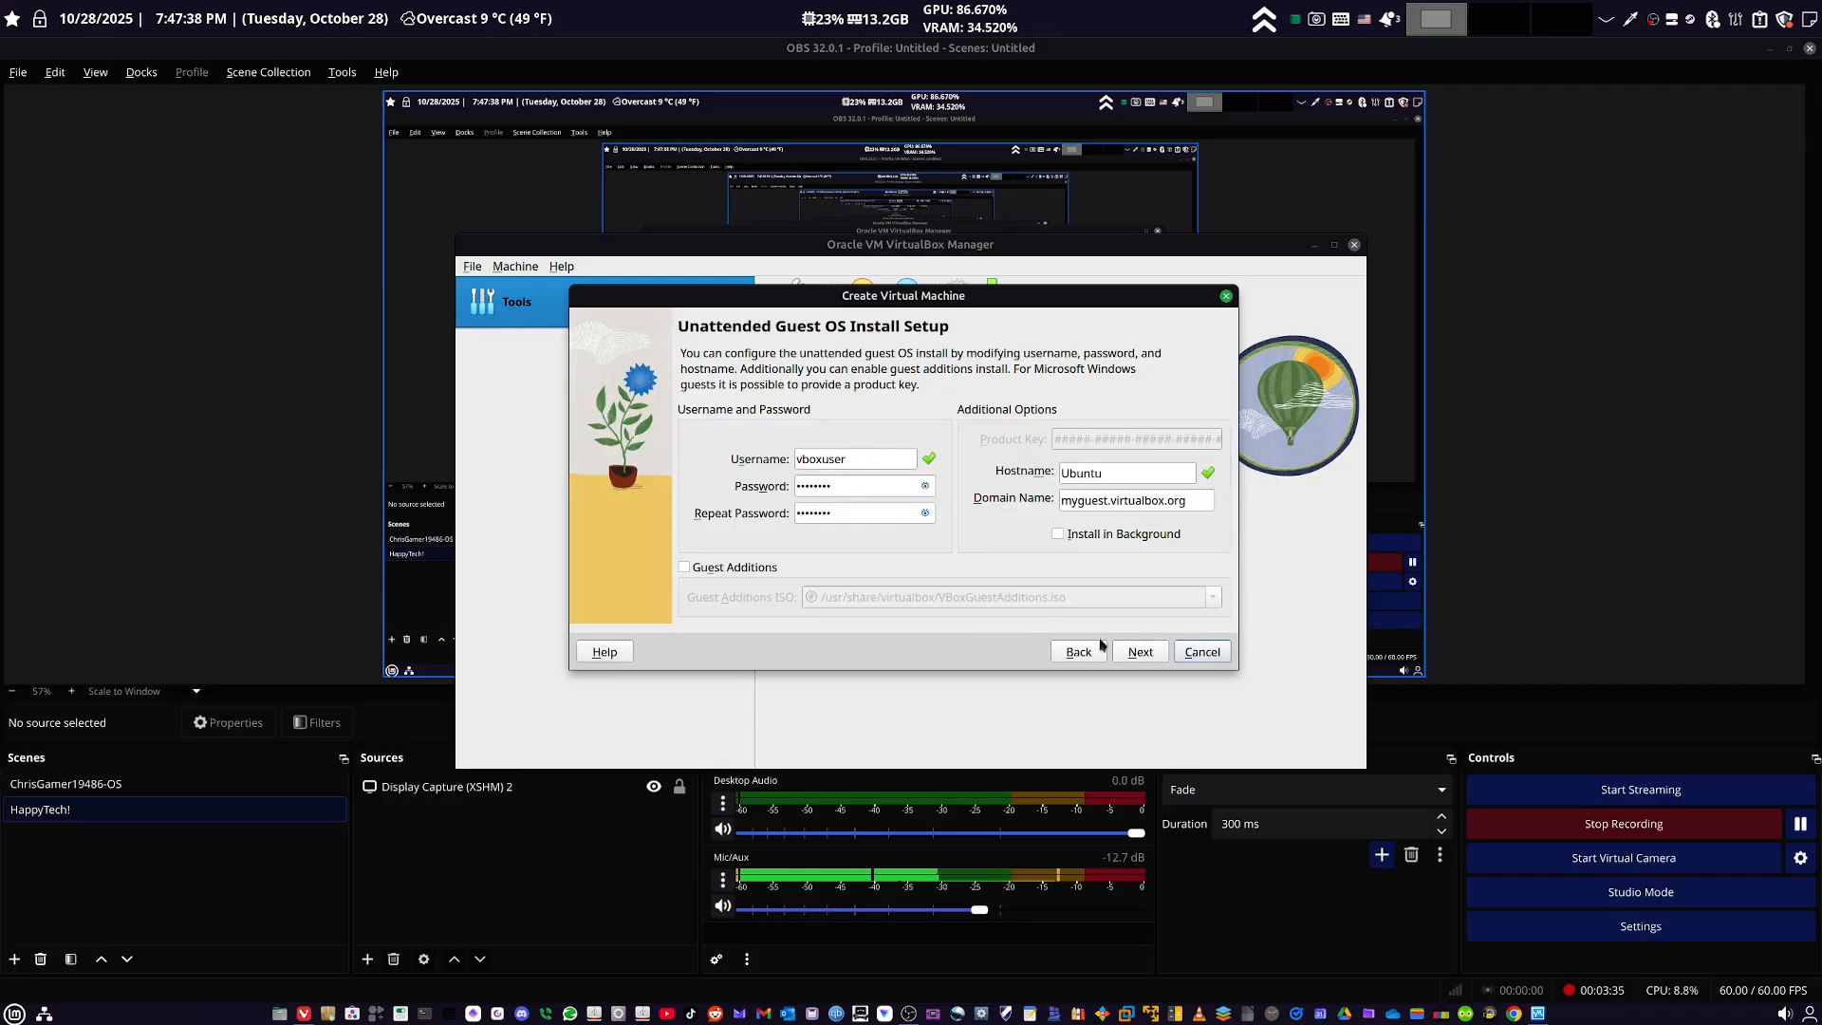
pyautogui.click(1079, 651)
pyautogui.click(787, 574)
pyautogui.click(1156, 652)
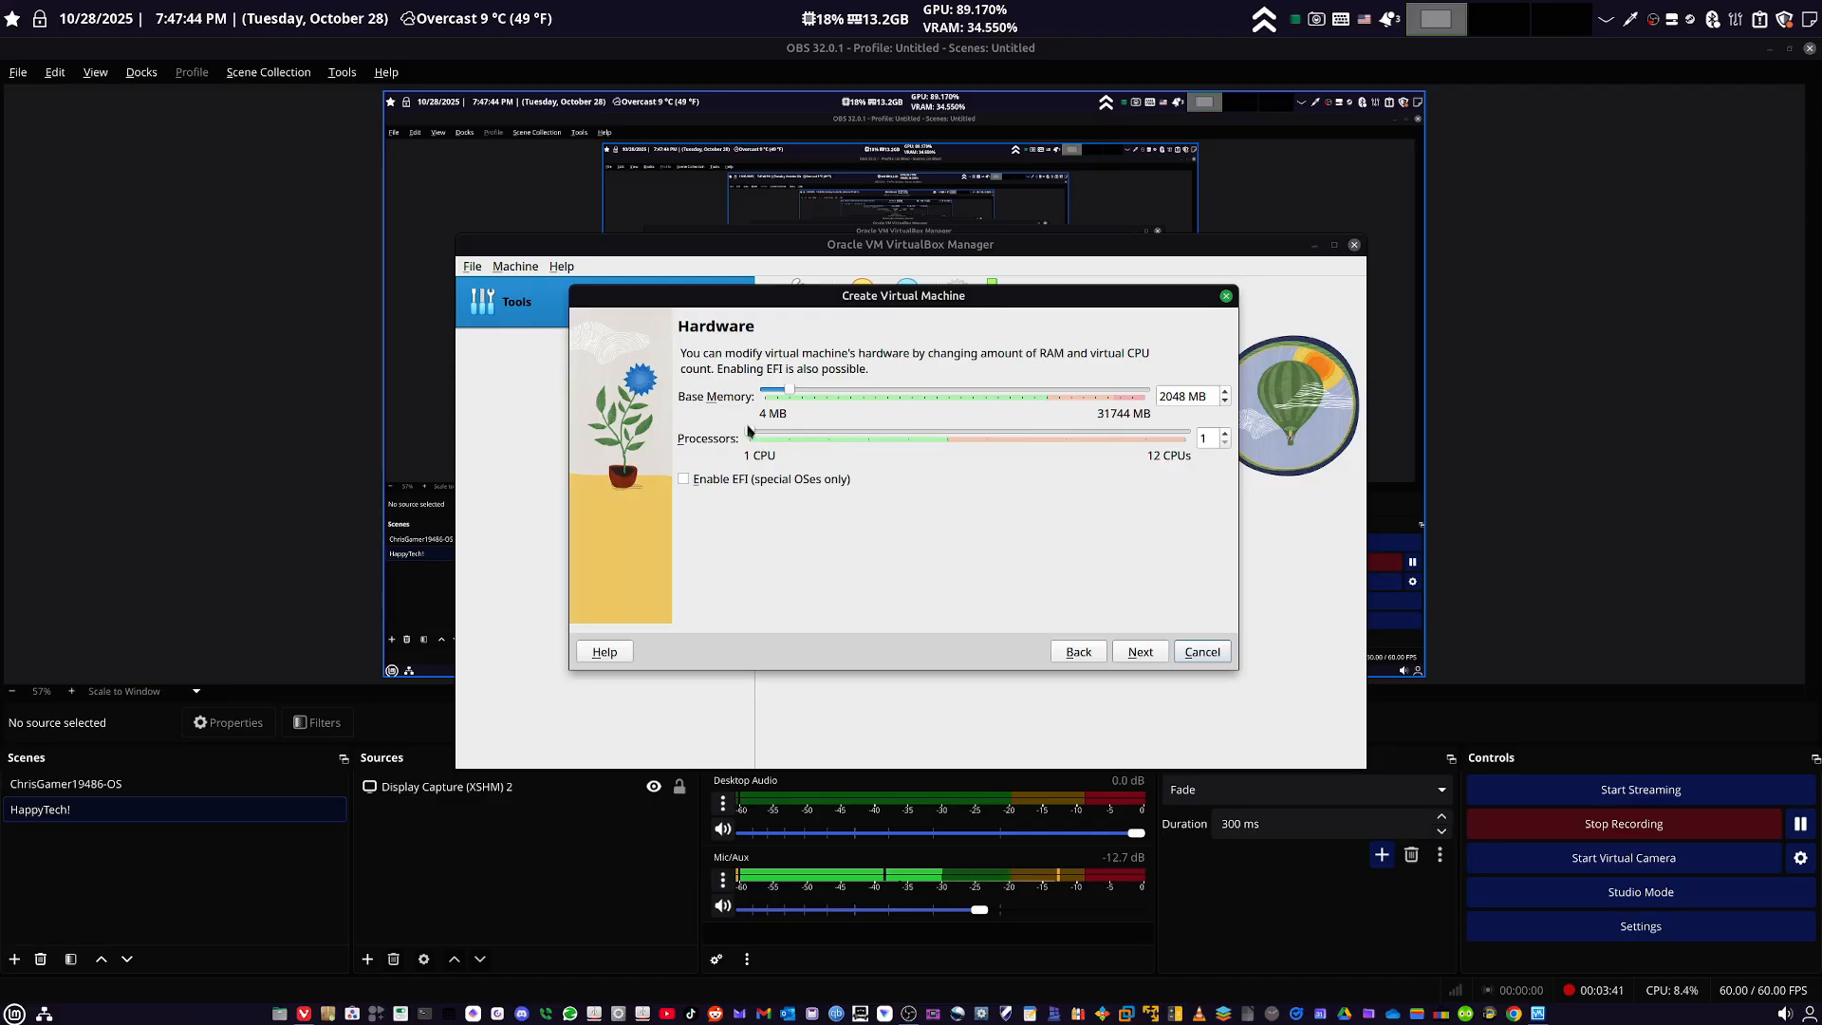
# - Set the processors to 2, accept the 25.00 GB virtual hard disk and finish creating the virtual machine
pyautogui.click(794, 435)
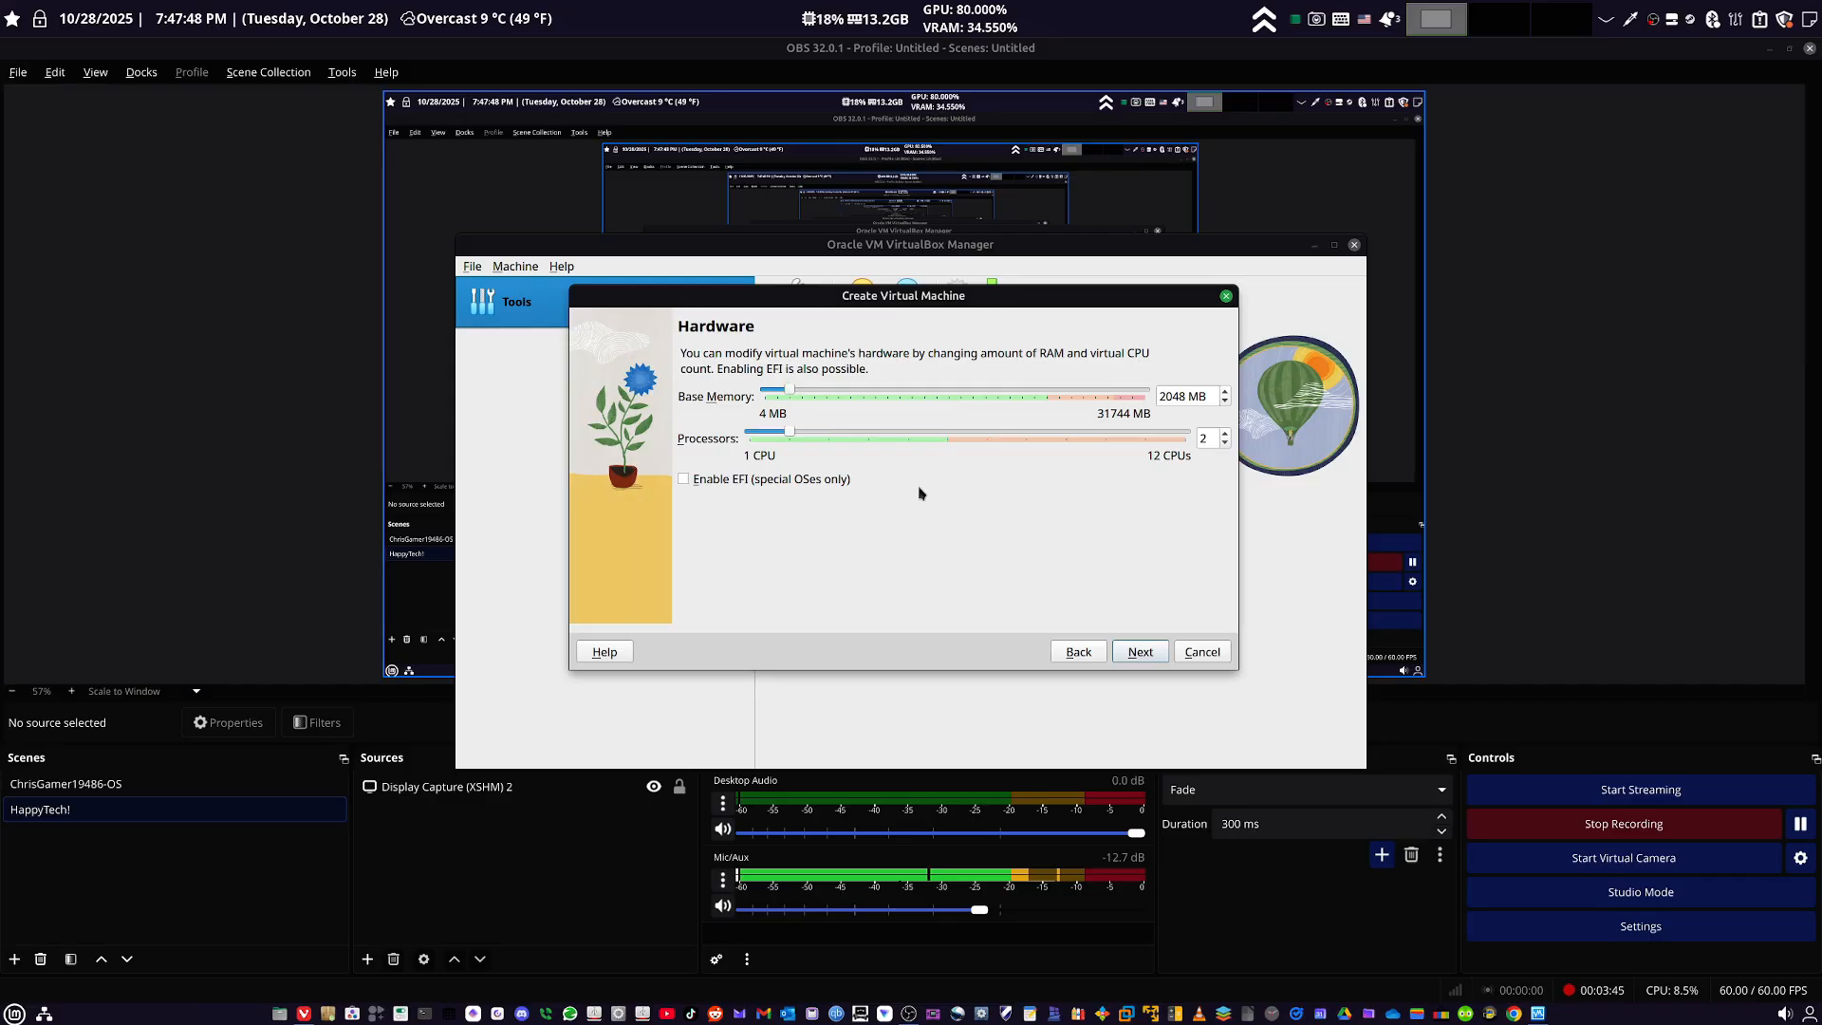
pyautogui.click(1132, 655)
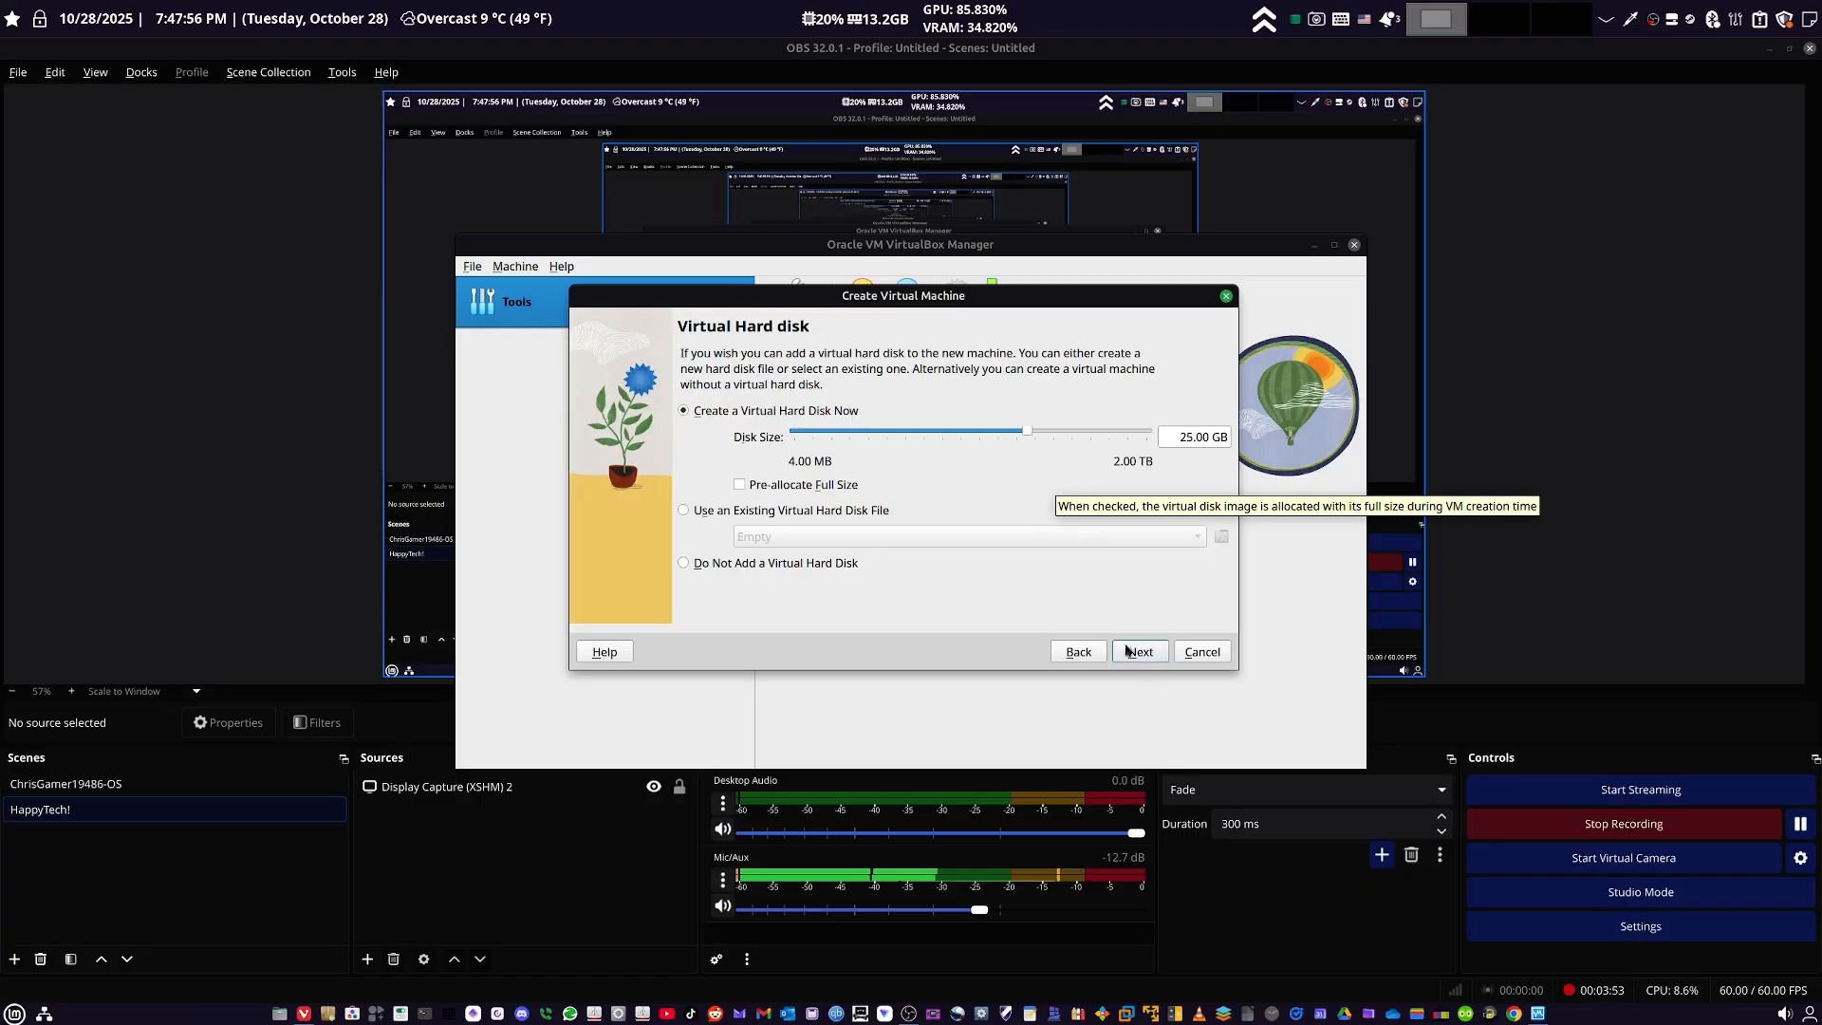
pyautogui.click(1132, 655)
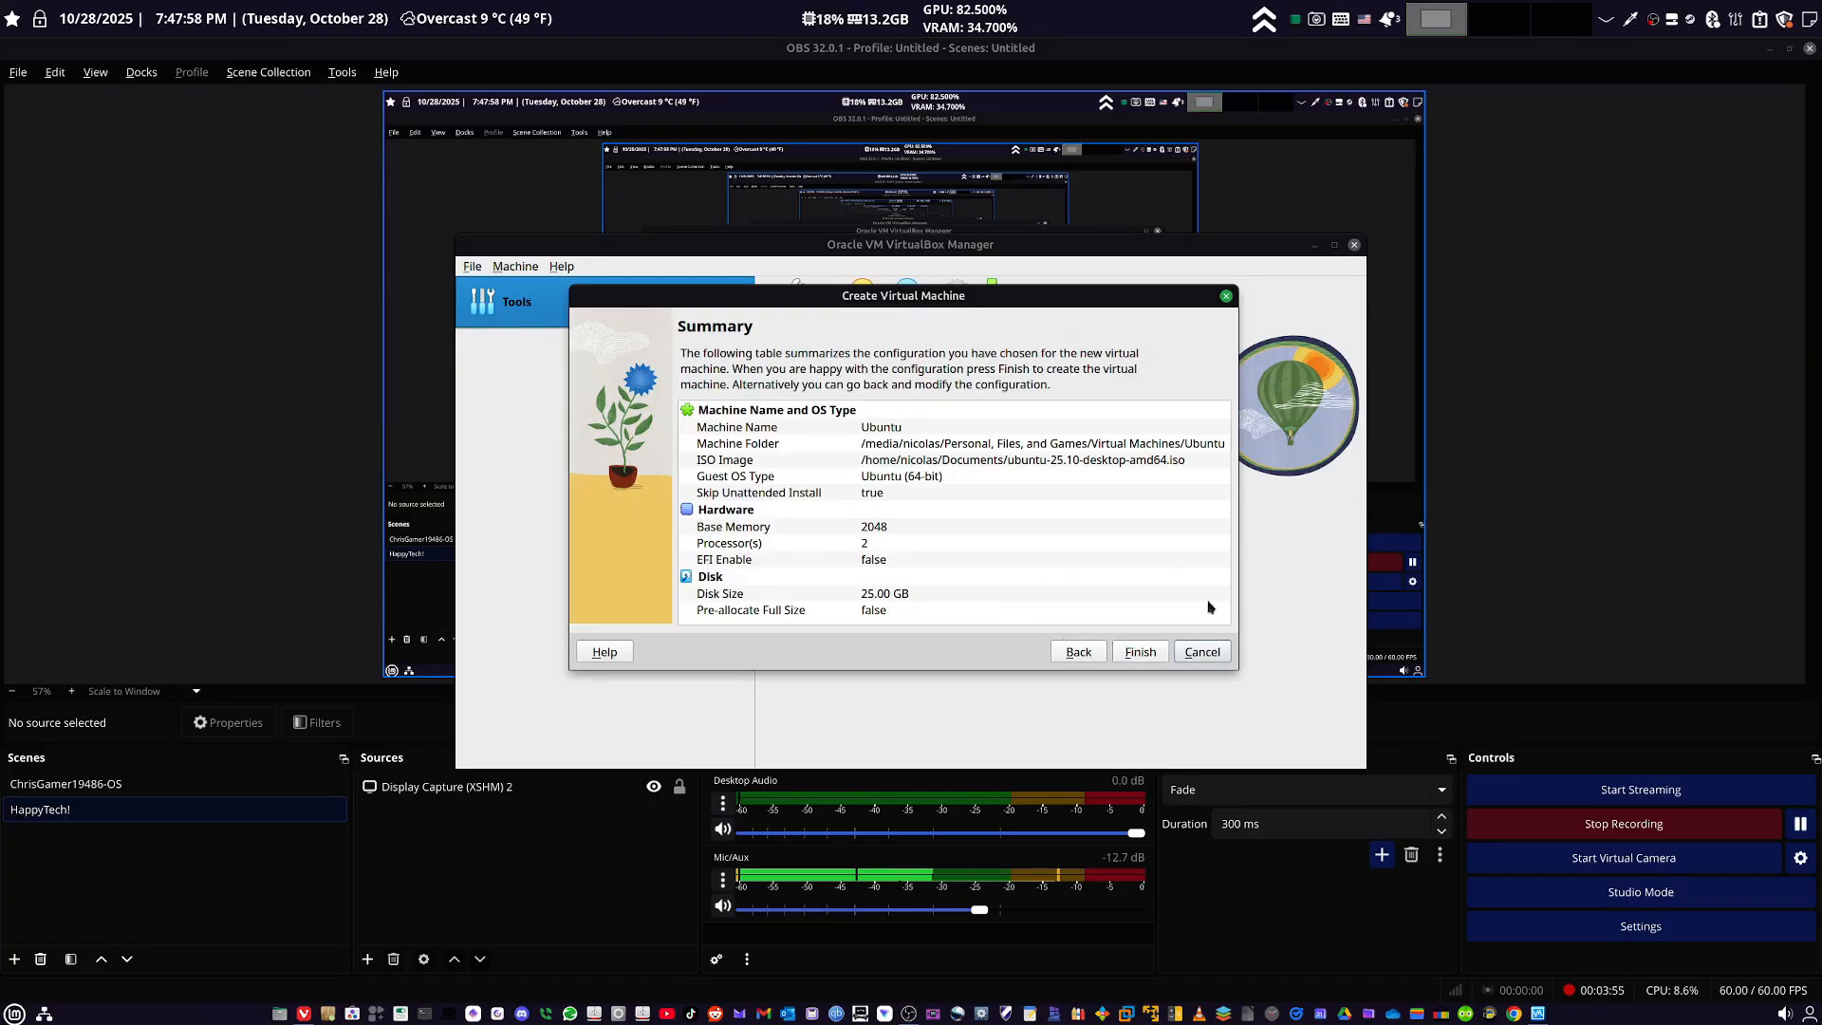
pyautogui.click(1133, 657)
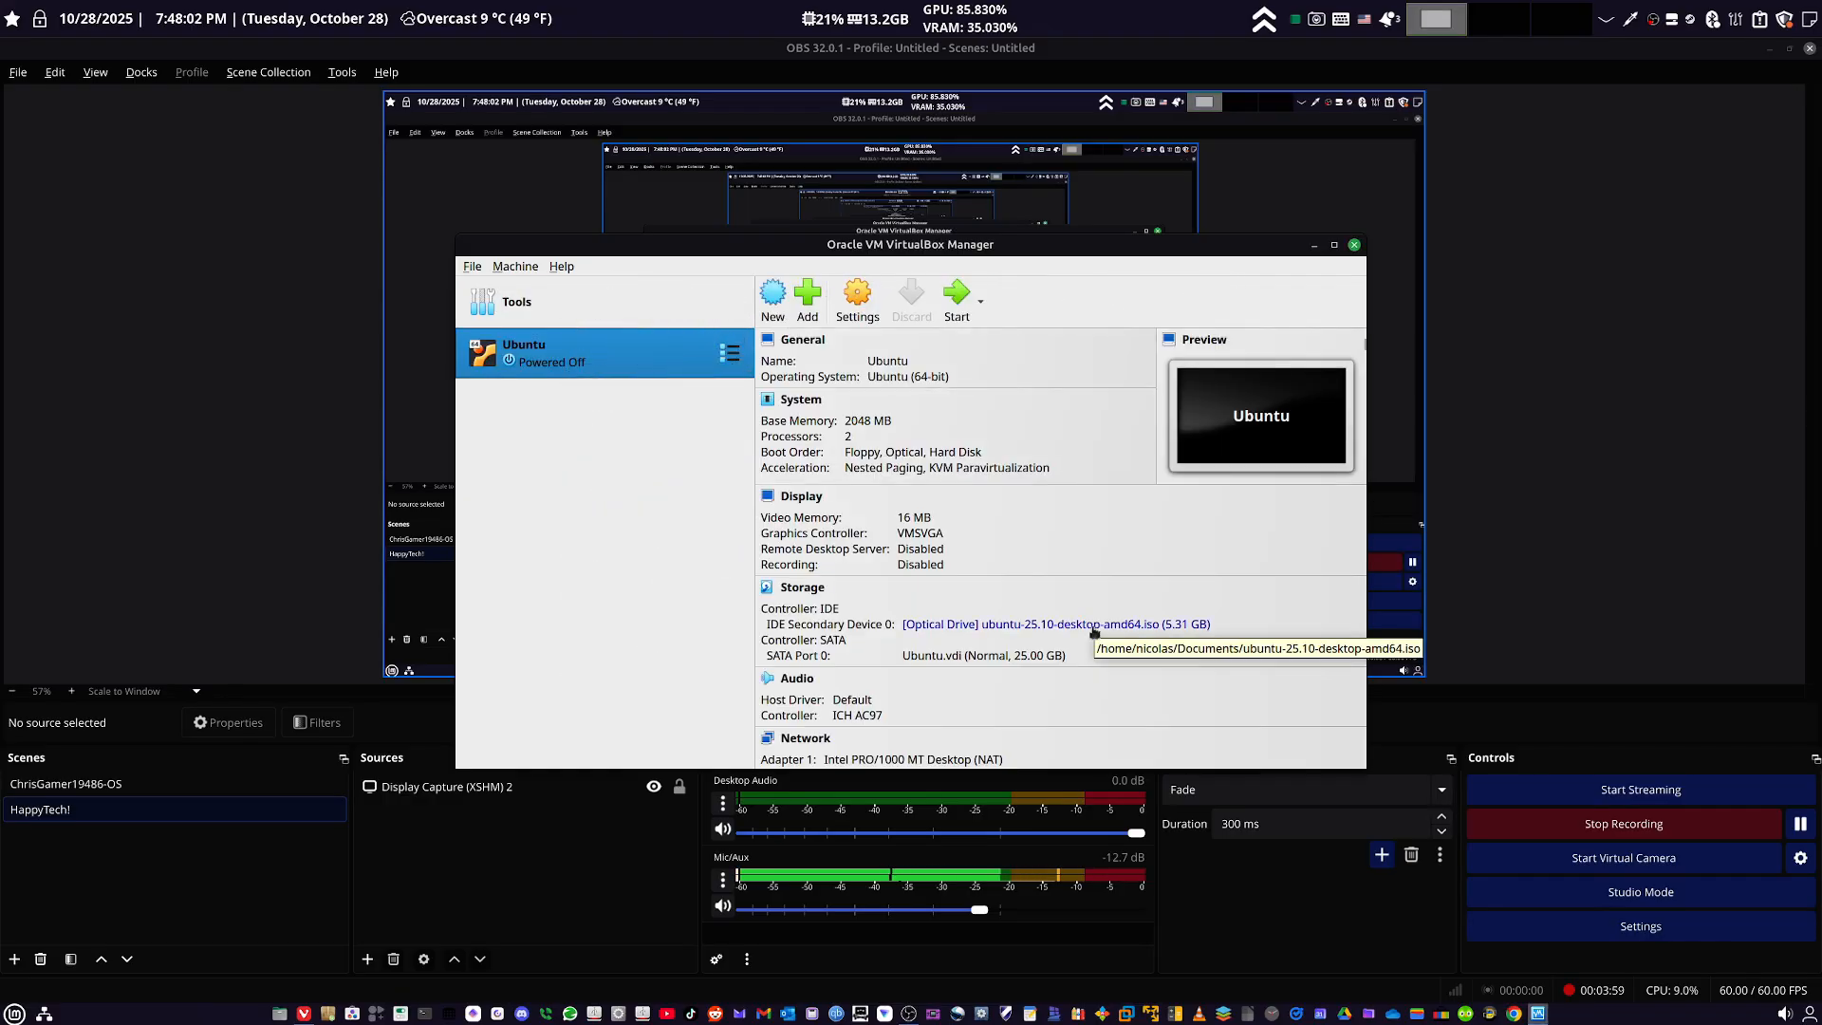
# - Start the Ubuntu virtual machine and boot the "Try or Install Ubuntu" entry
pyautogui.click(952, 302)
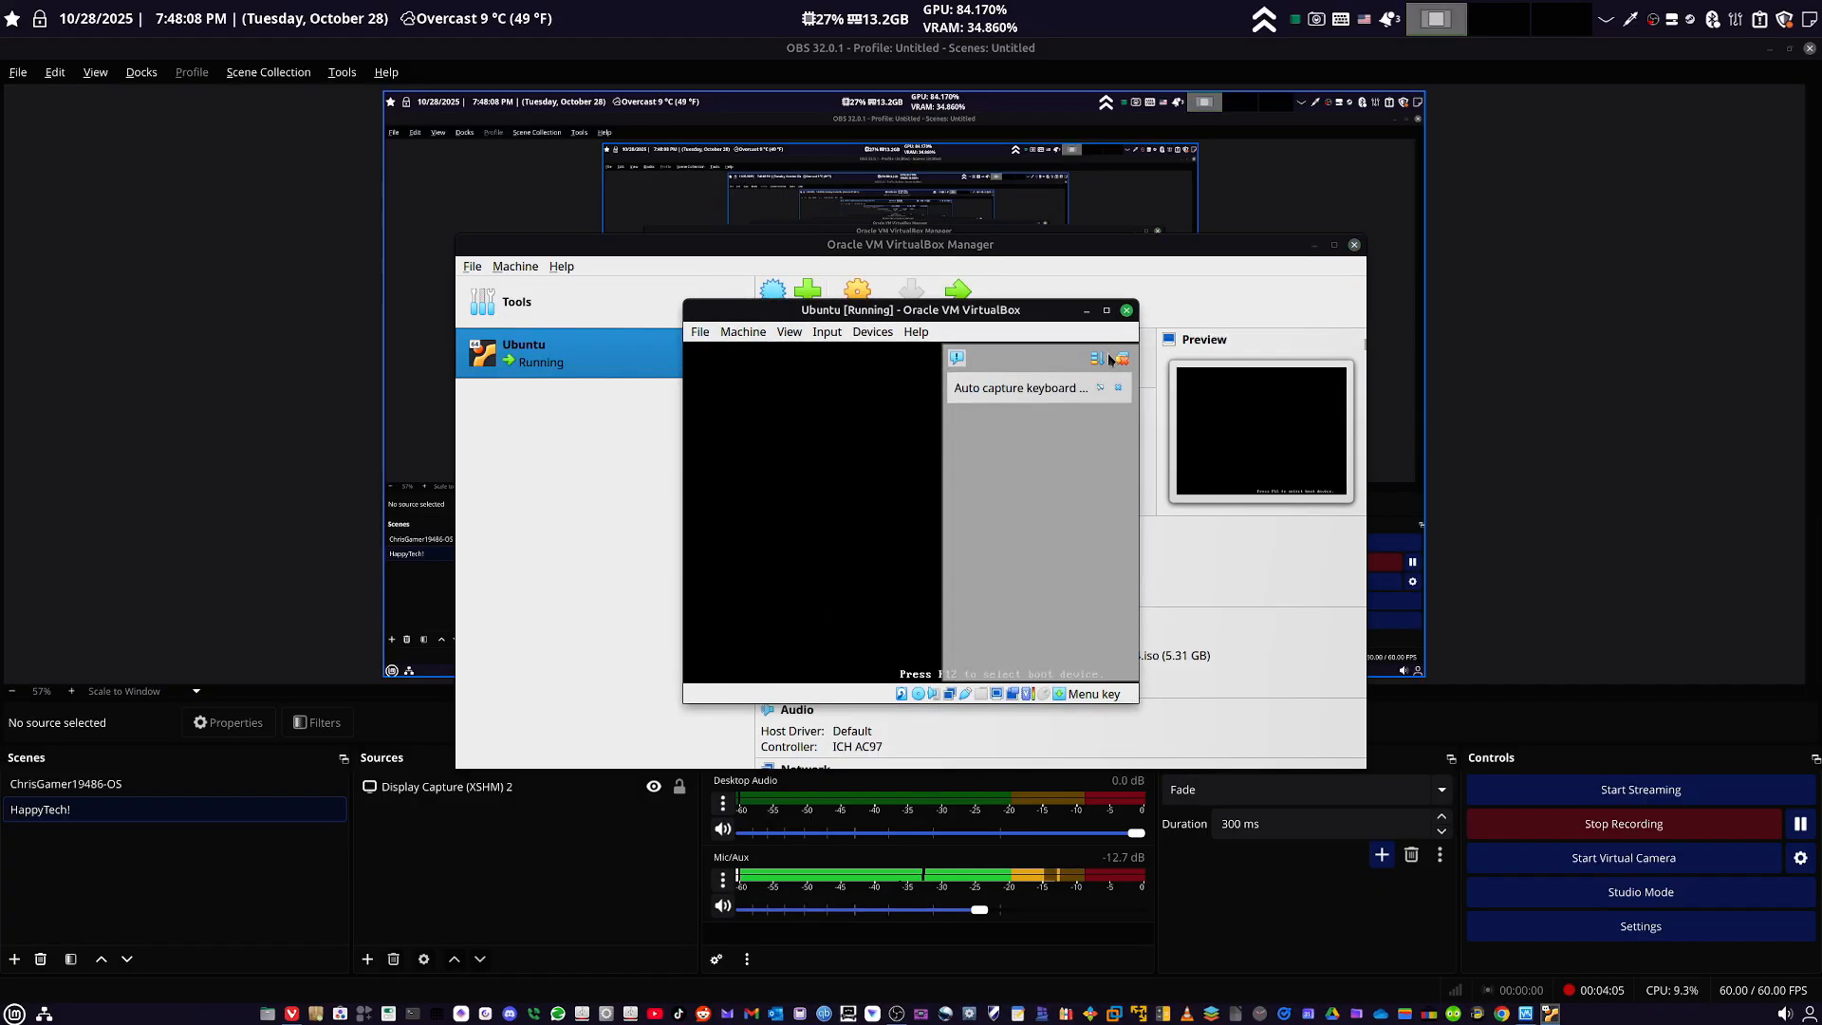
pyautogui.click(1177, 359)
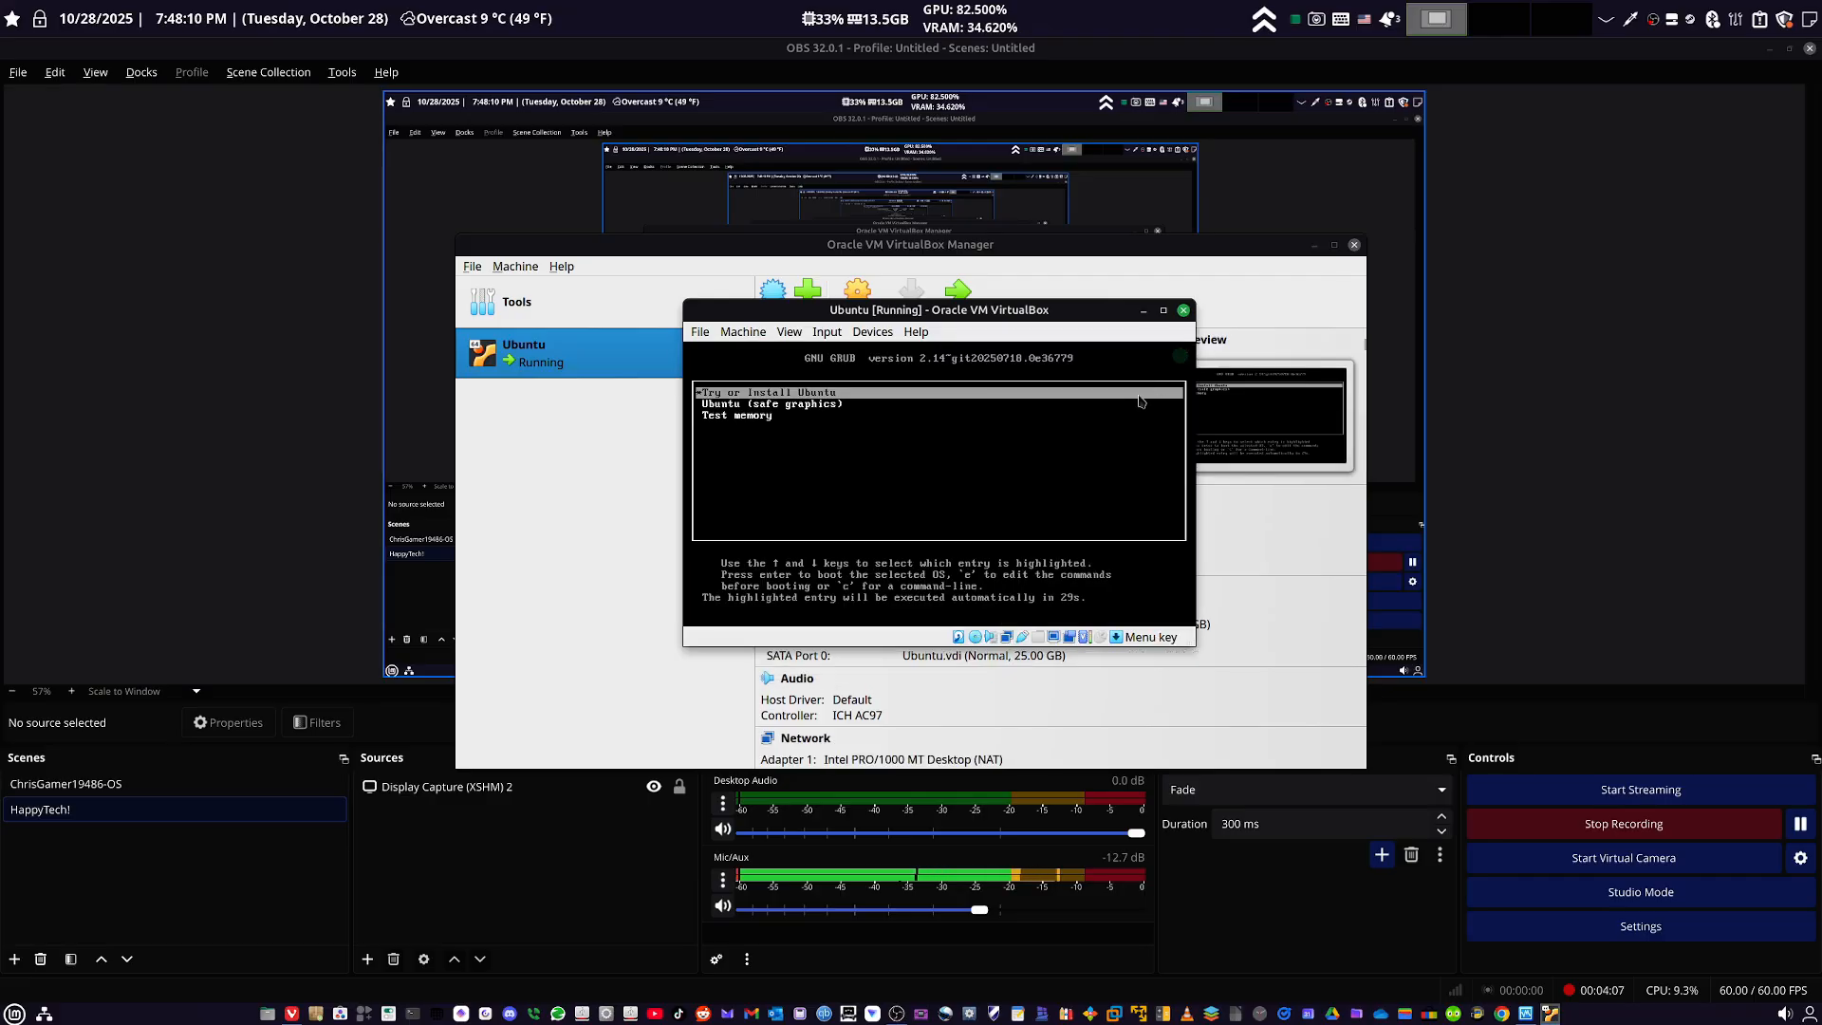
pyautogui.click(978, 524)
pyautogui.click(955, 583)
pyautogui.press('Down')
pyautogui.press('Up')
pyautogui.press('Return')
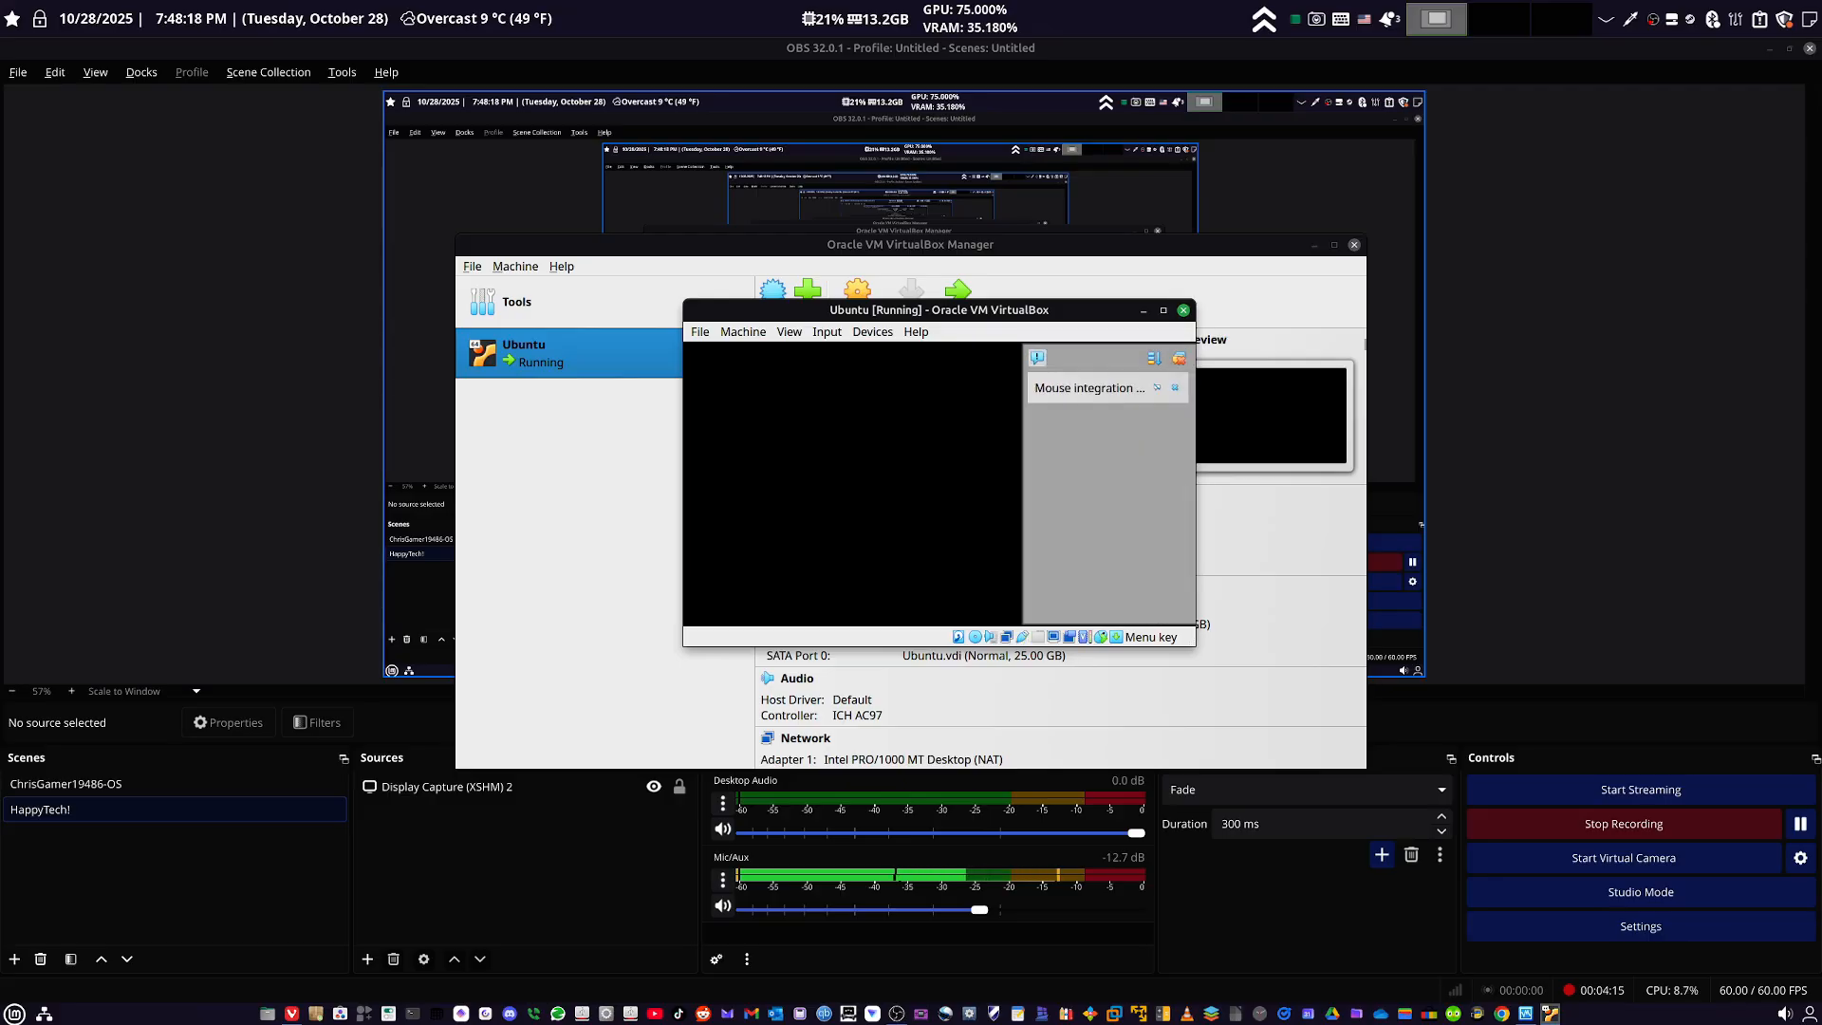
# - Dismiss the mouse integration notification and reposition the running virtual machine's window on the desktop
pyautogui.click(1178, 358)
pyautogui.click(1163, 311)
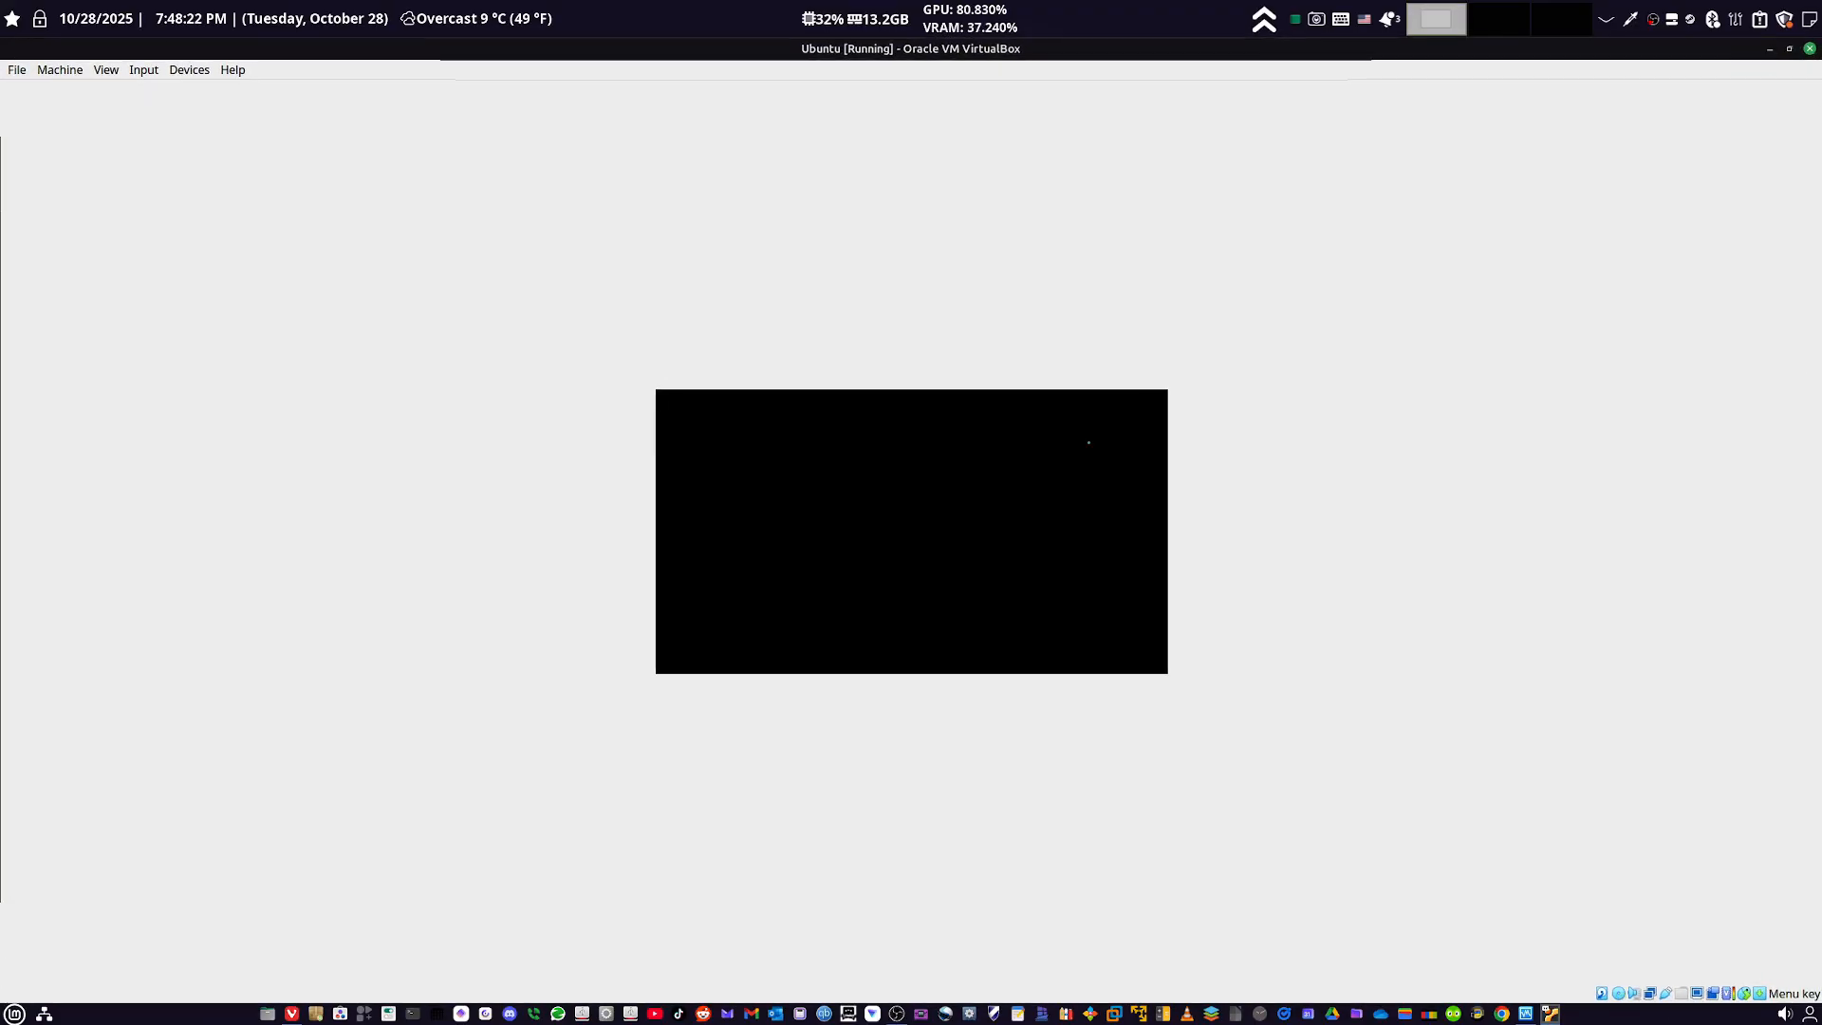
pyautogui.click(1790, 48)
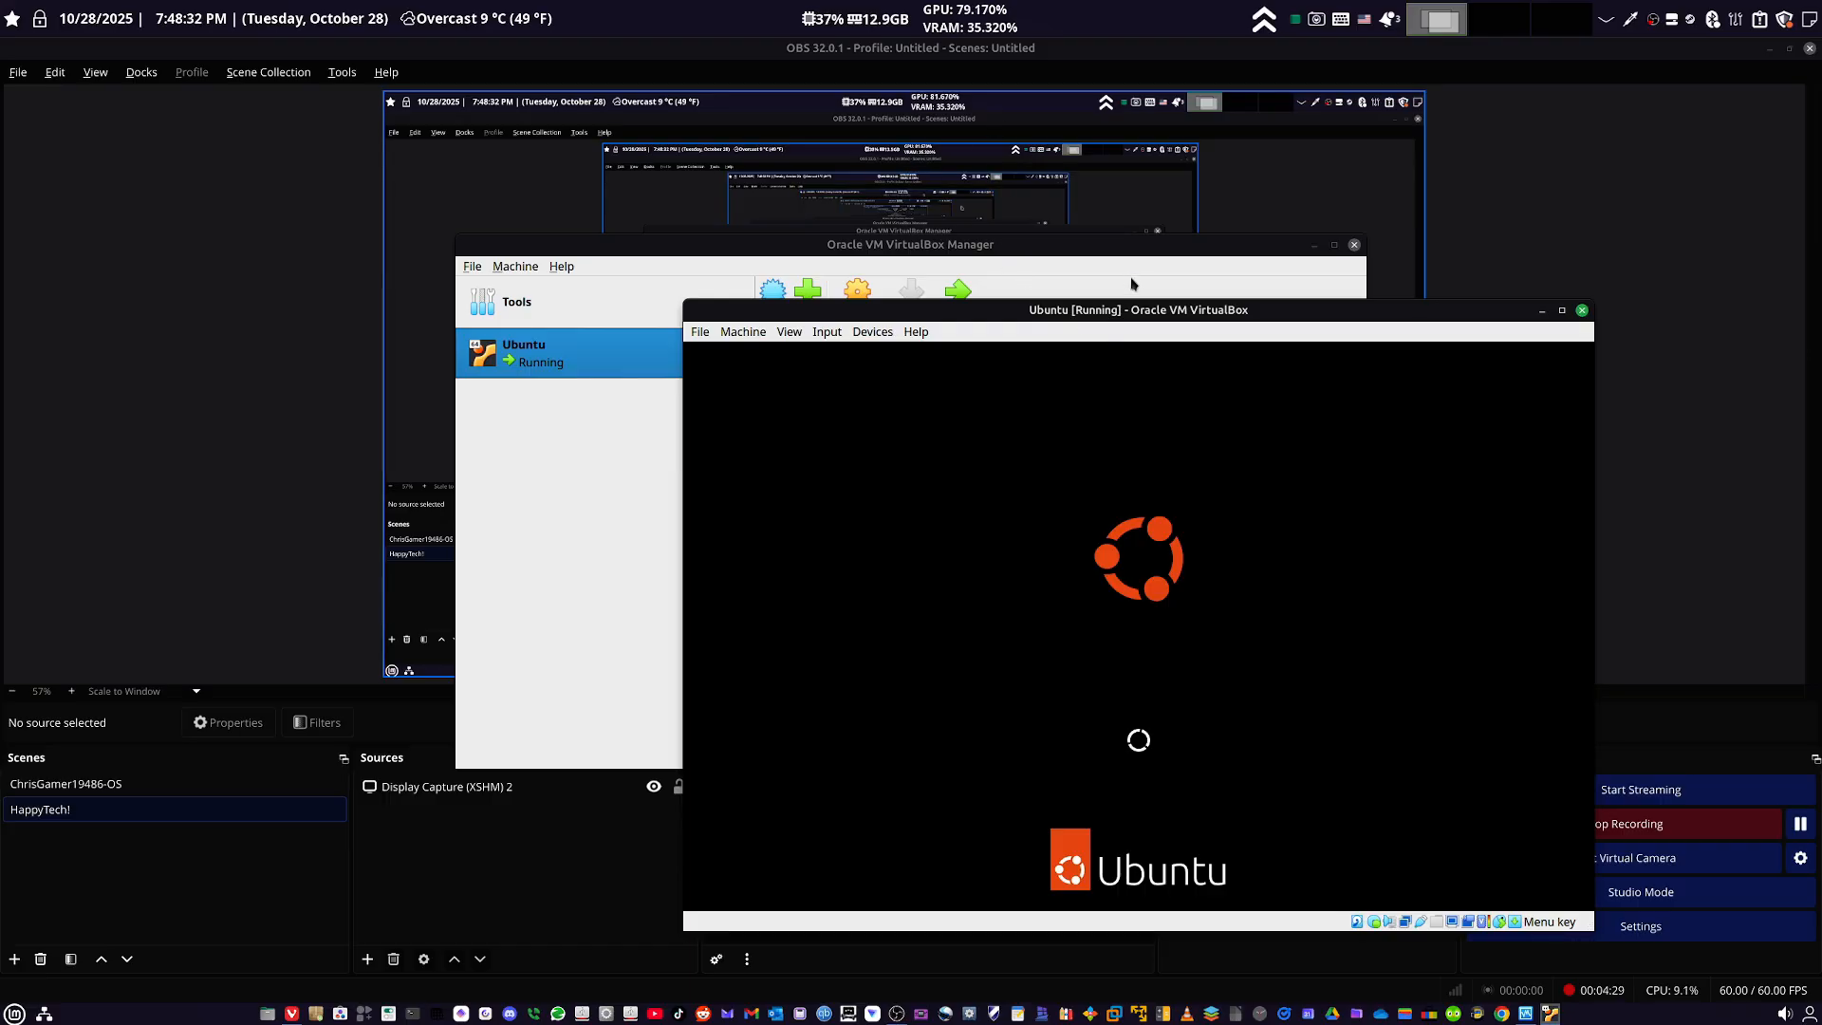
pyautogui.moveTo(1127, 309); pyautogui.dragTo(966, 178)
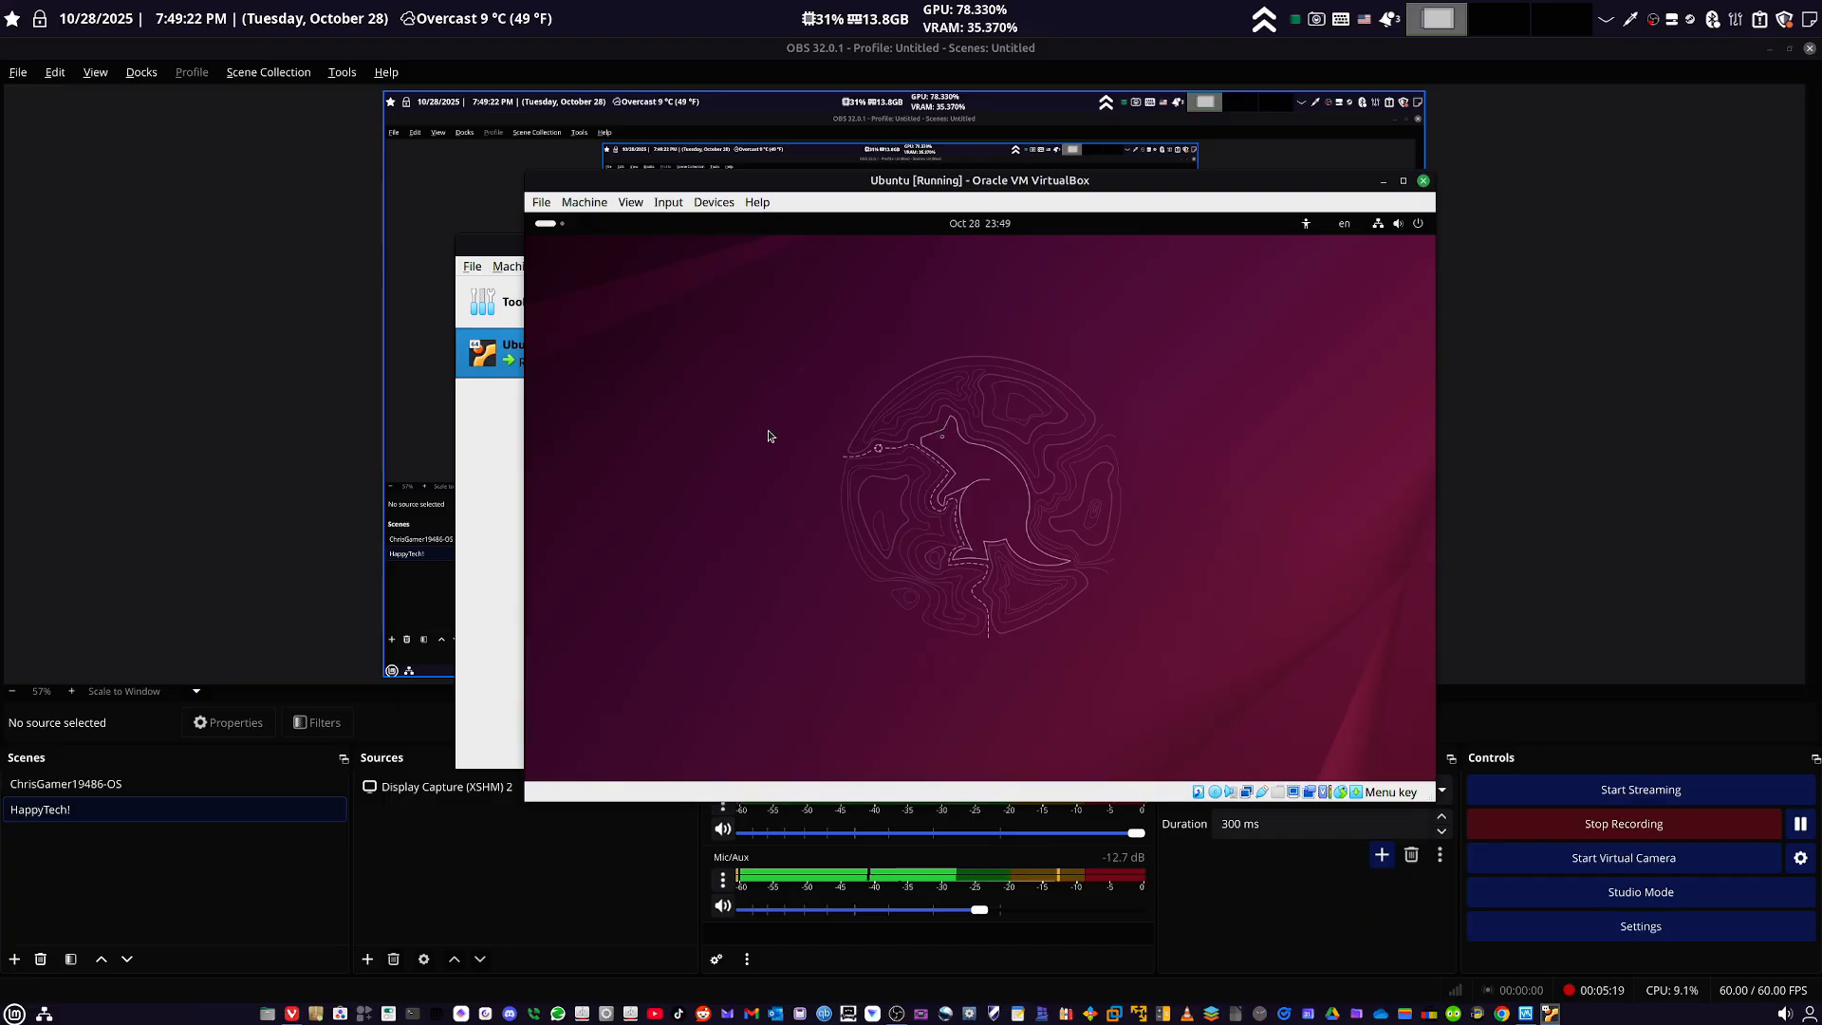
# - Launch the Install Ubuntu 25.10 application from the live session's dock
pyautogui.press('super')
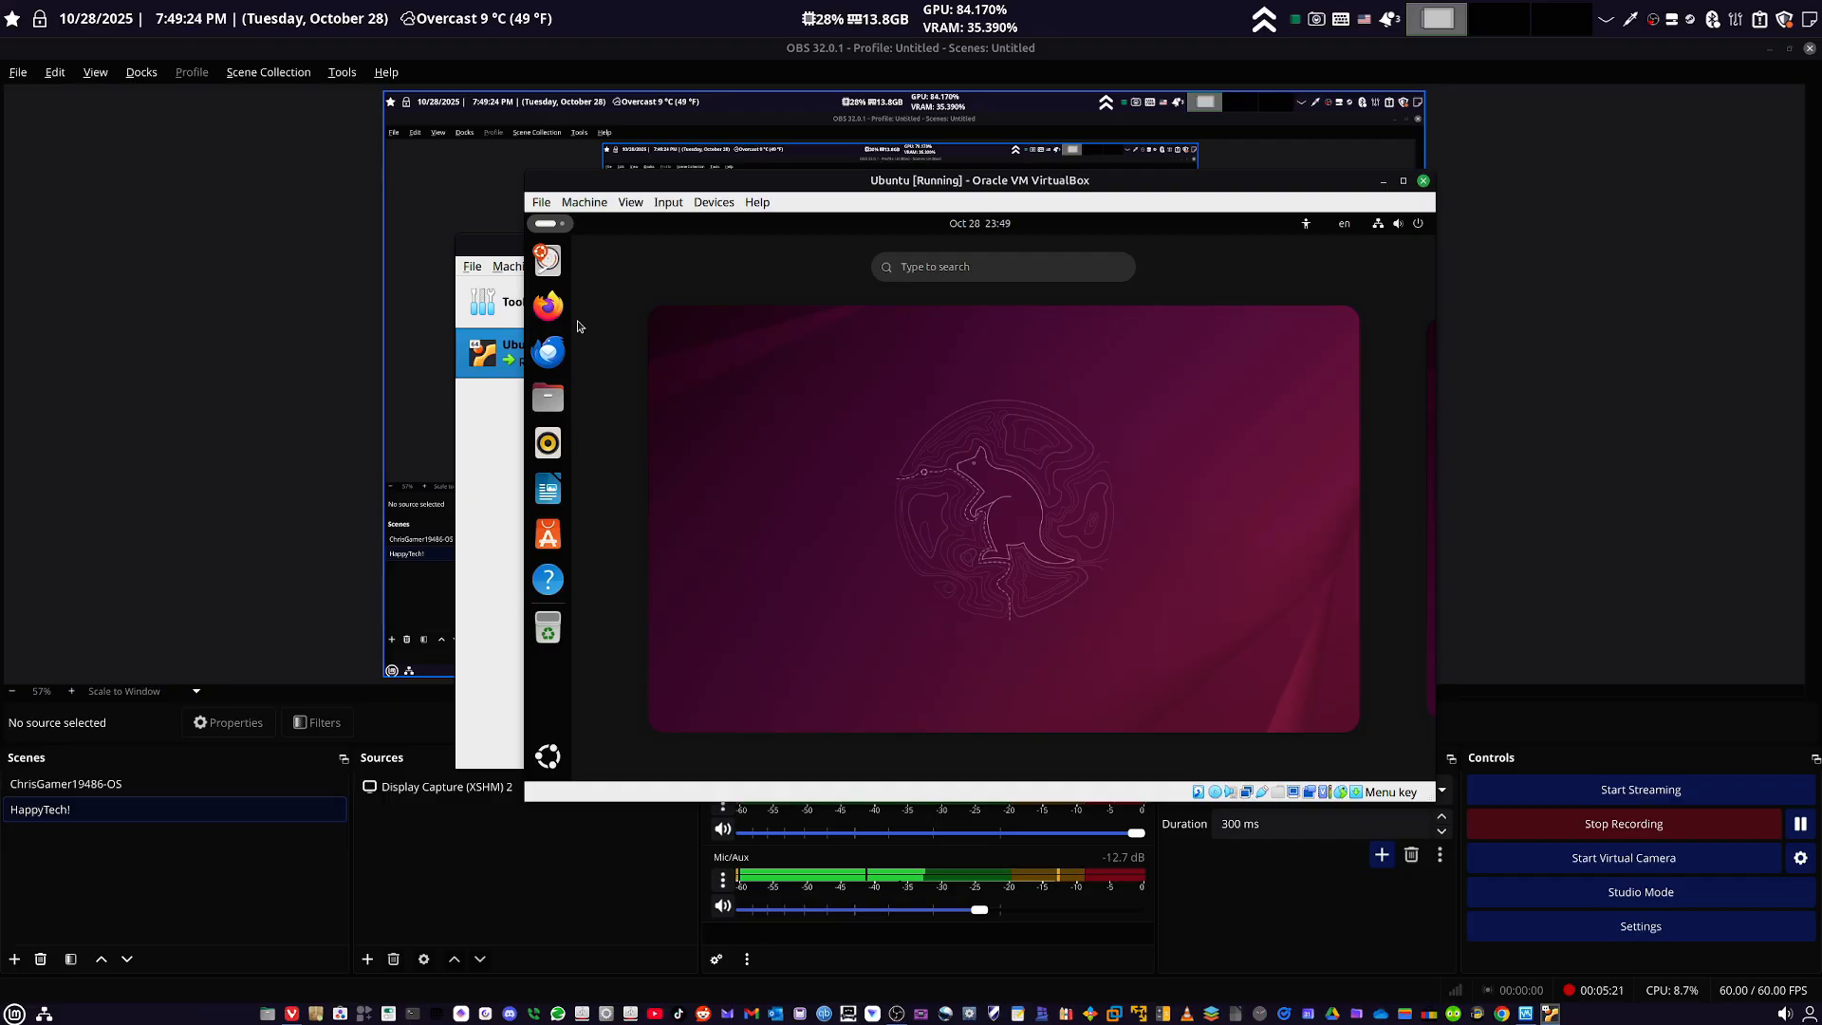
pyautogui.click(549, 275)
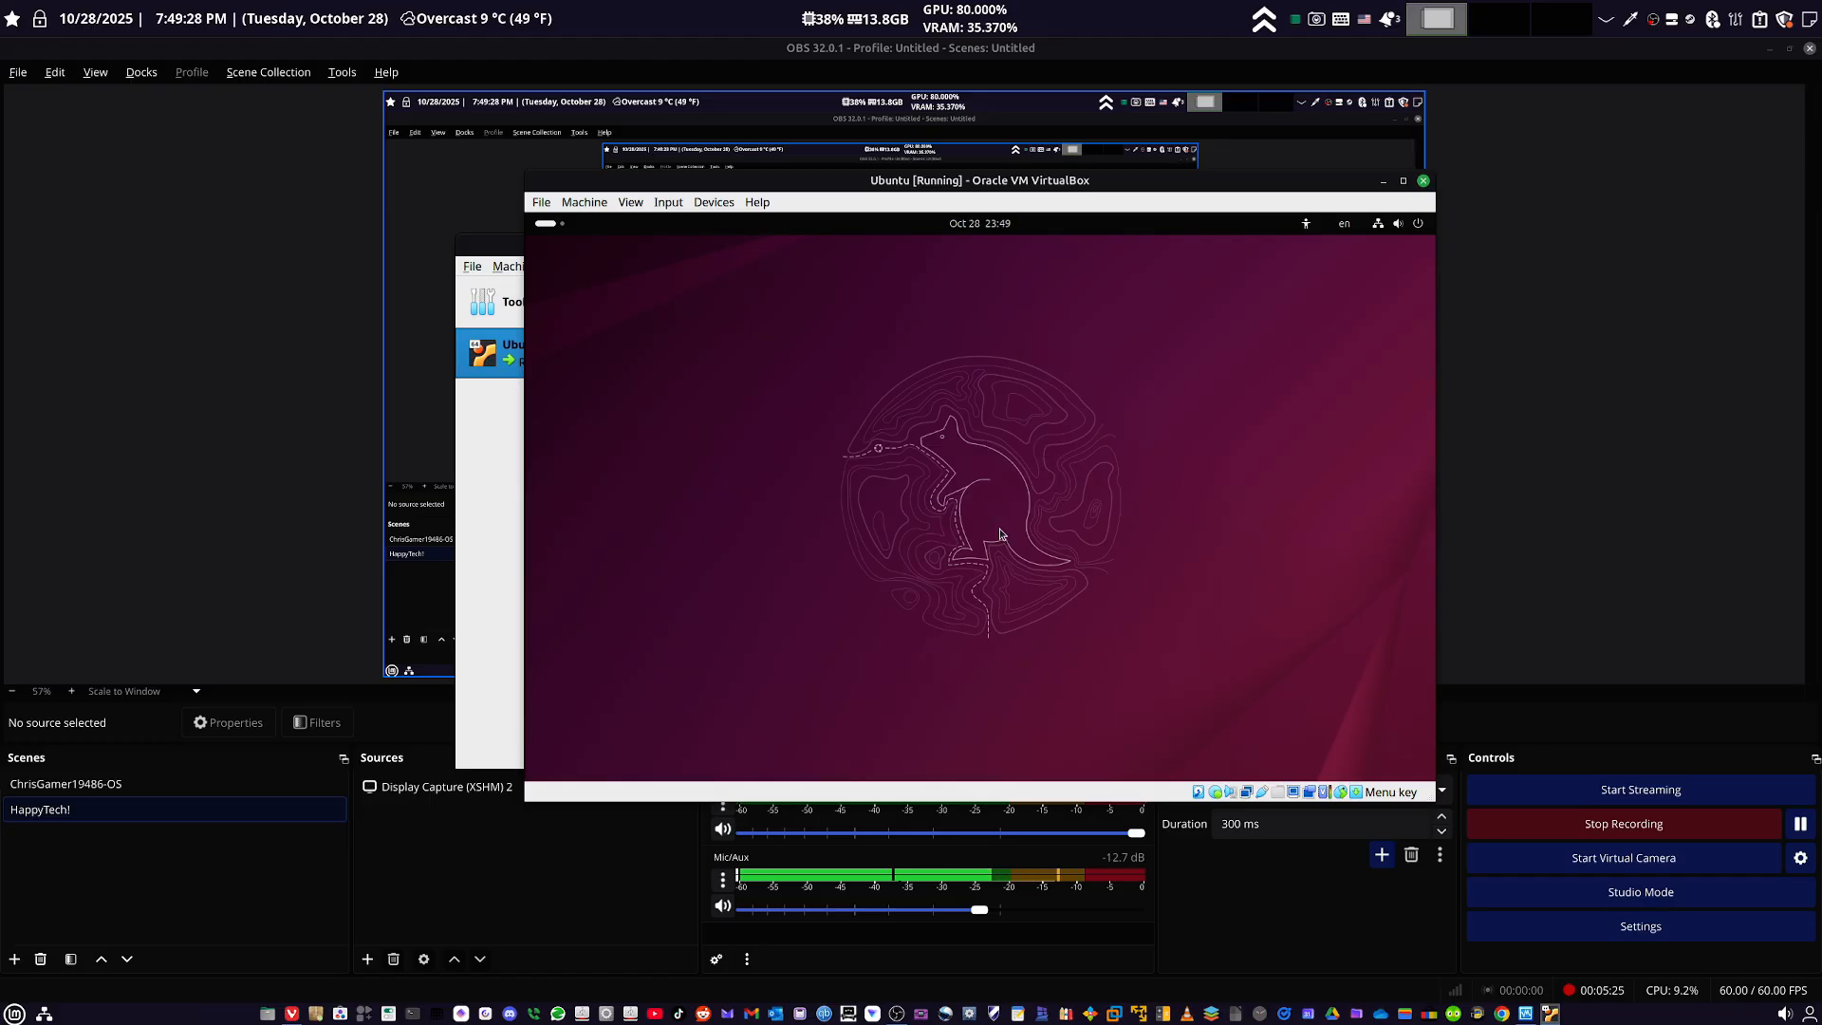
pyautogui.click(1201, 368)
pyautogui.press('super')
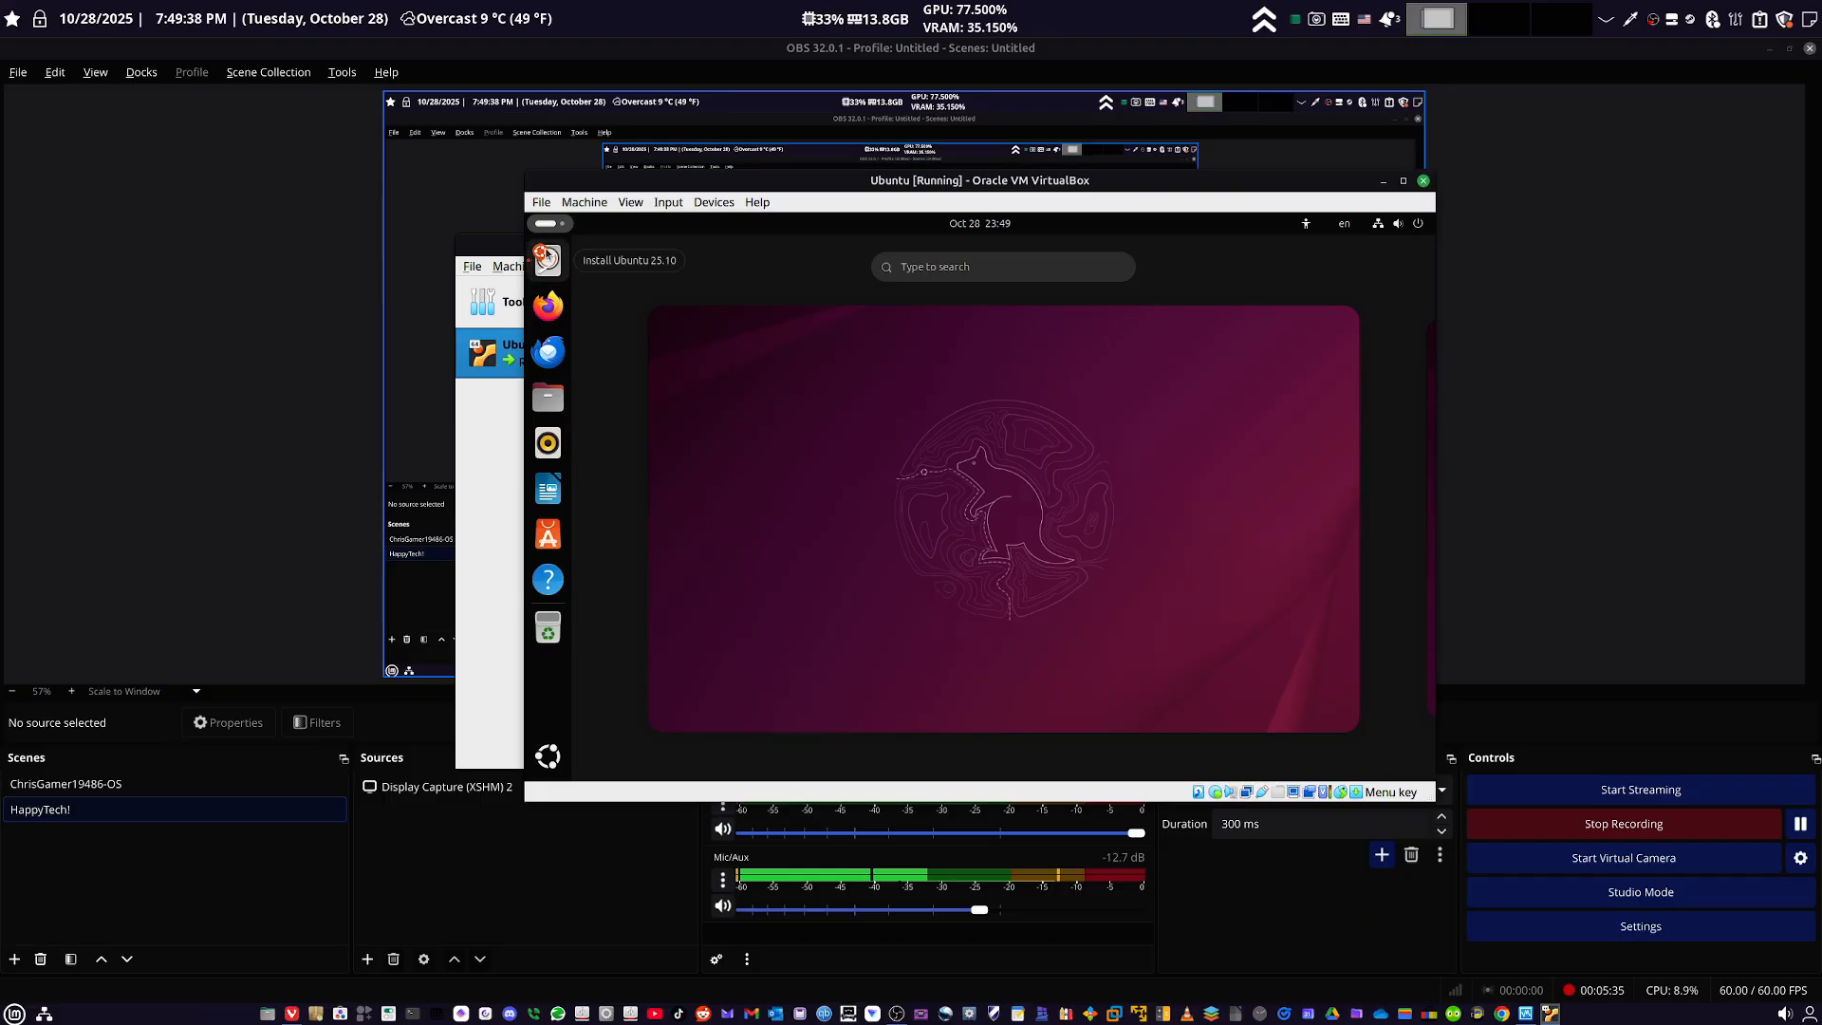
pyautogui.click(547, 256)
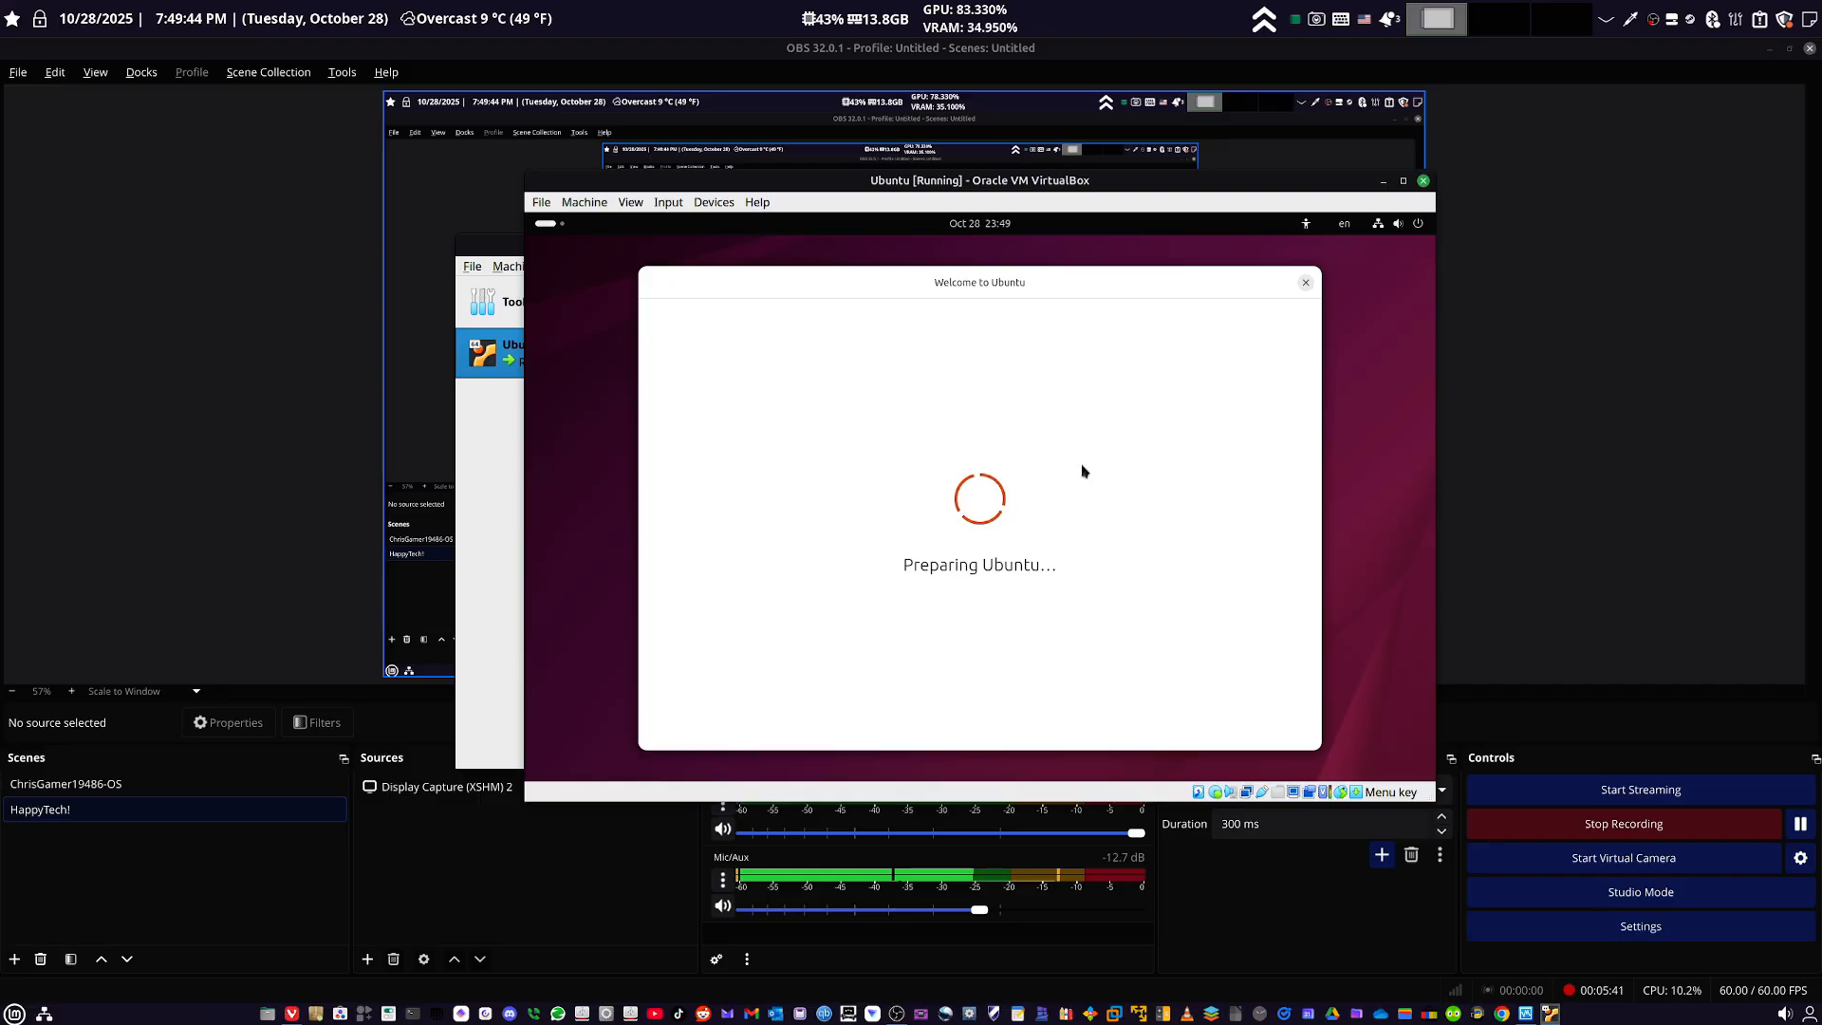
# - Look through both pages of the live session's installed applications and return to the installer window
pyautogui.press('super')
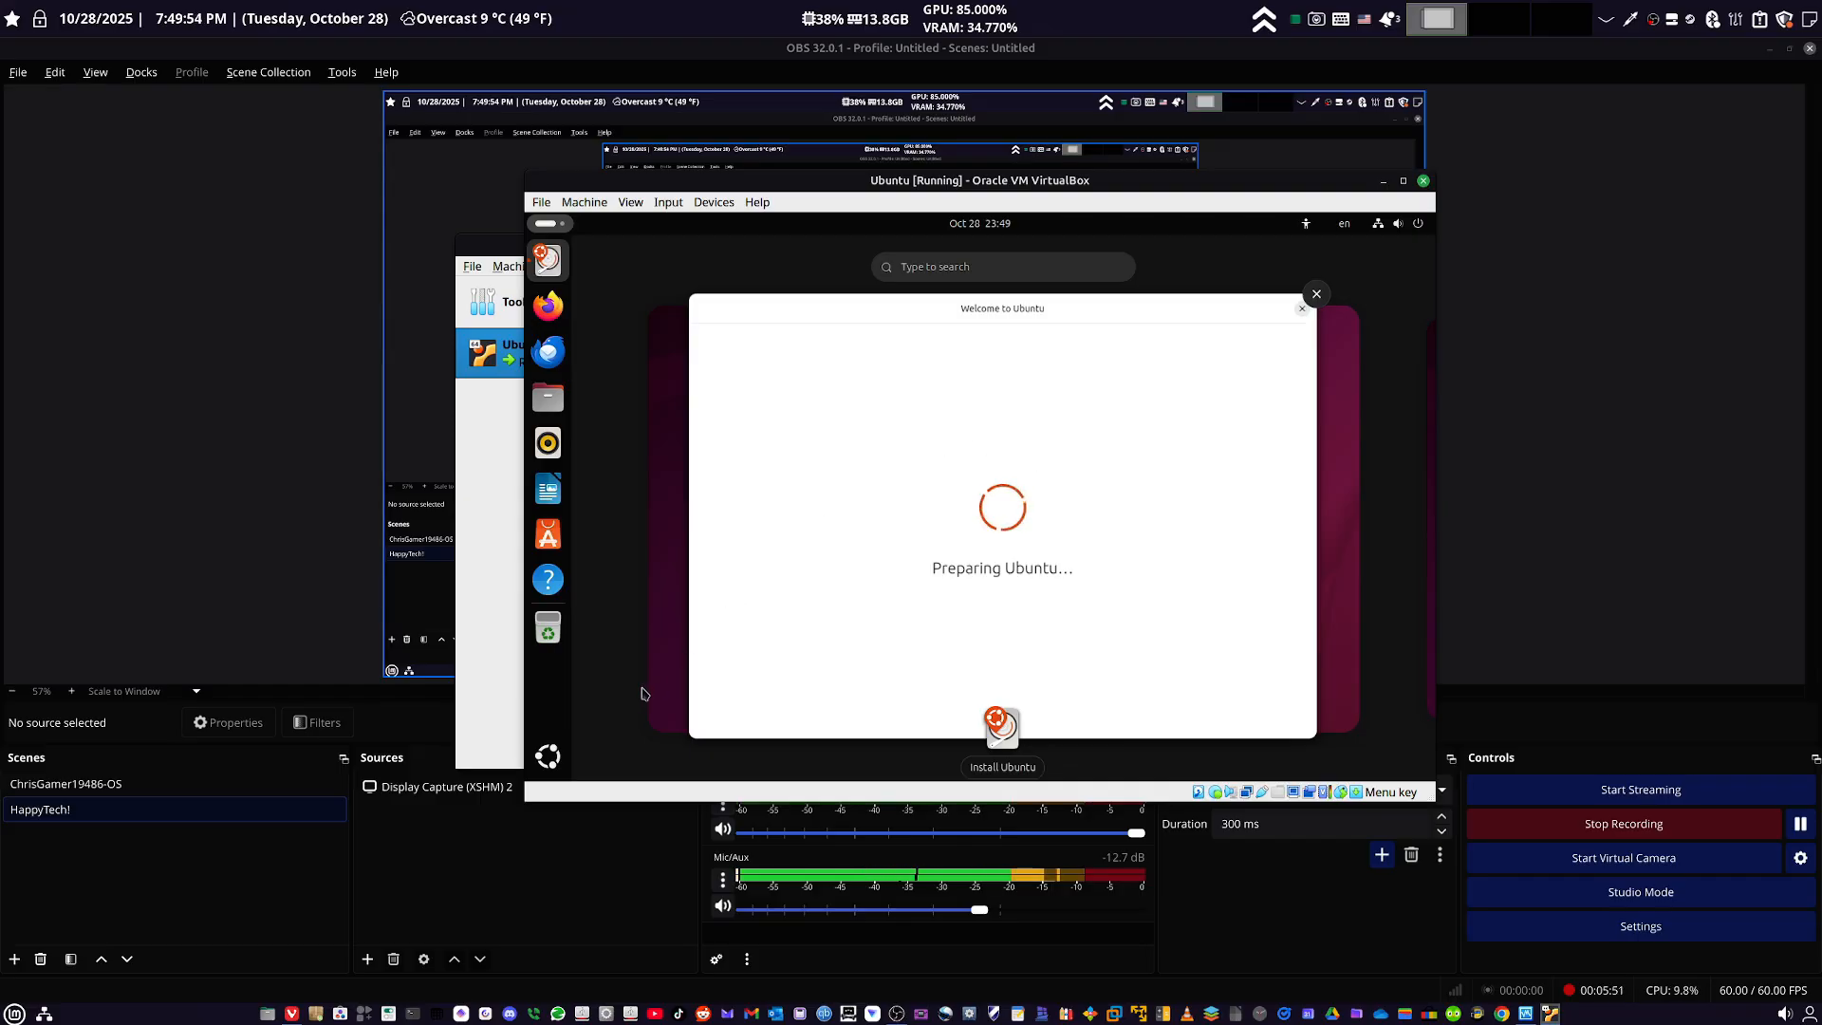
pyautogui.click(532, 769)
pyautogui.click(531, 769)
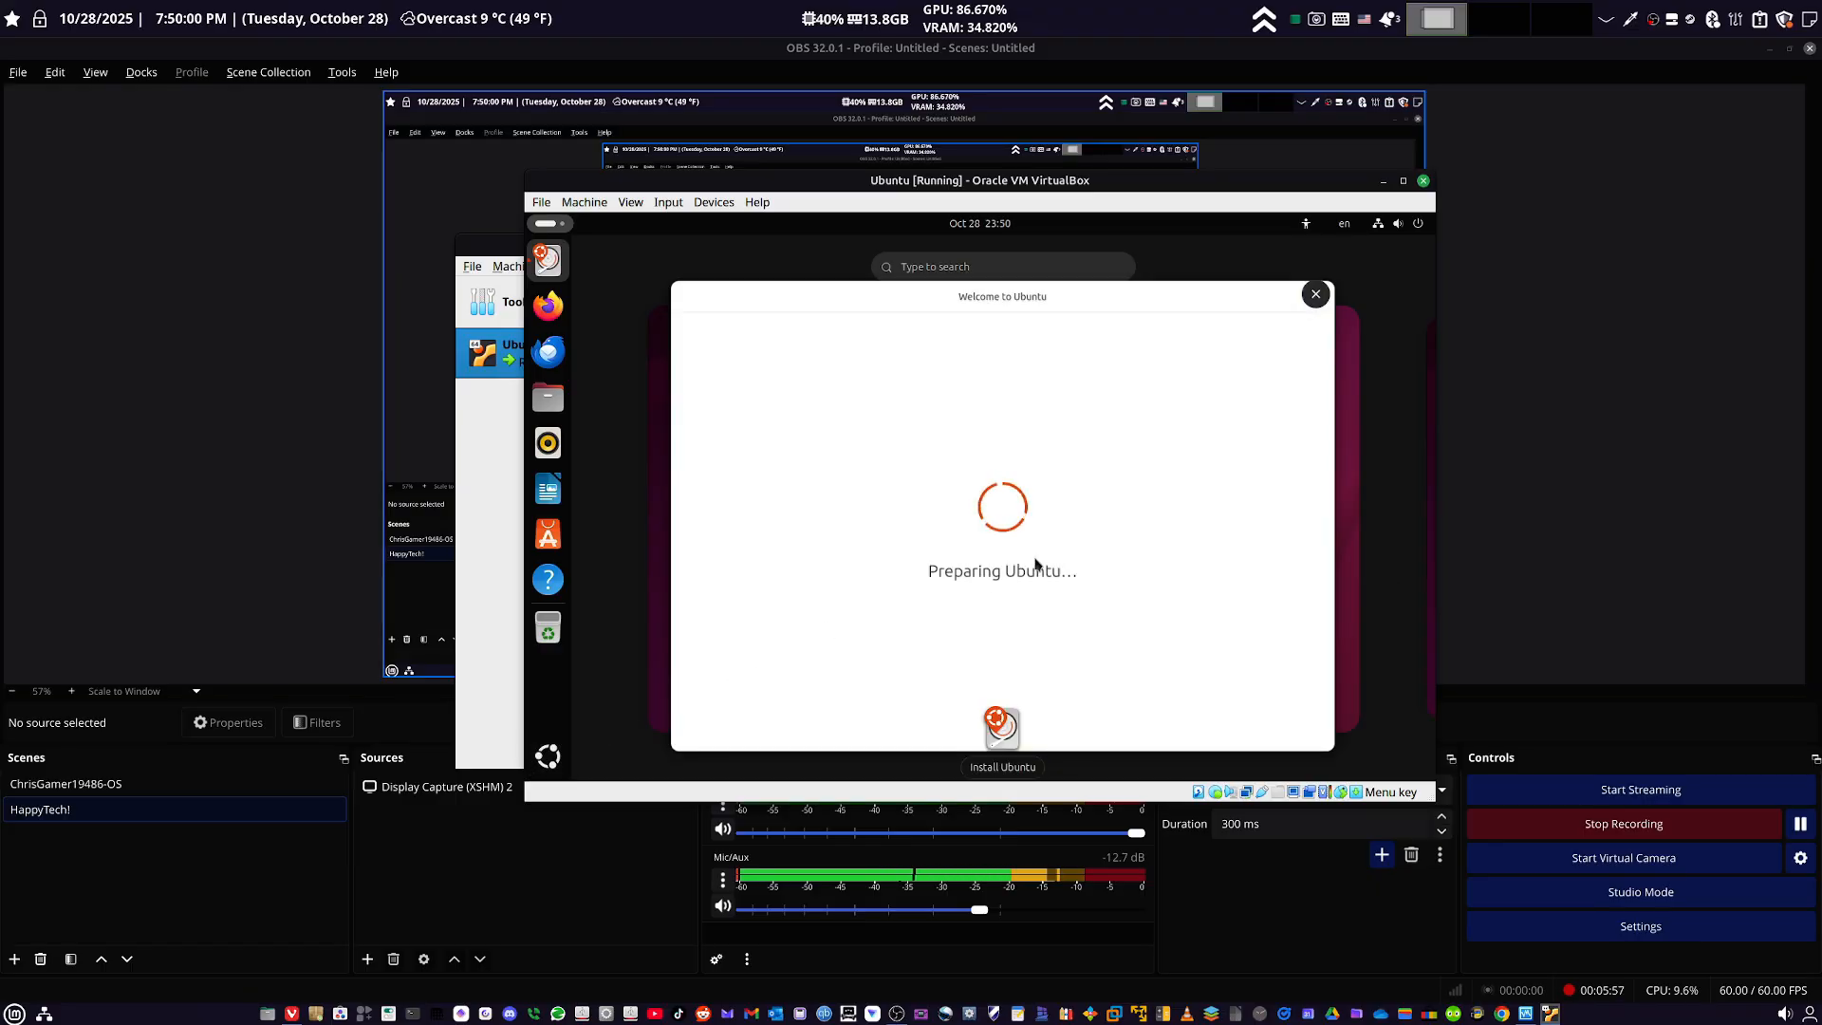
pyautogui.click(546, 757)
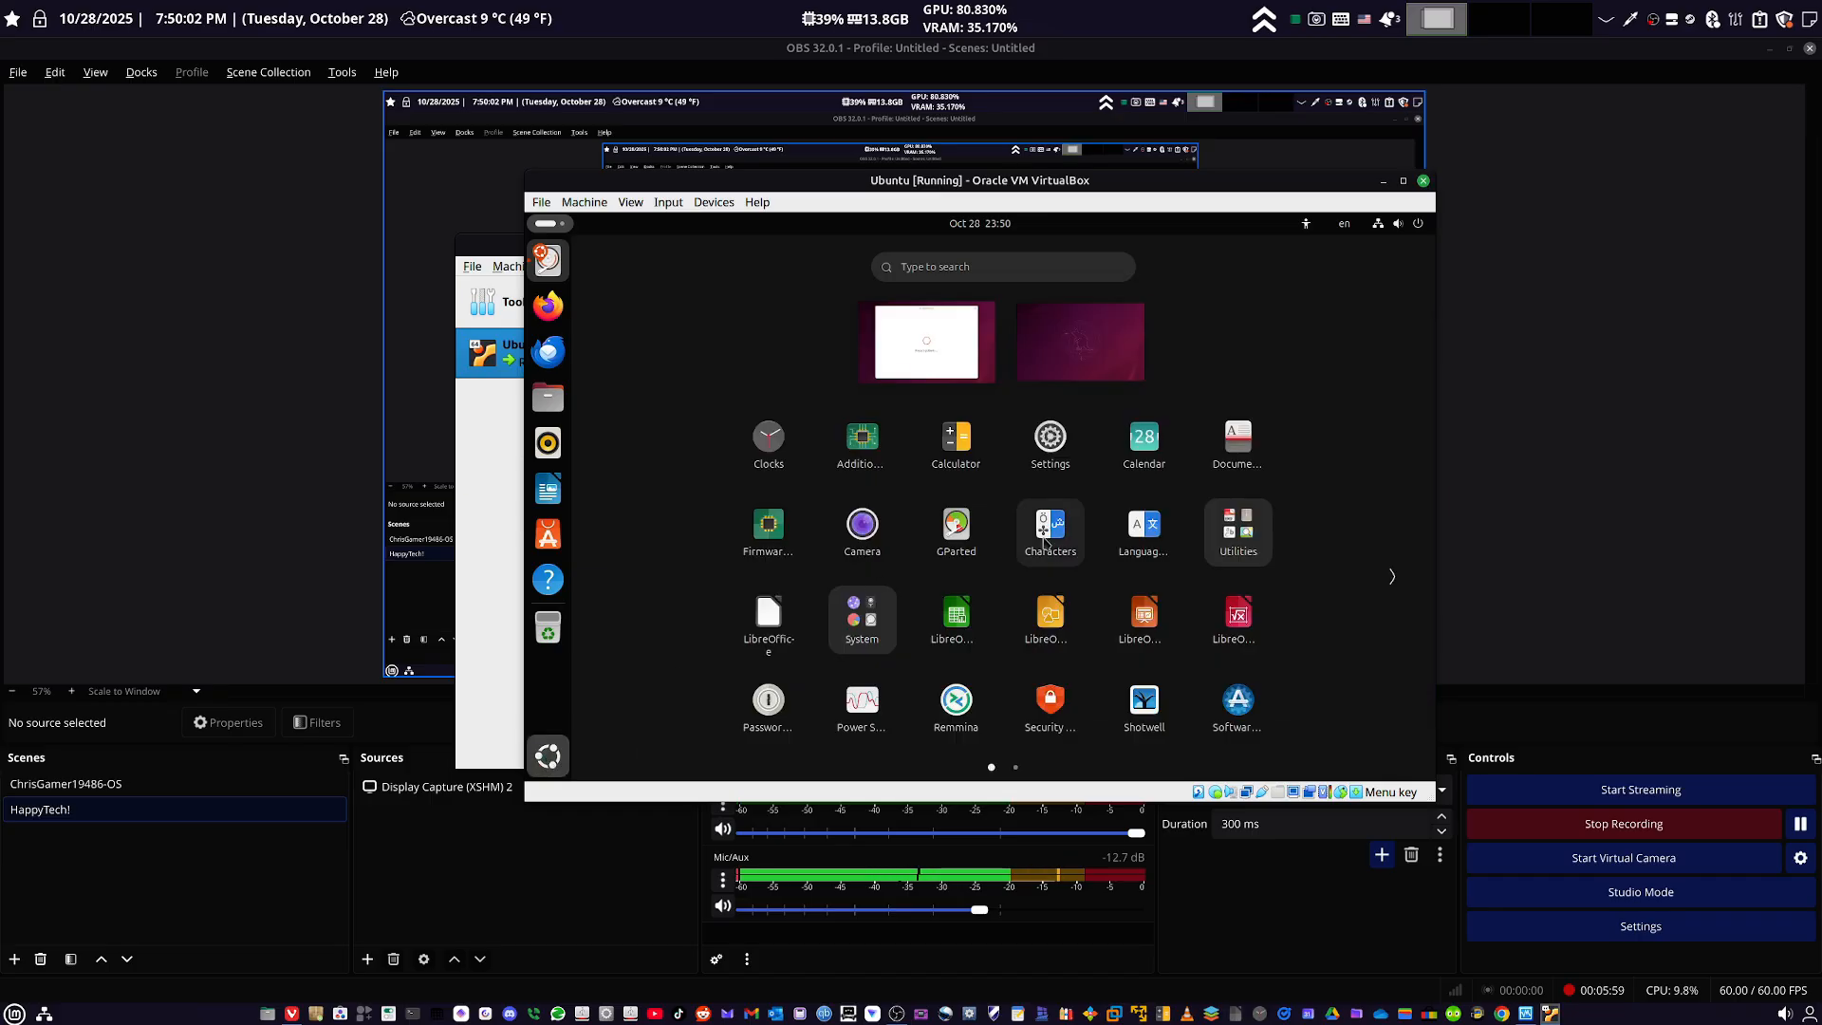
pyautogui.click(1407, 580)
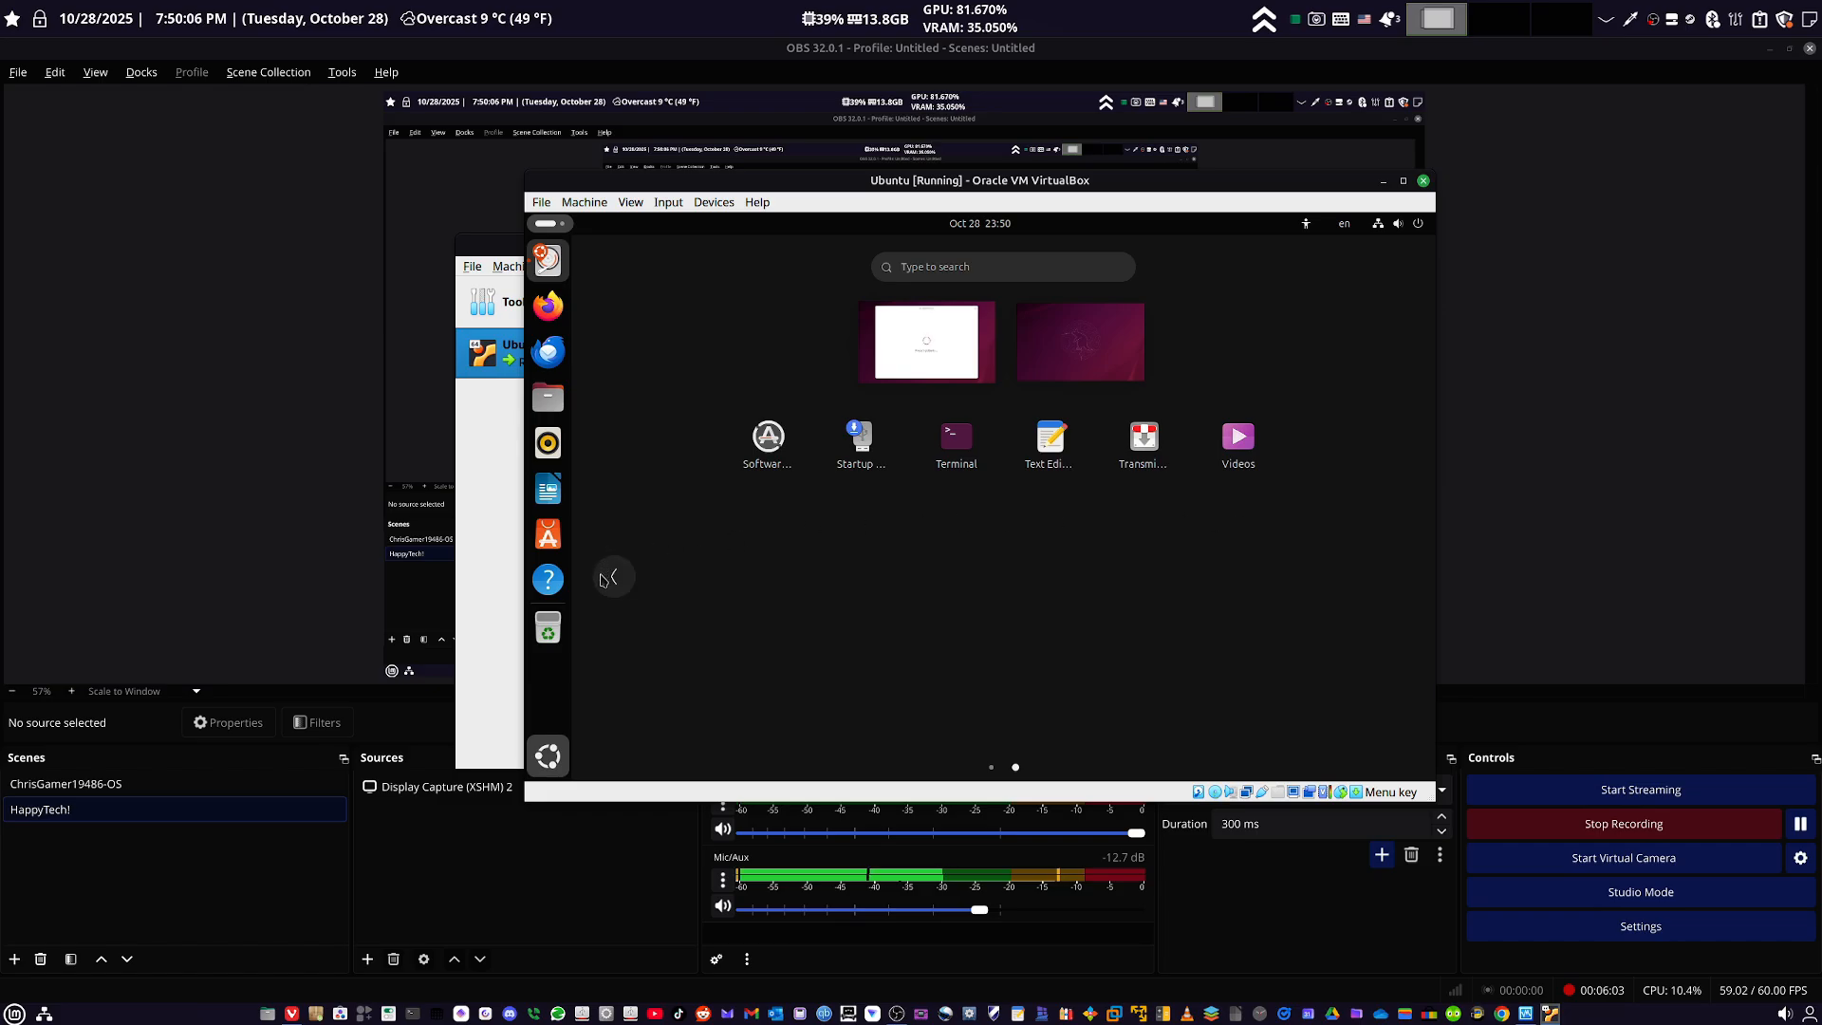
pyautogui.click(608, 576)
pyautogui.click(547, 757)
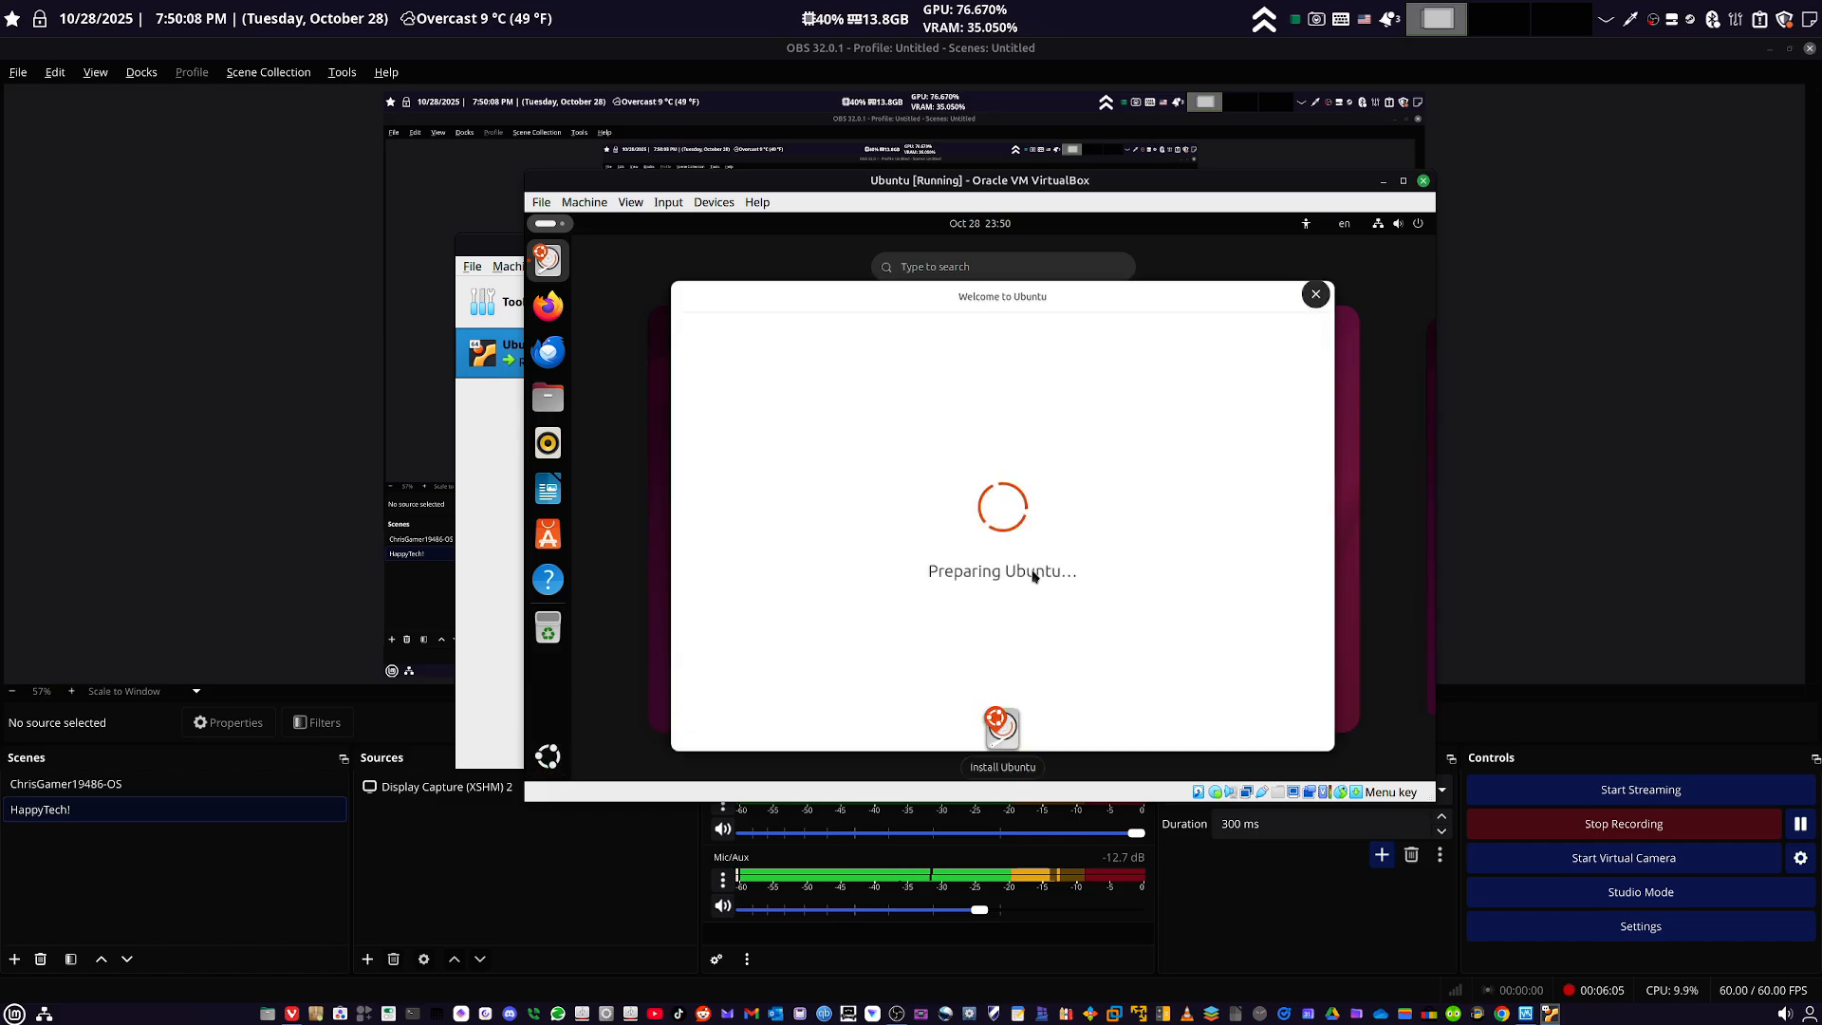
pyautogui.click(1032, 577)
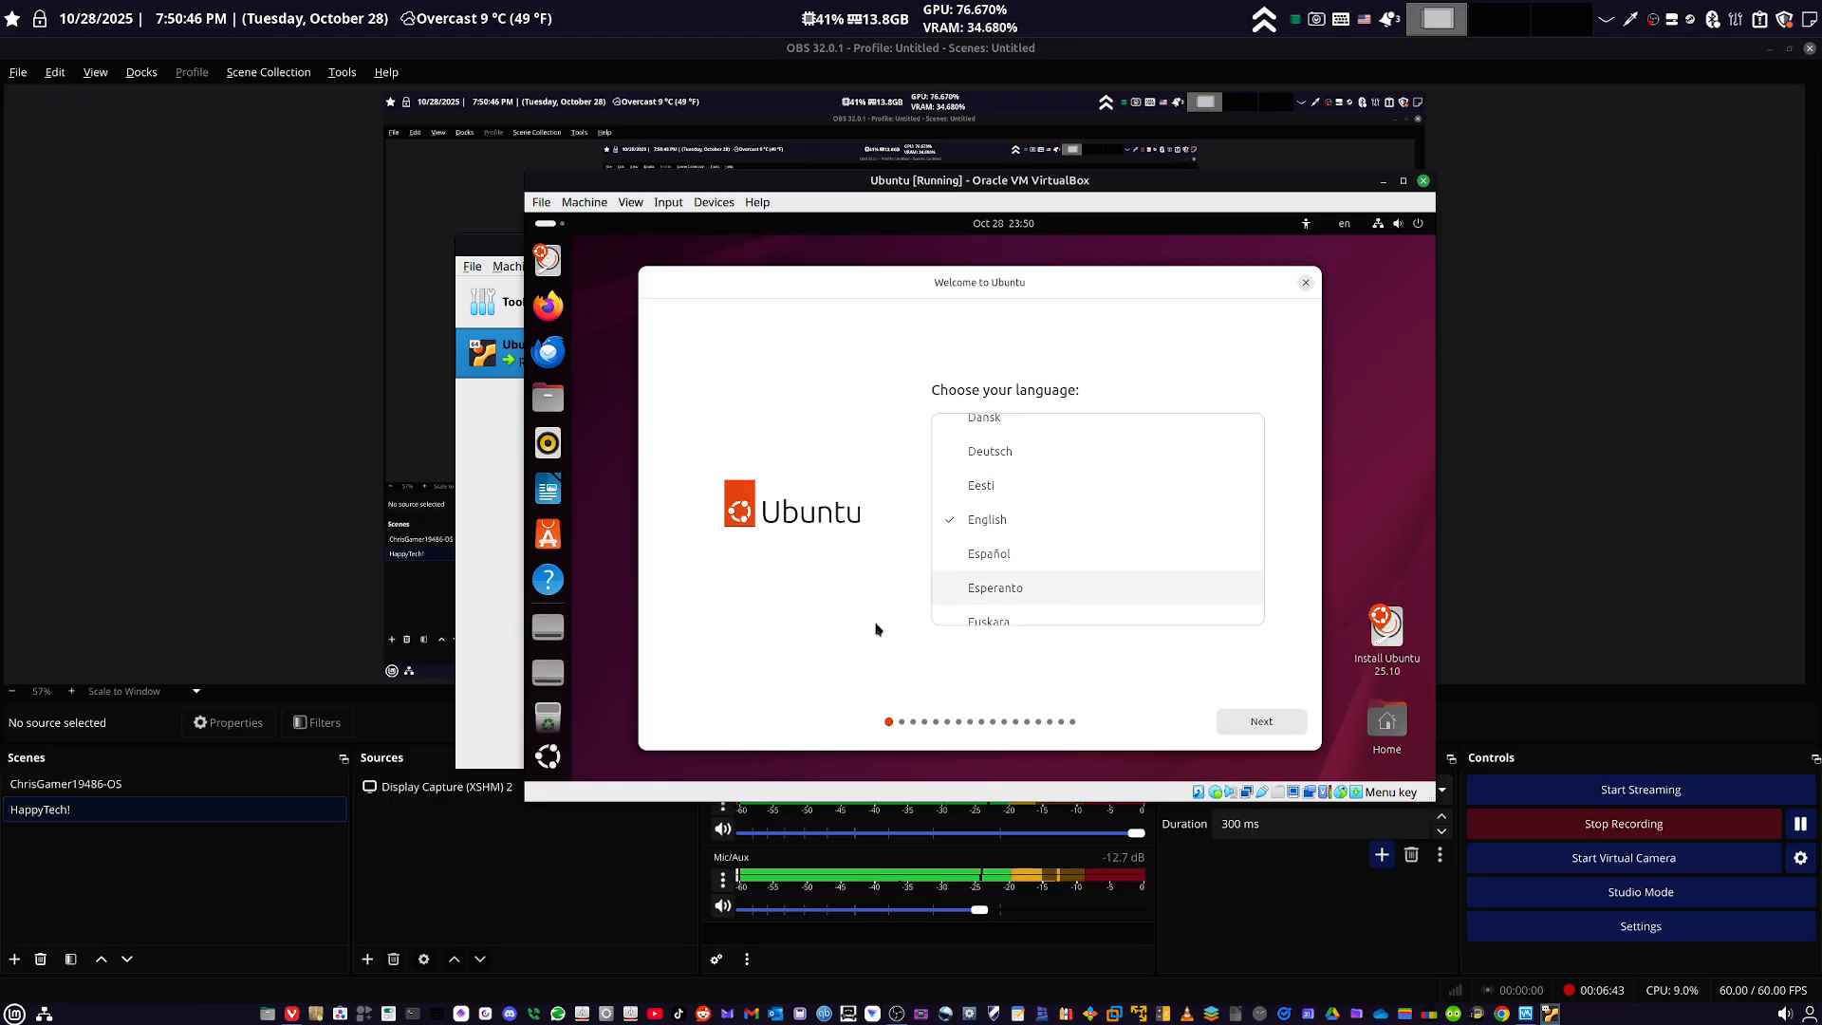
# - Continue the installer with English, default accessibility, the English (US) keyboard layout, the wired connection and interactive installation
pyautogui.click(1255, 726)
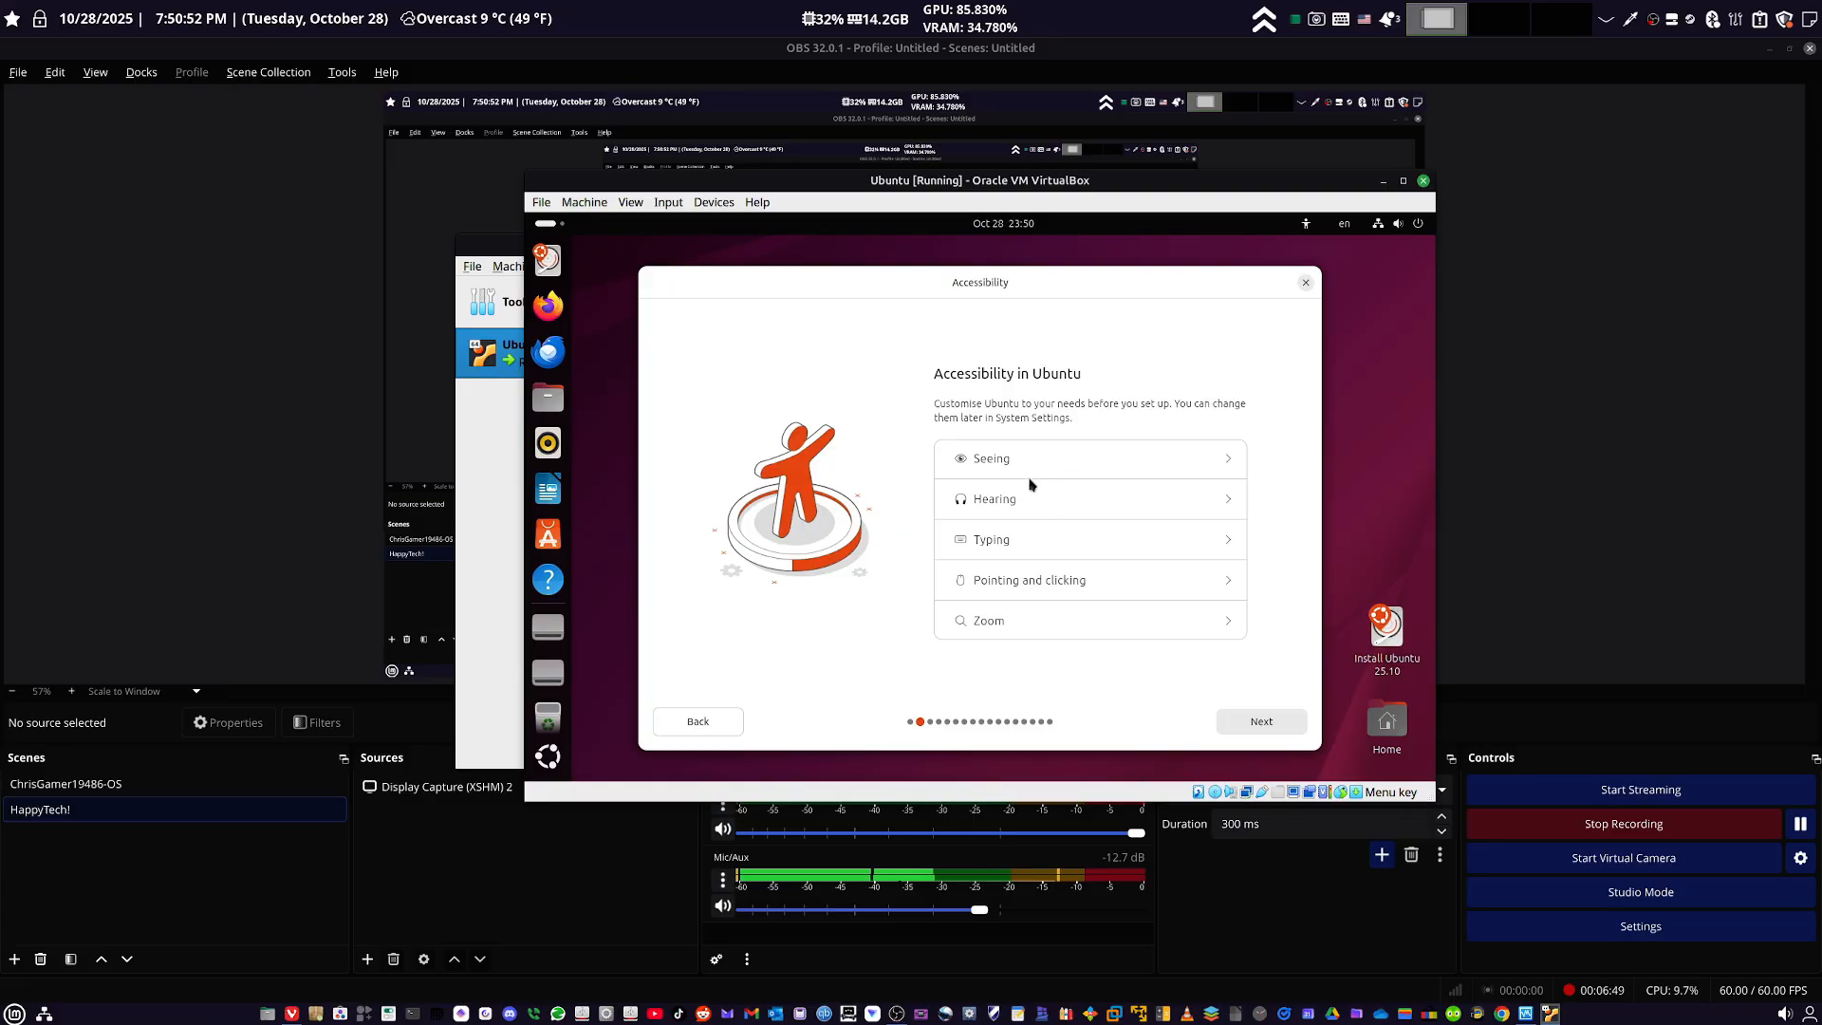
pyautogui.click(1258, 723)
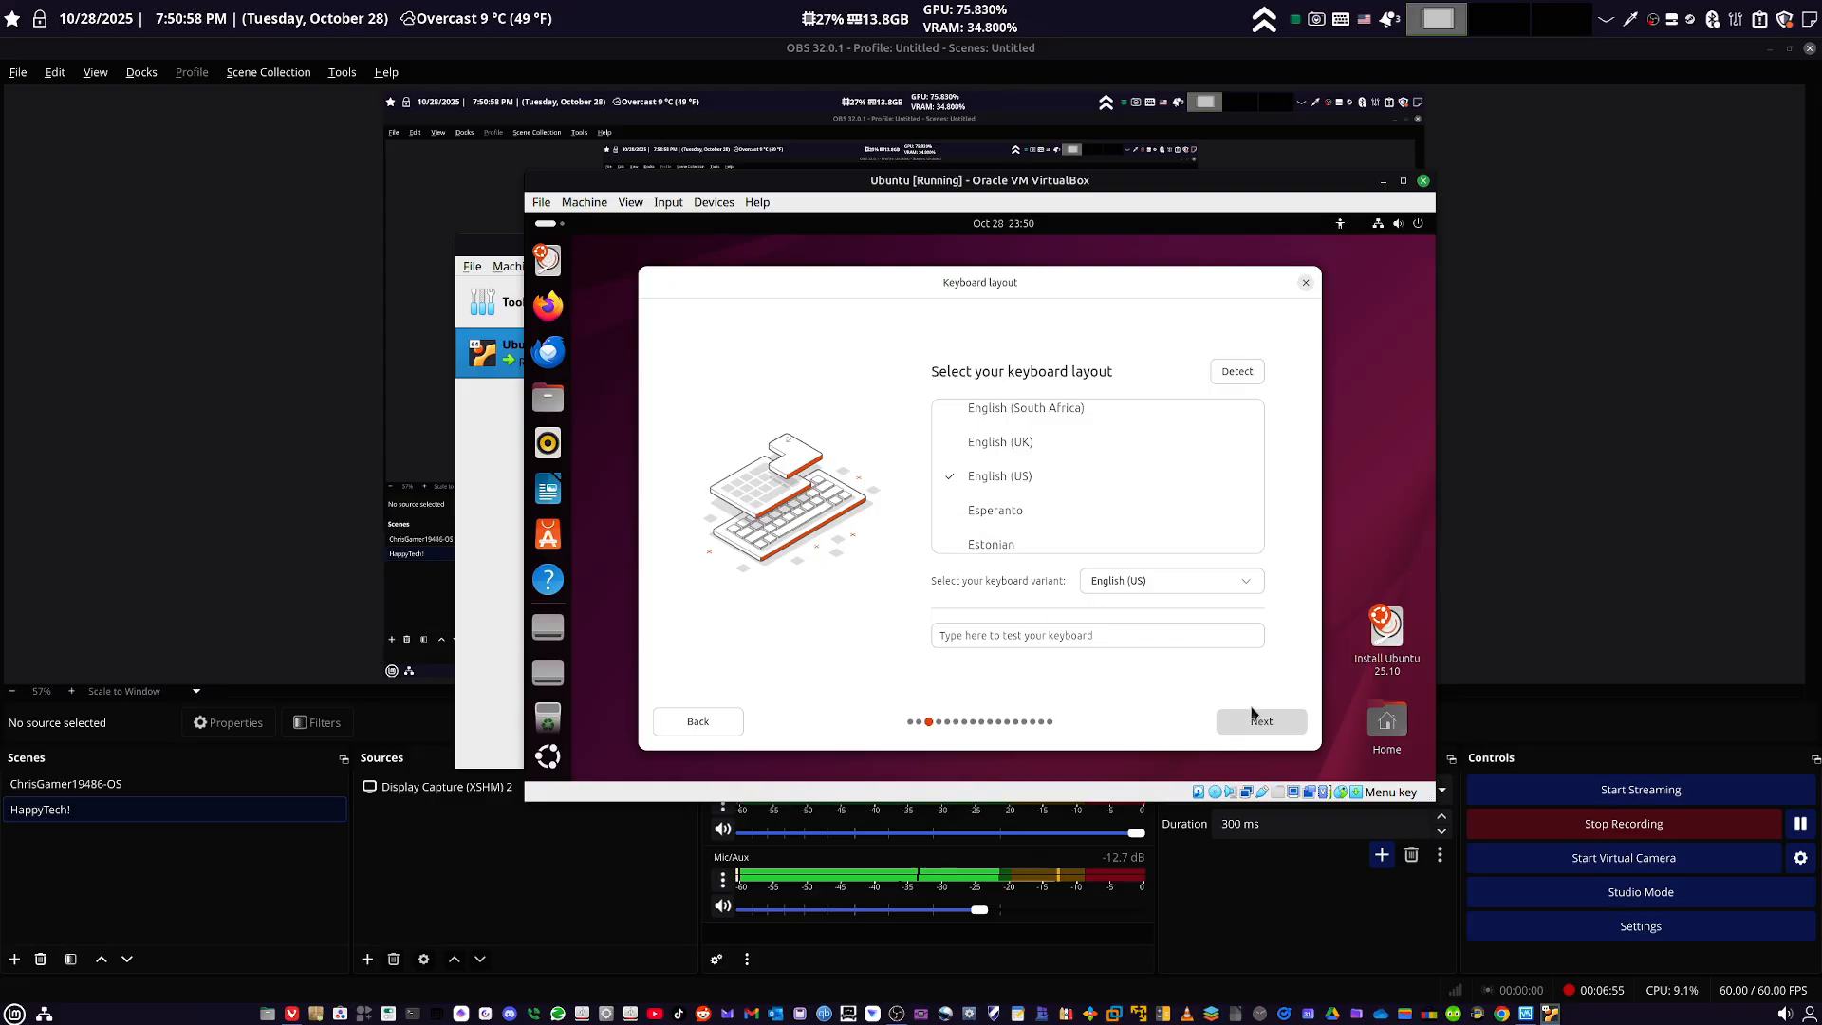
pyautogui.click(1270, 729)
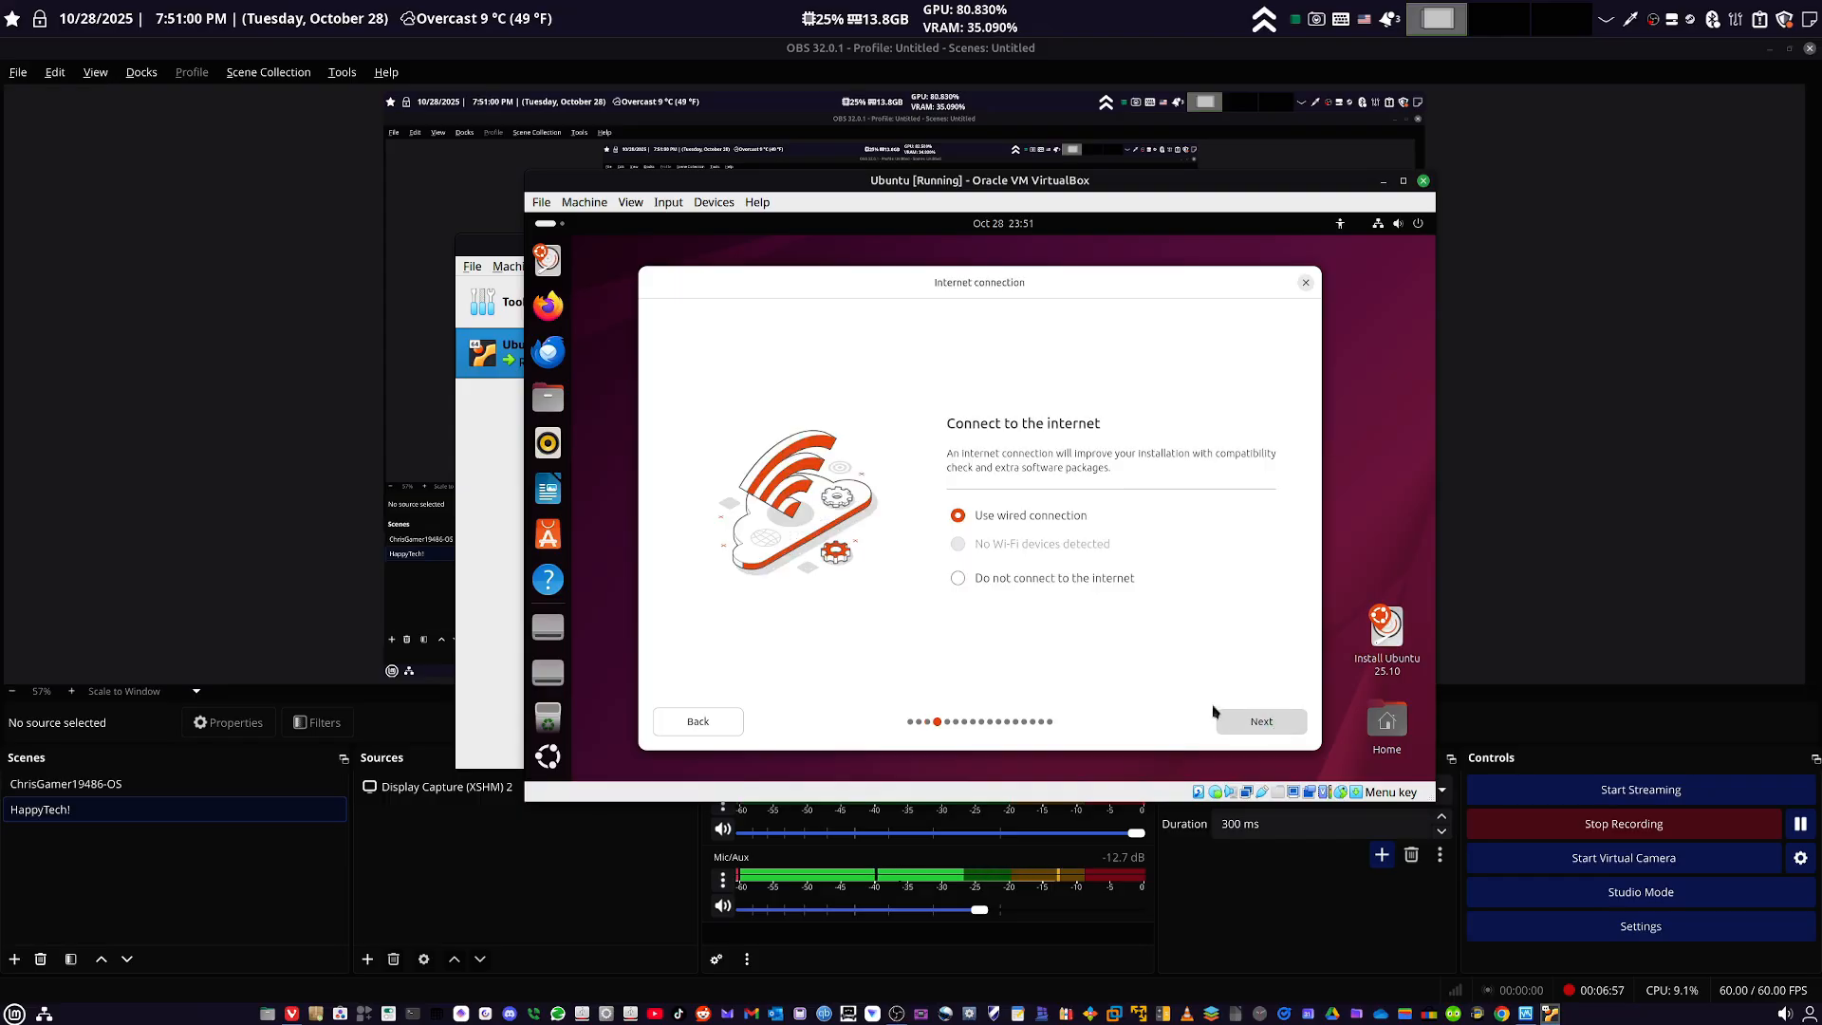
pyautogui.click(1273, 726)
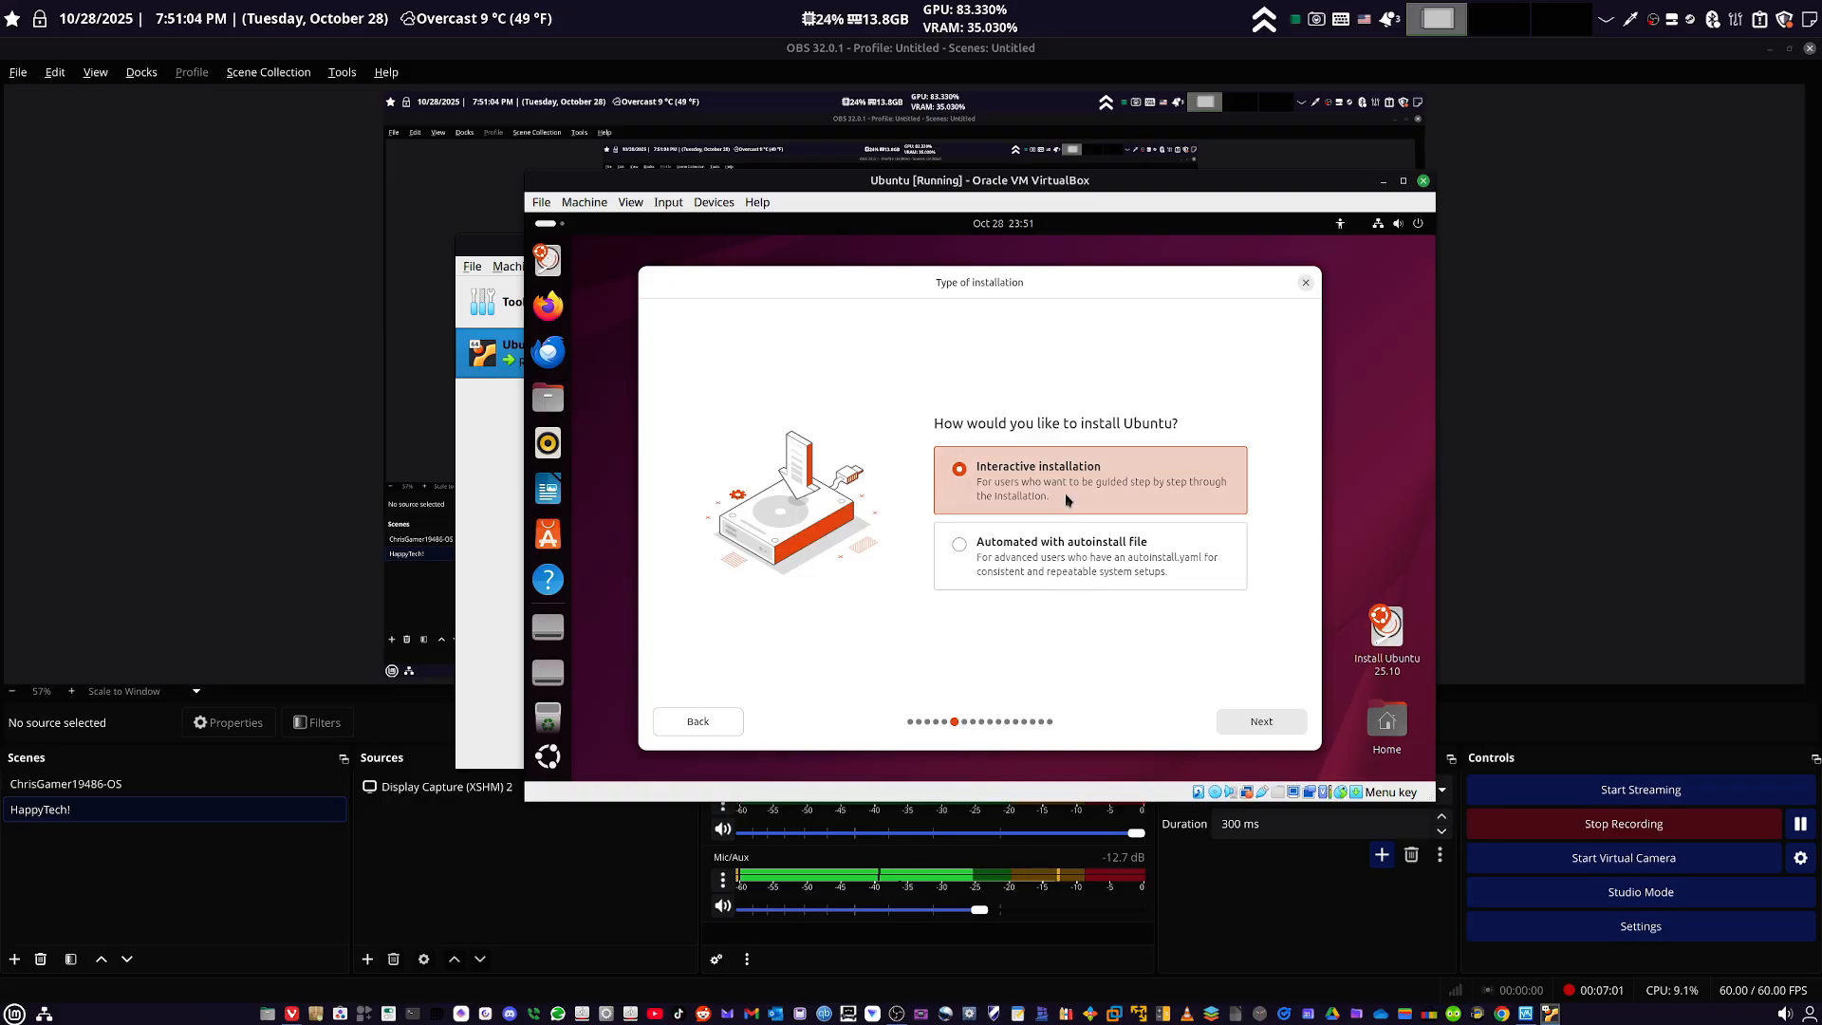
pyautogui.click(1250, 729)
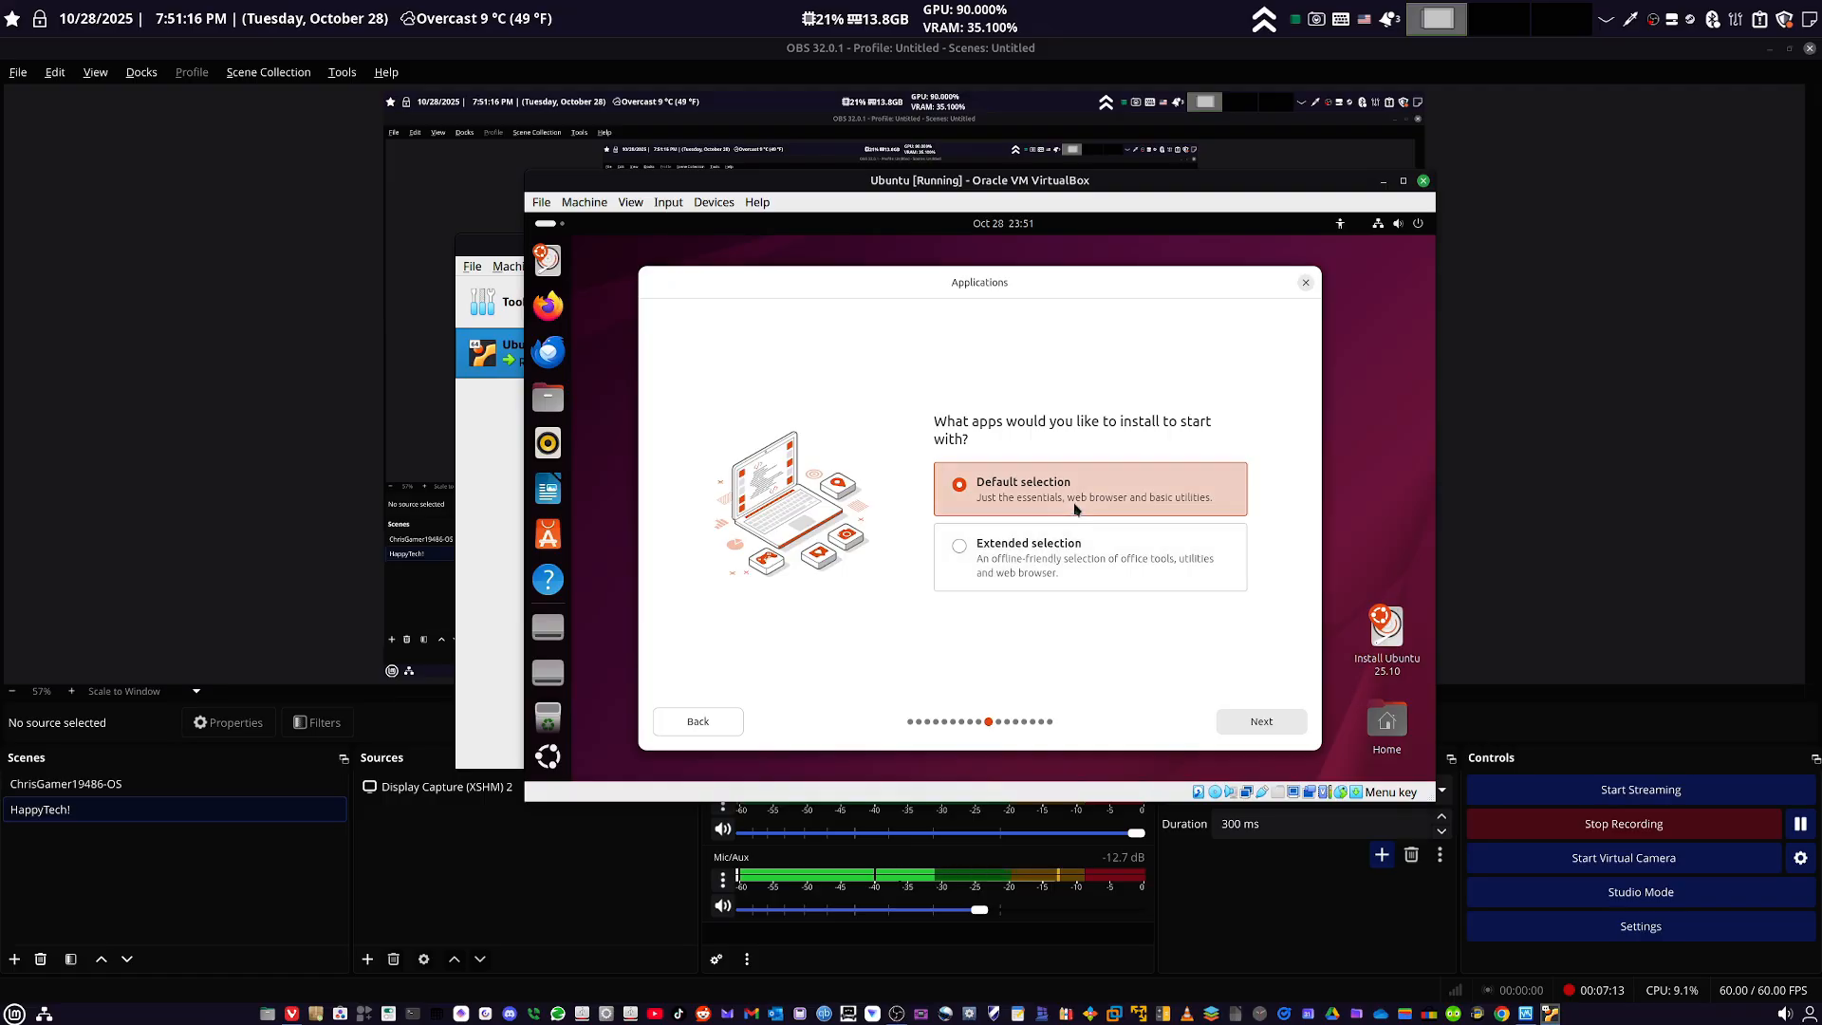
# - Accept the default app selection without proprietary software, and choose to erase the disk and install Ubuntu with no encryption
pyautogui.click(1262, 724)
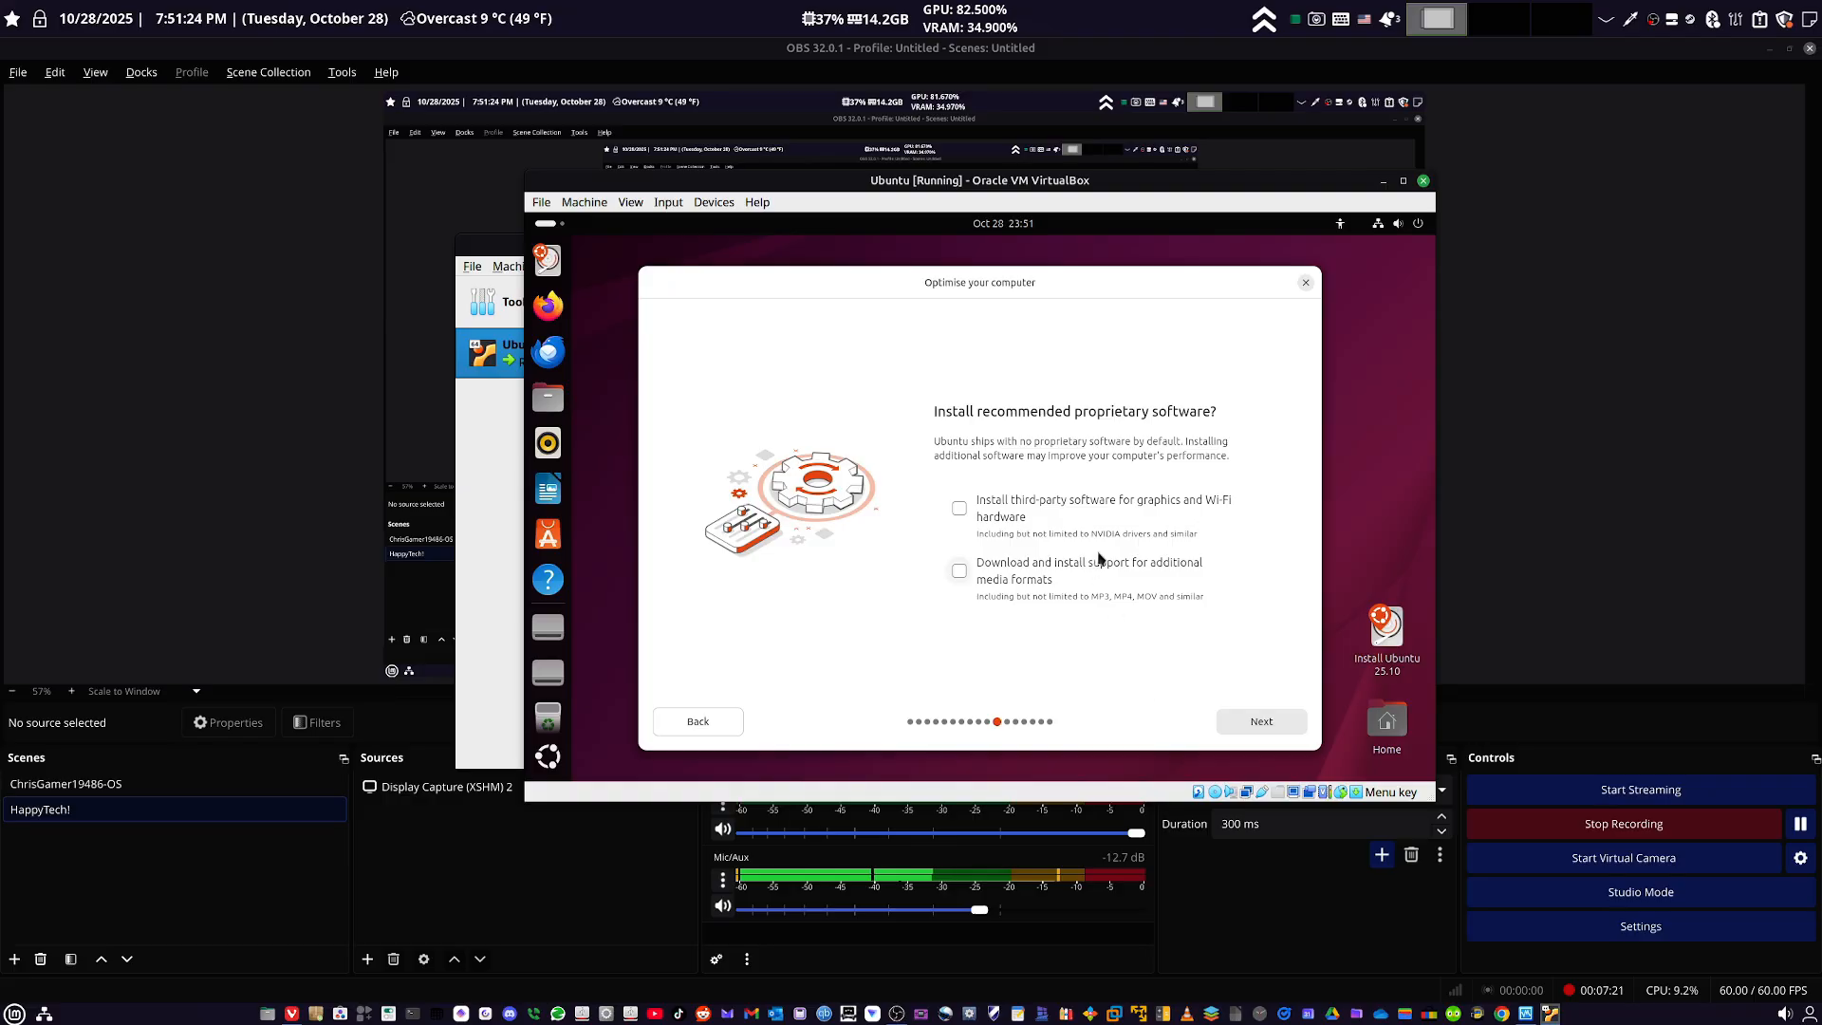
pyautogui.click(1264, 725)
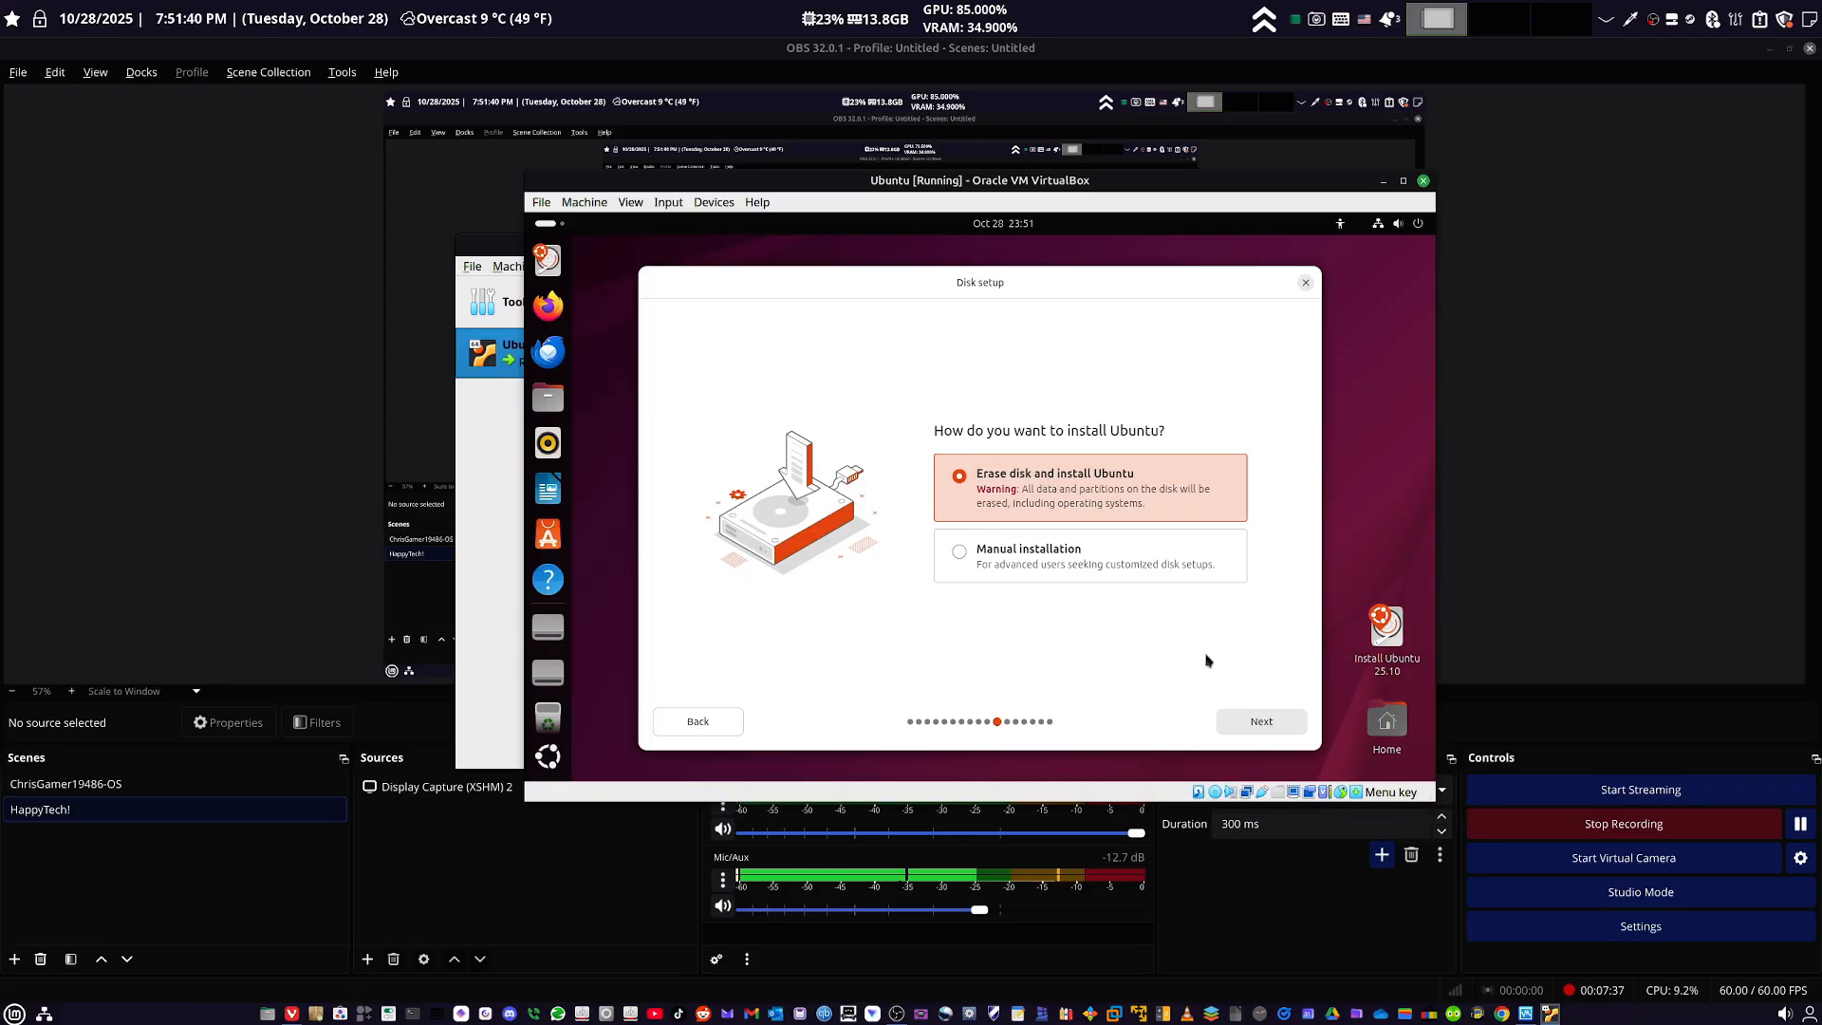
pyautogui.click(1257, 719)
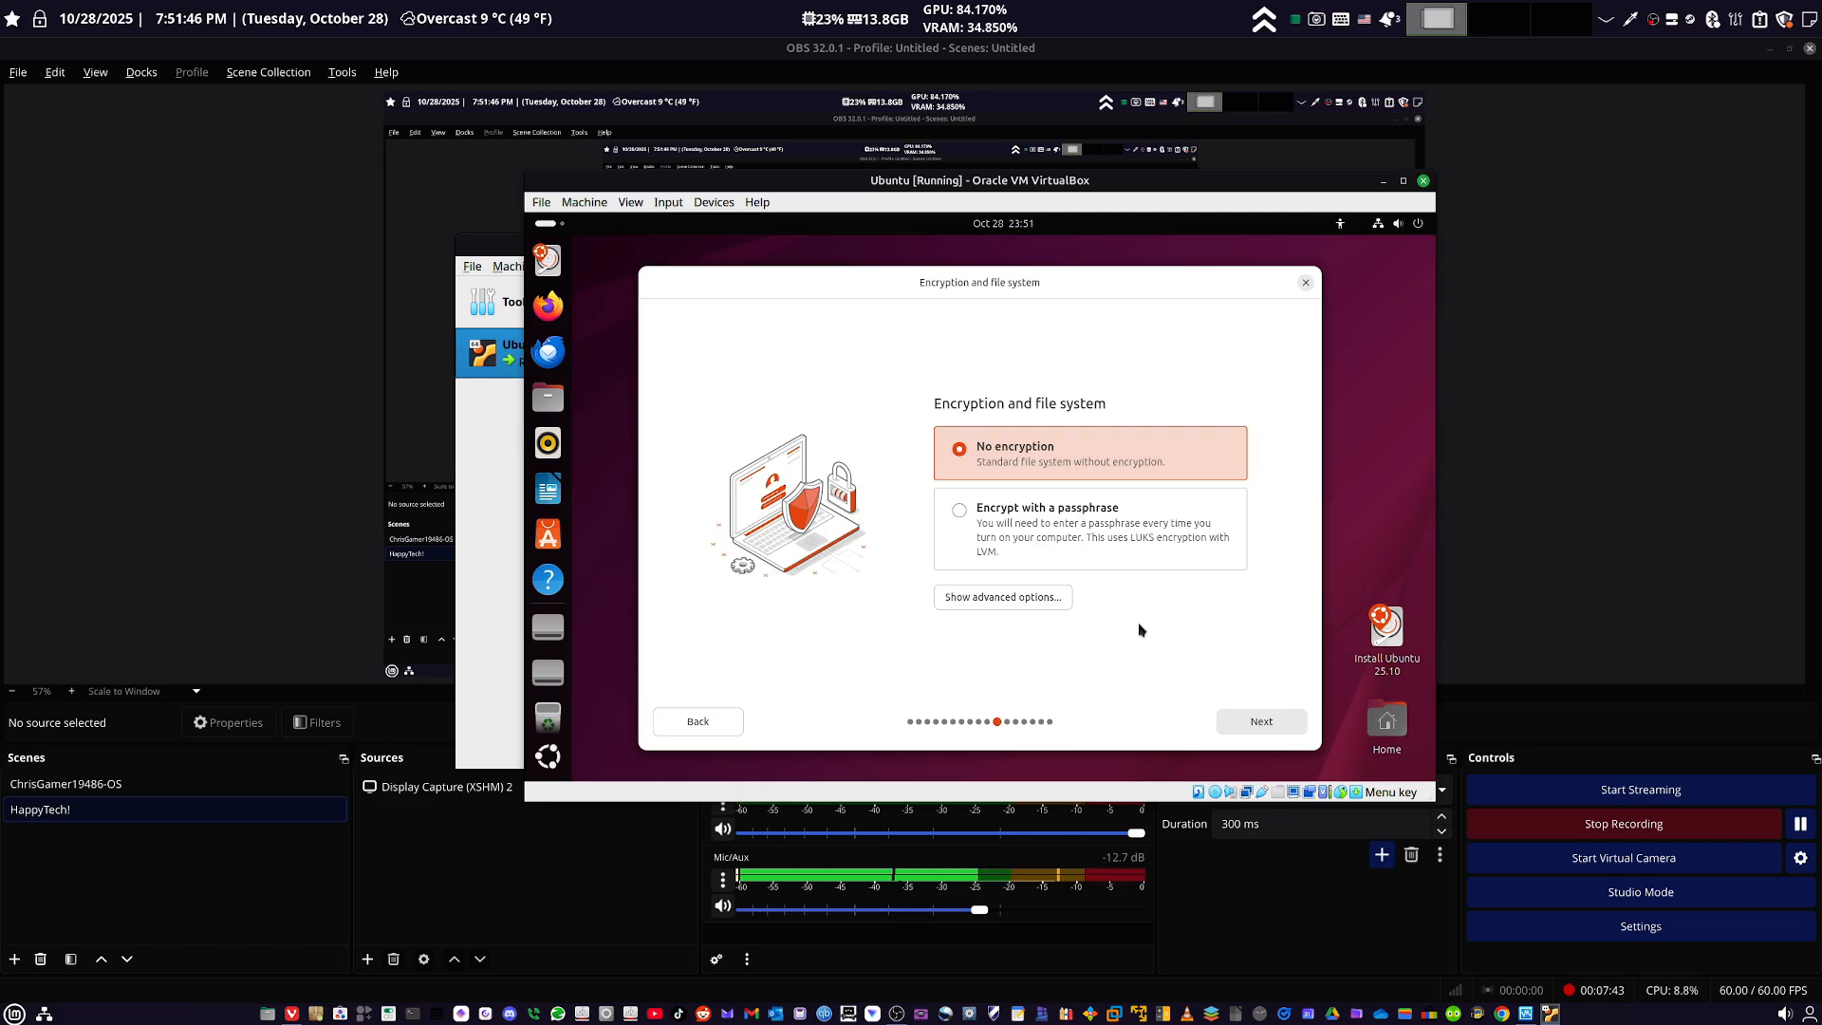
pyautogui.click(1262, 729)
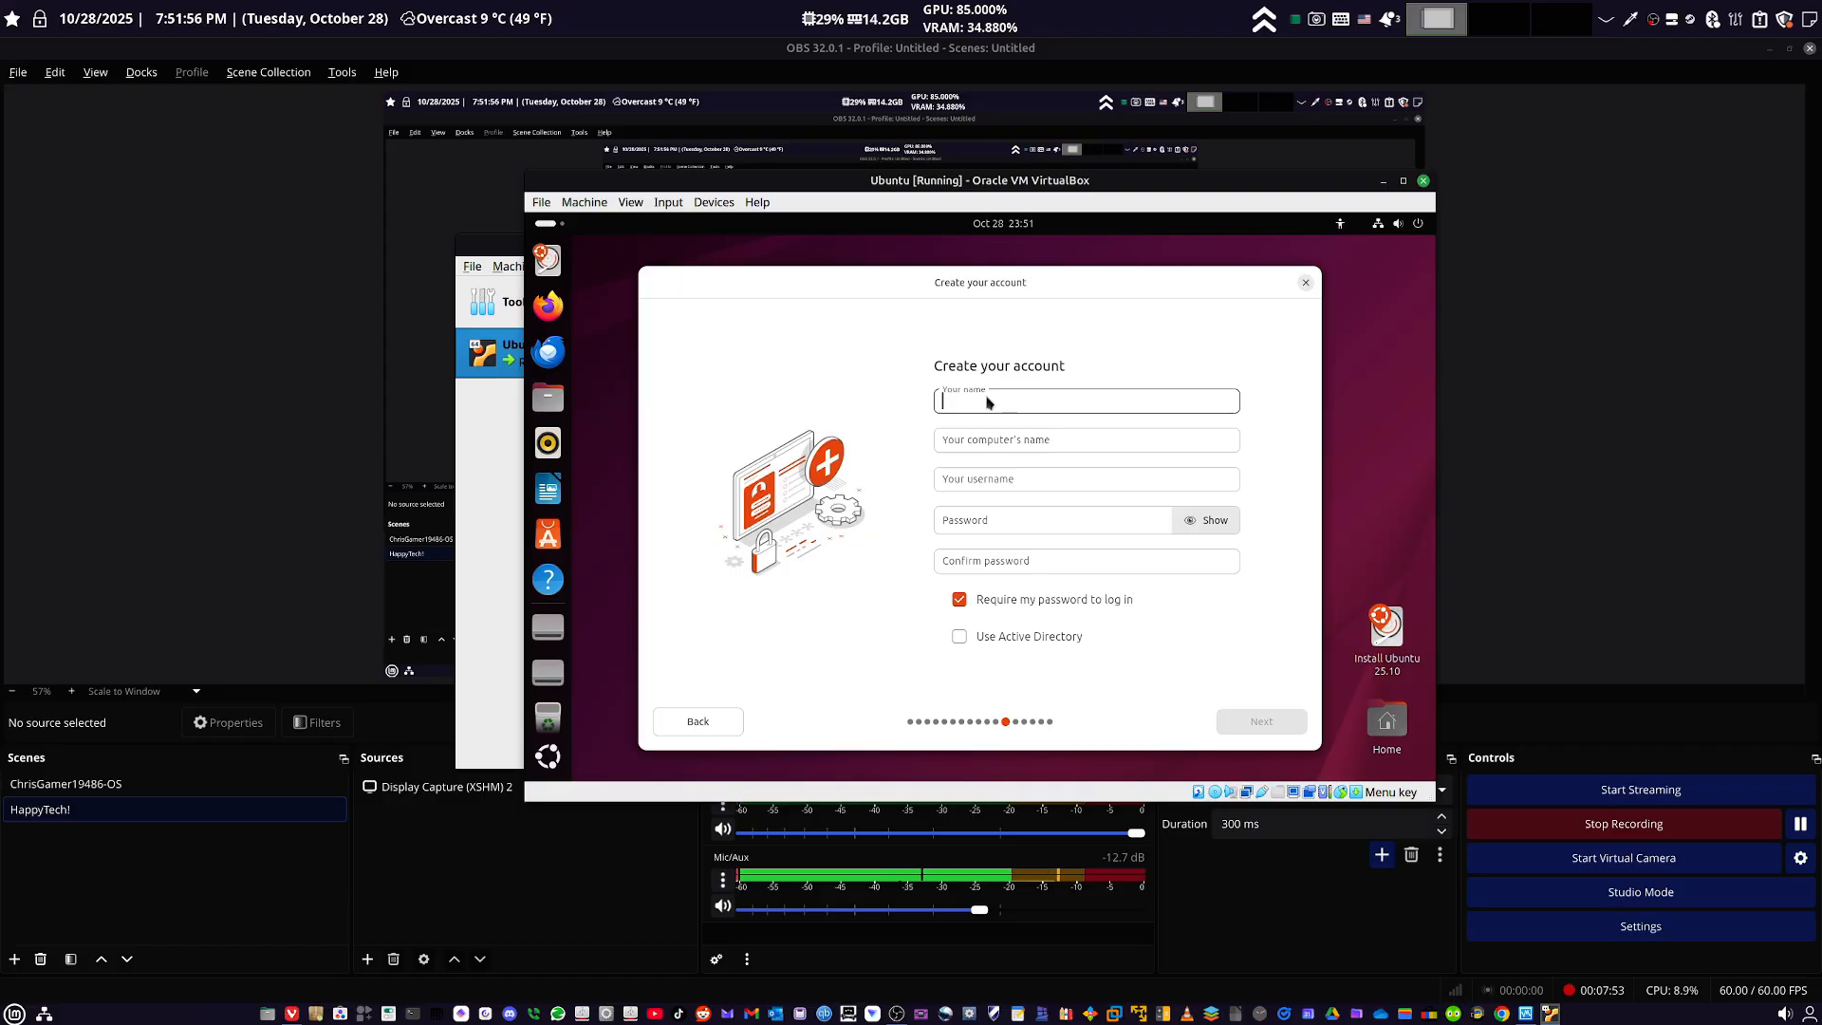
# - Create the account with the name "happy", enter and confirm the account password, and require the password to log in
pyautogui.write('happ')
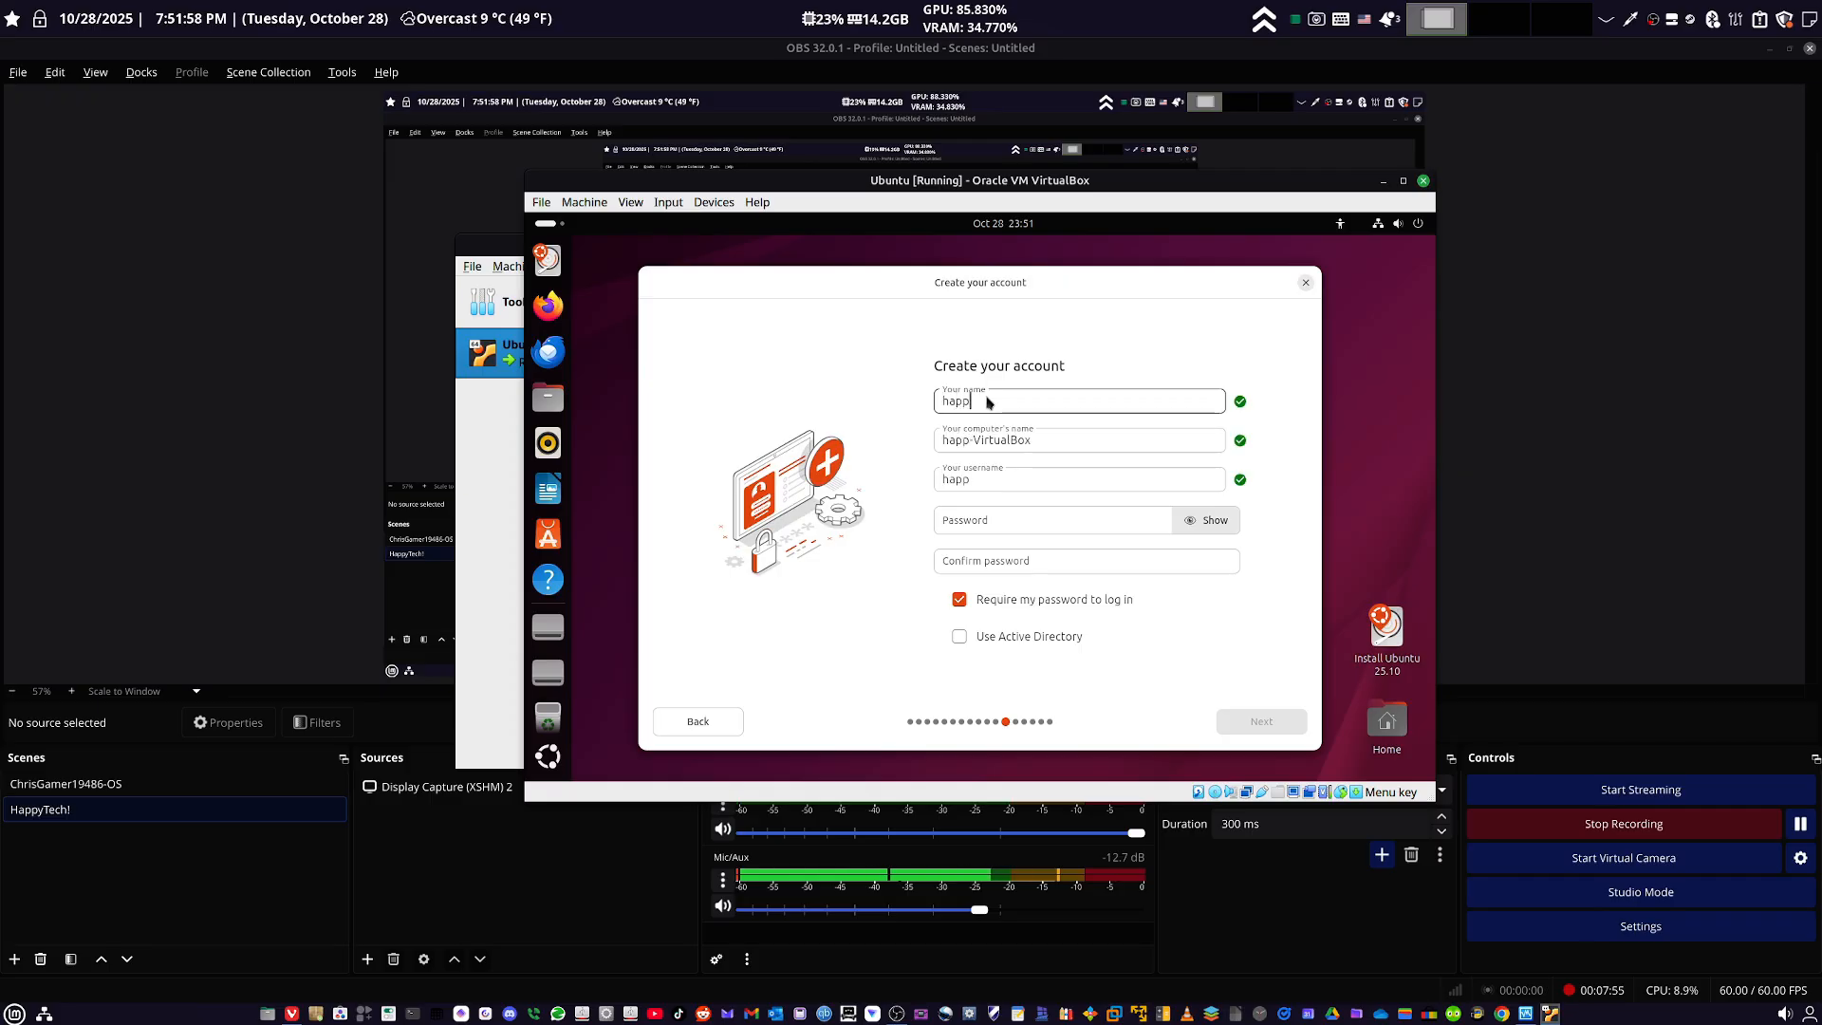
pyautogui.write('y')
pyautogui.click(978, 528)
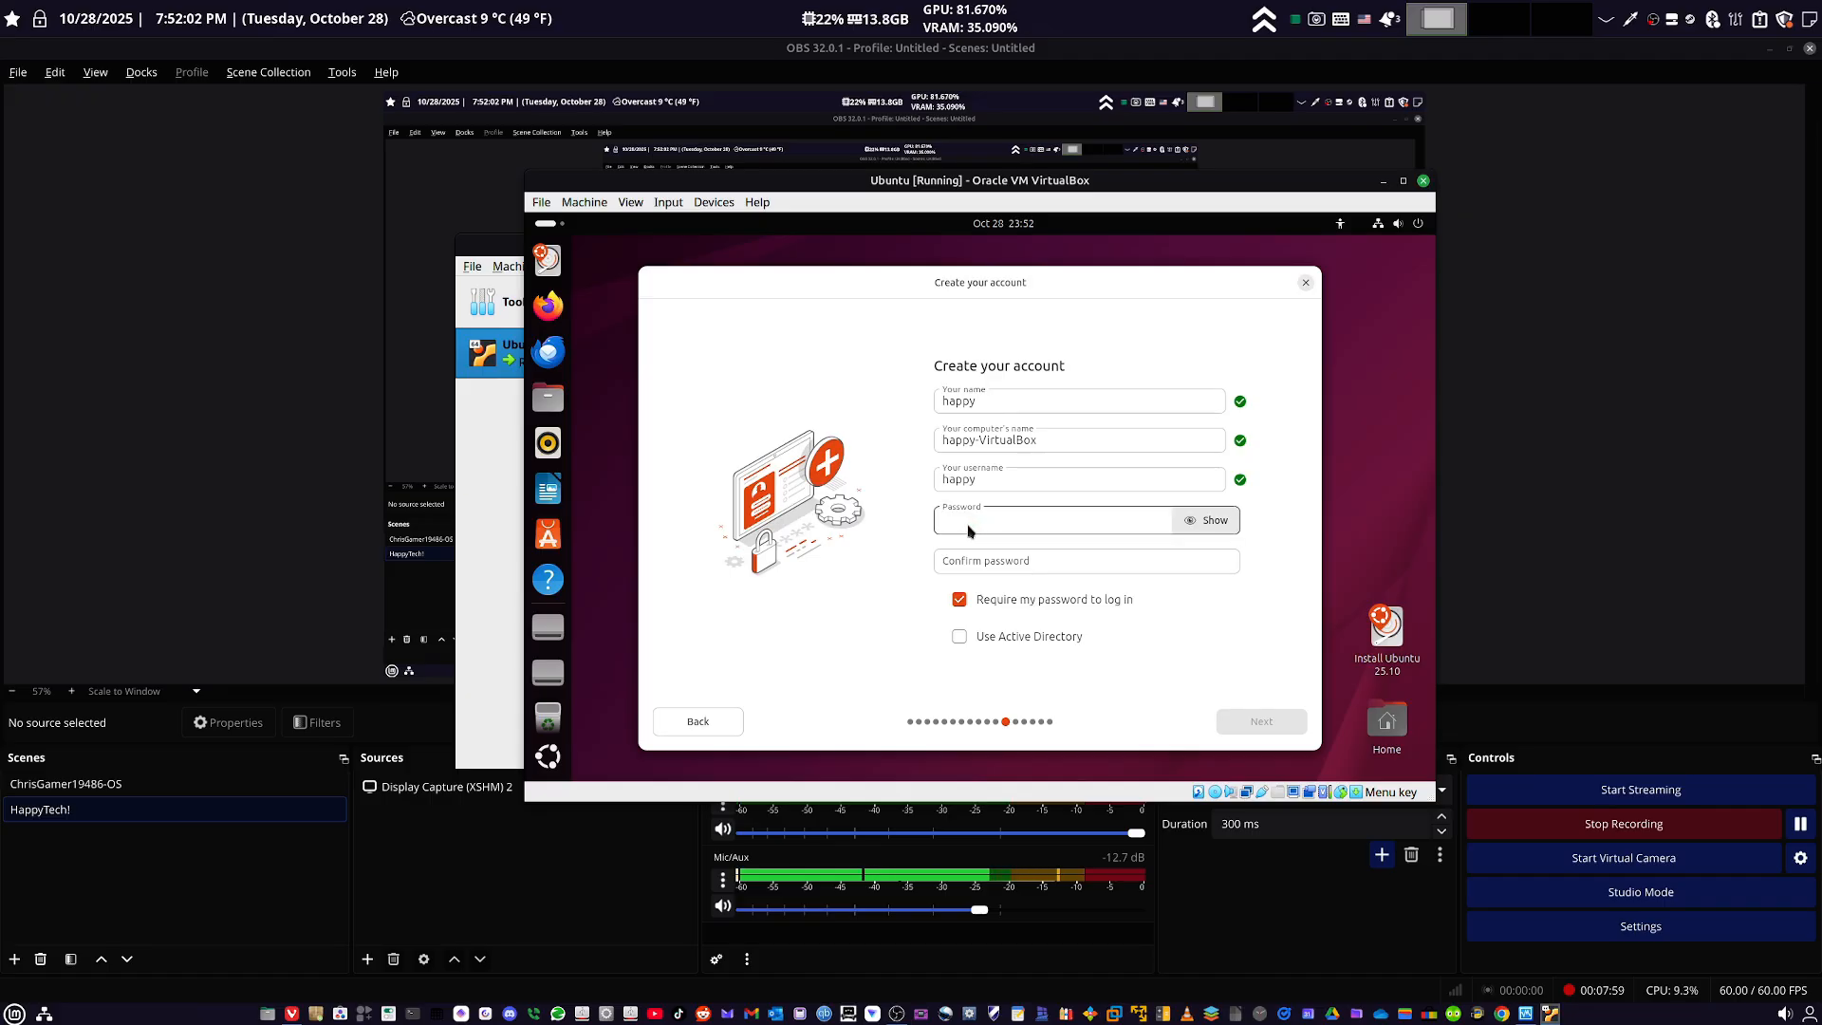
pyautogui.click(959, 599)
pyautogui.click(974, 529)
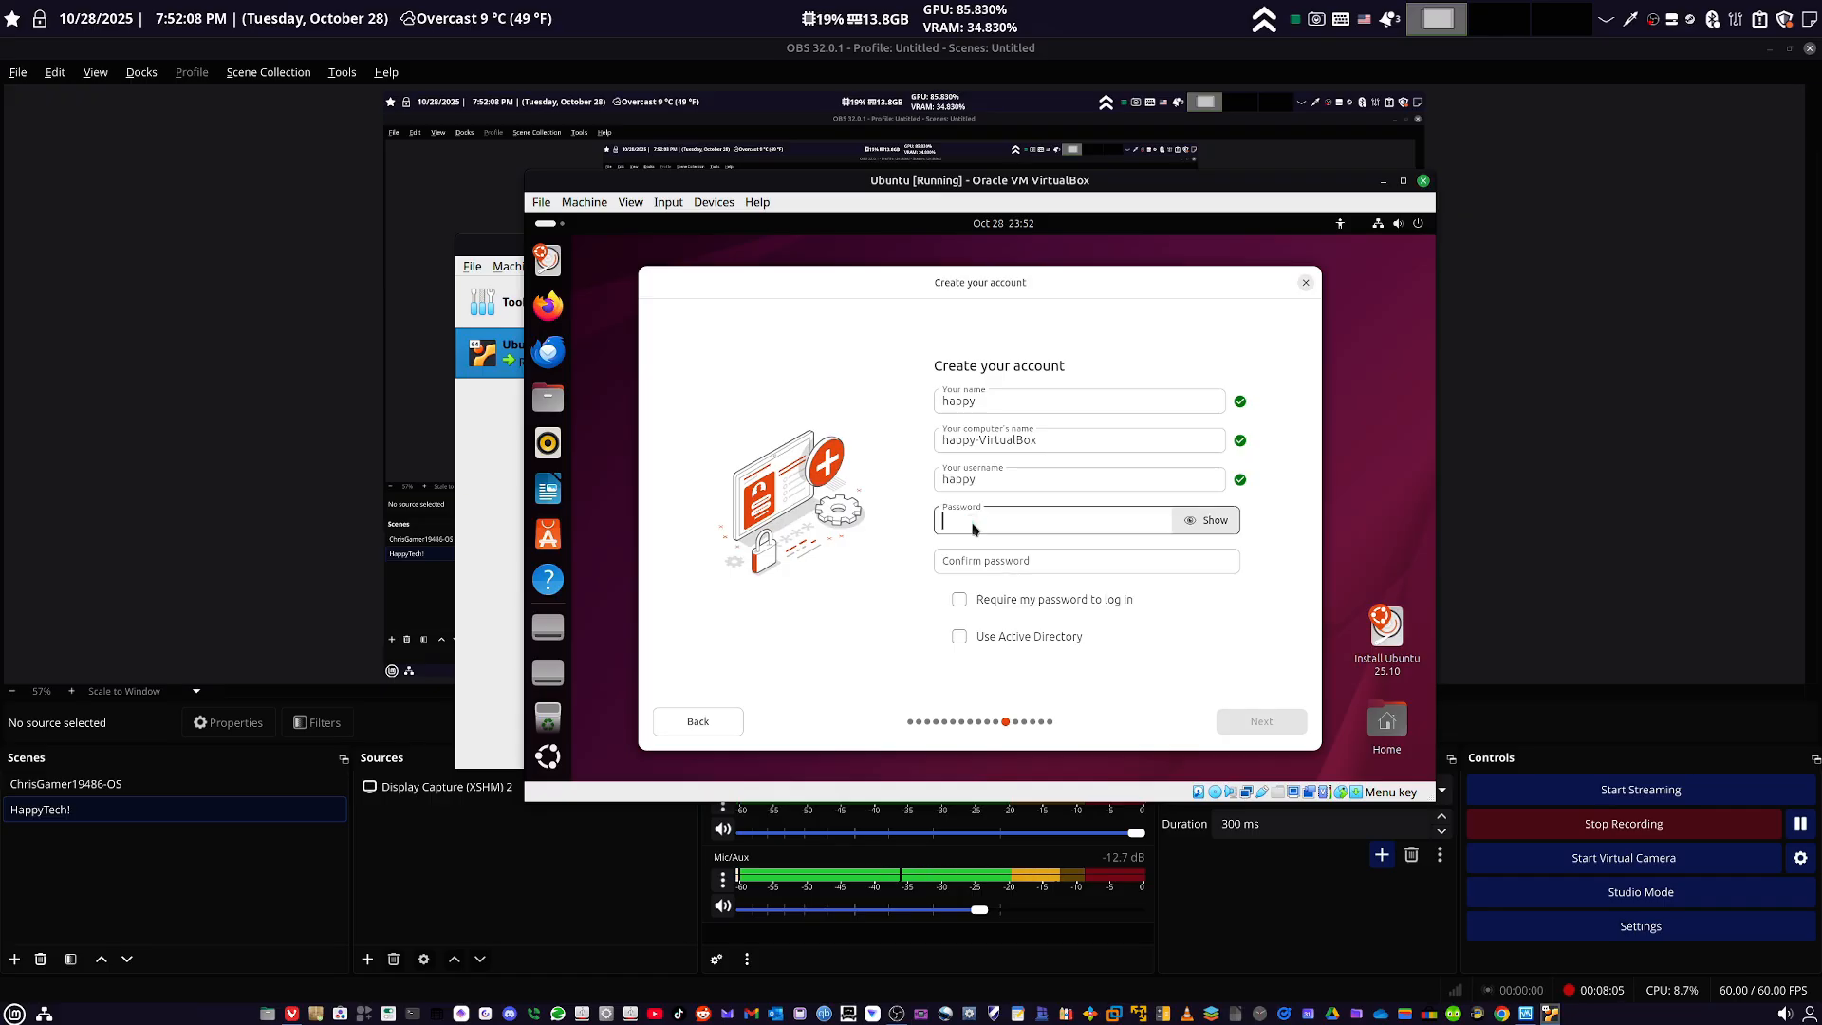
pyautogui.write('•')
pyautogui.click(968, 555)
pyautogui.write('•')
pyautogui.click(1003, 608)
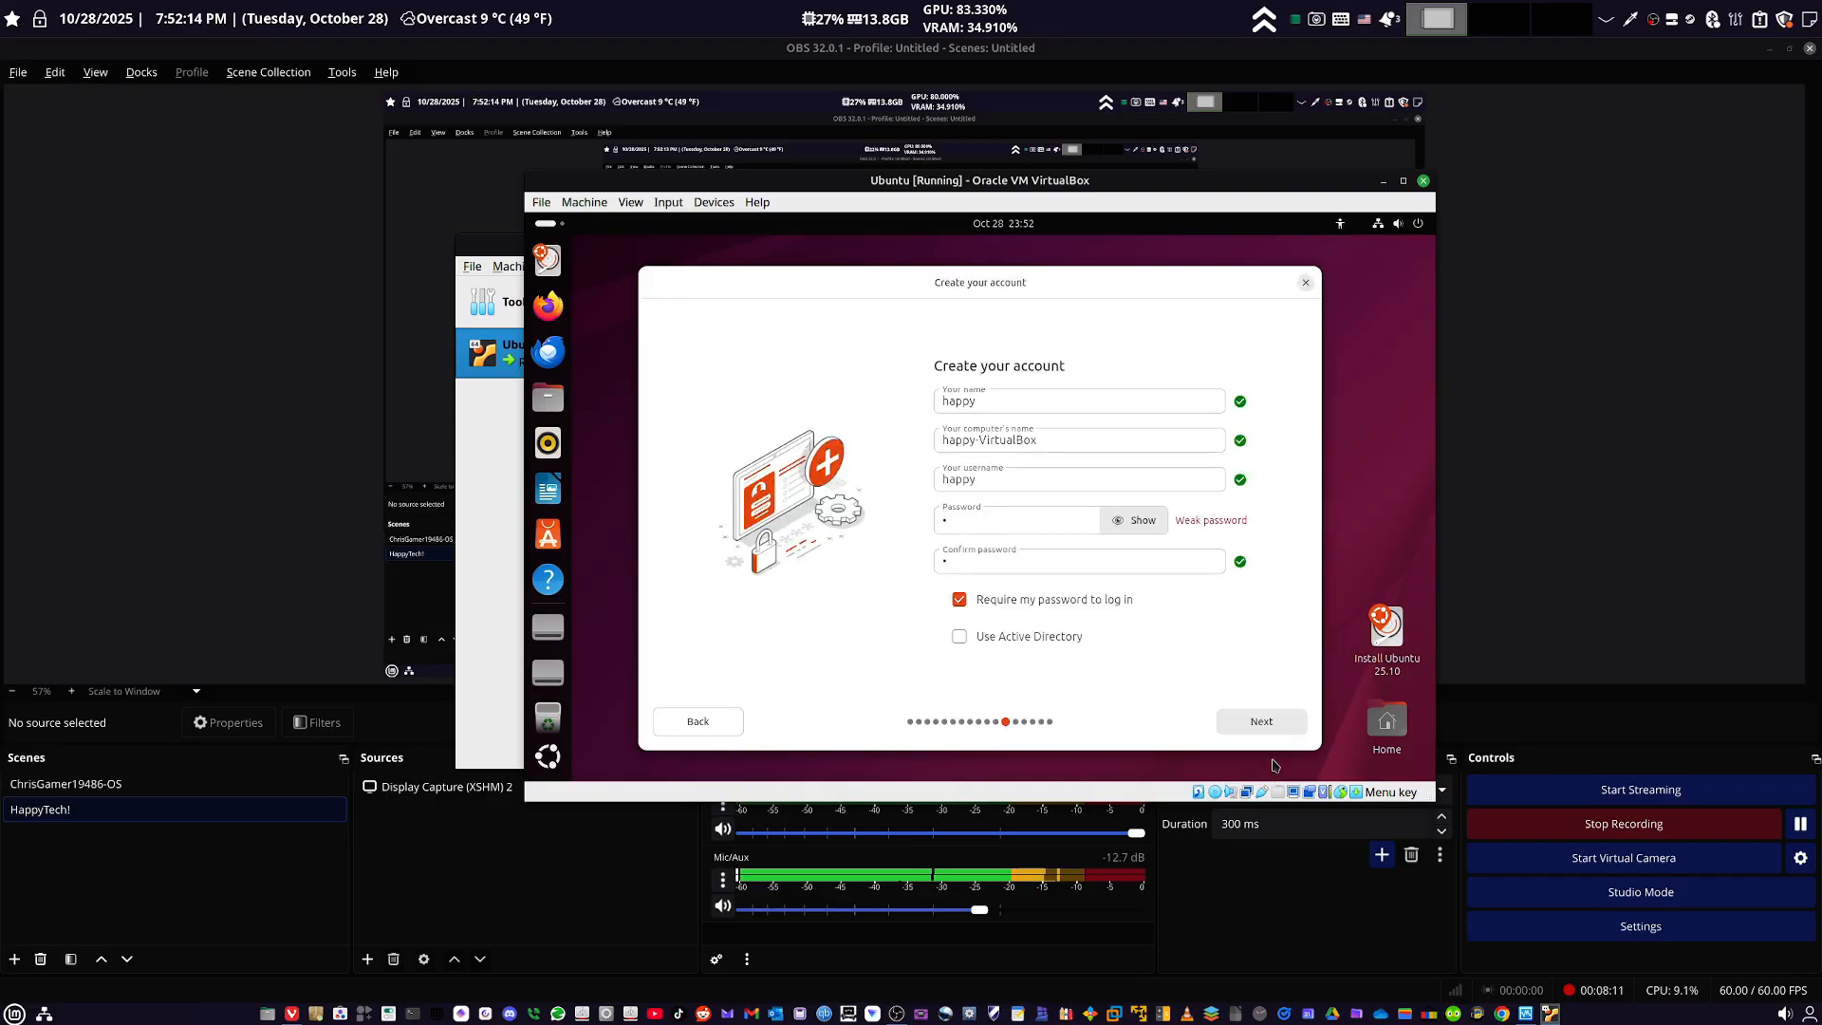
pyautogui.click(1260, 717)
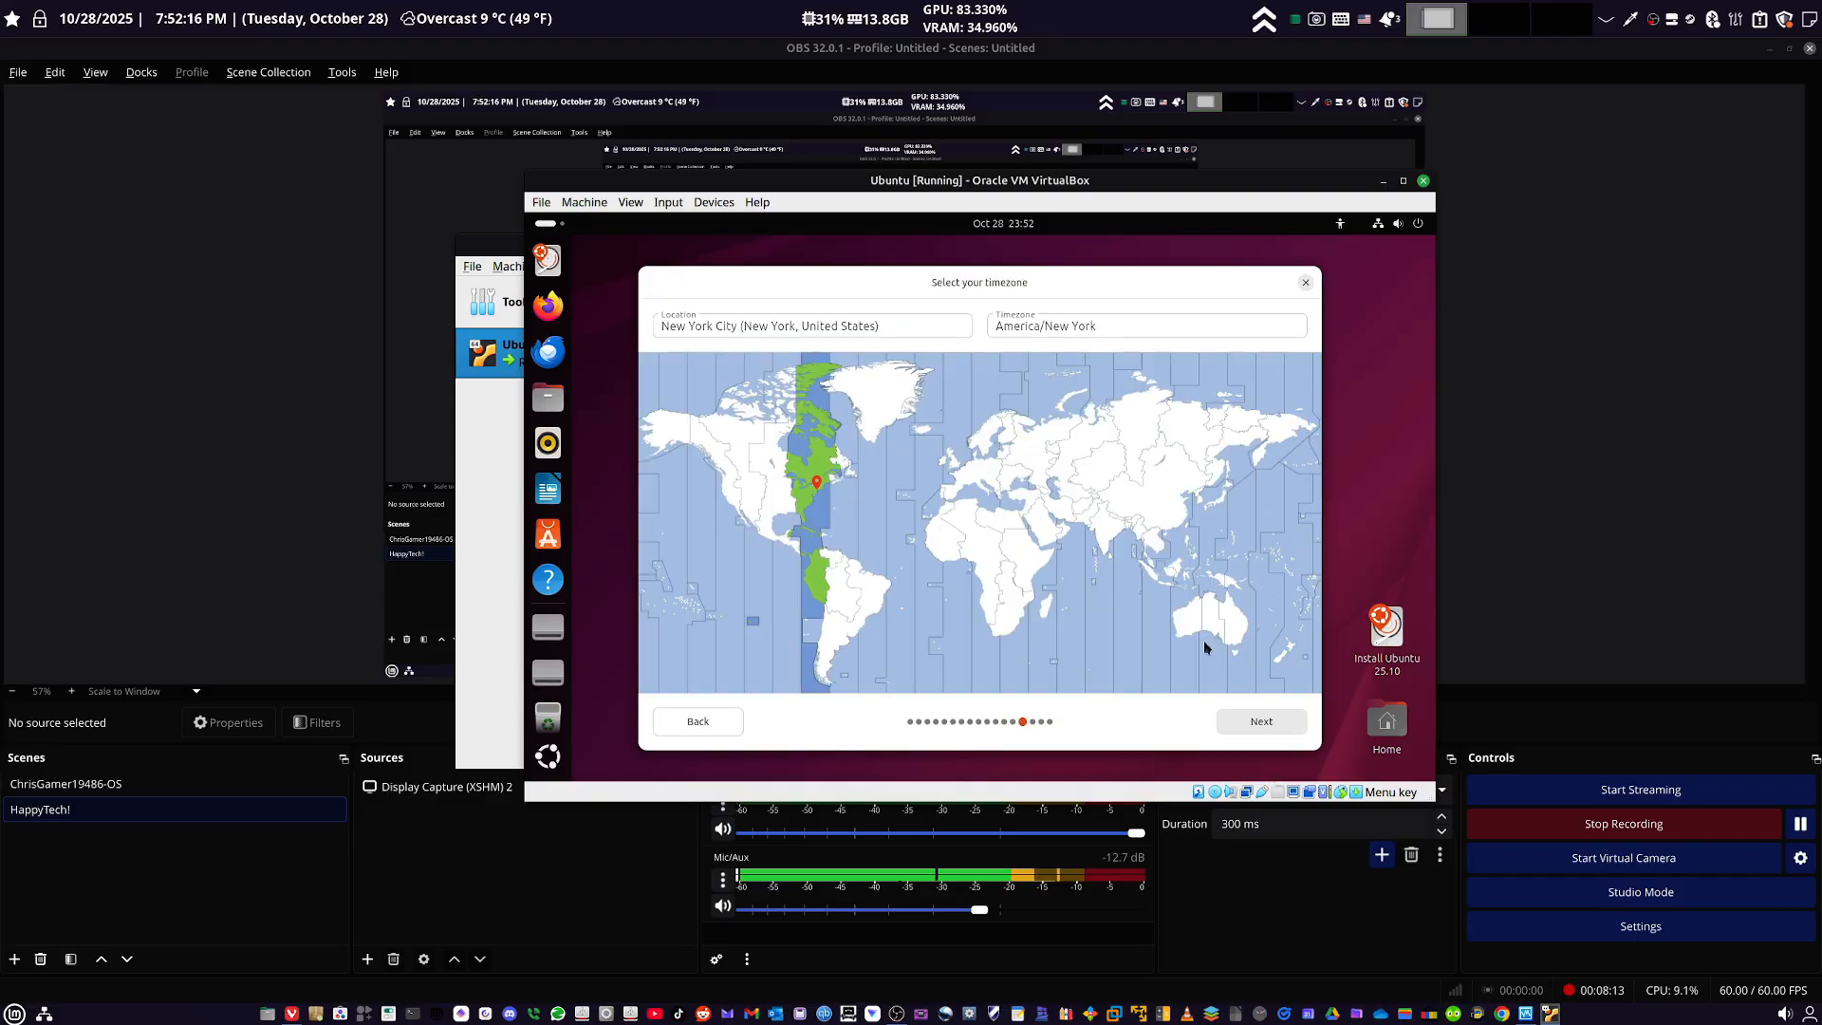
# - Accept the America/New York timezone for New York City and start the Ubuntu 25.10 installation with the reviewed choices
pyautogui.click(1250, 728)
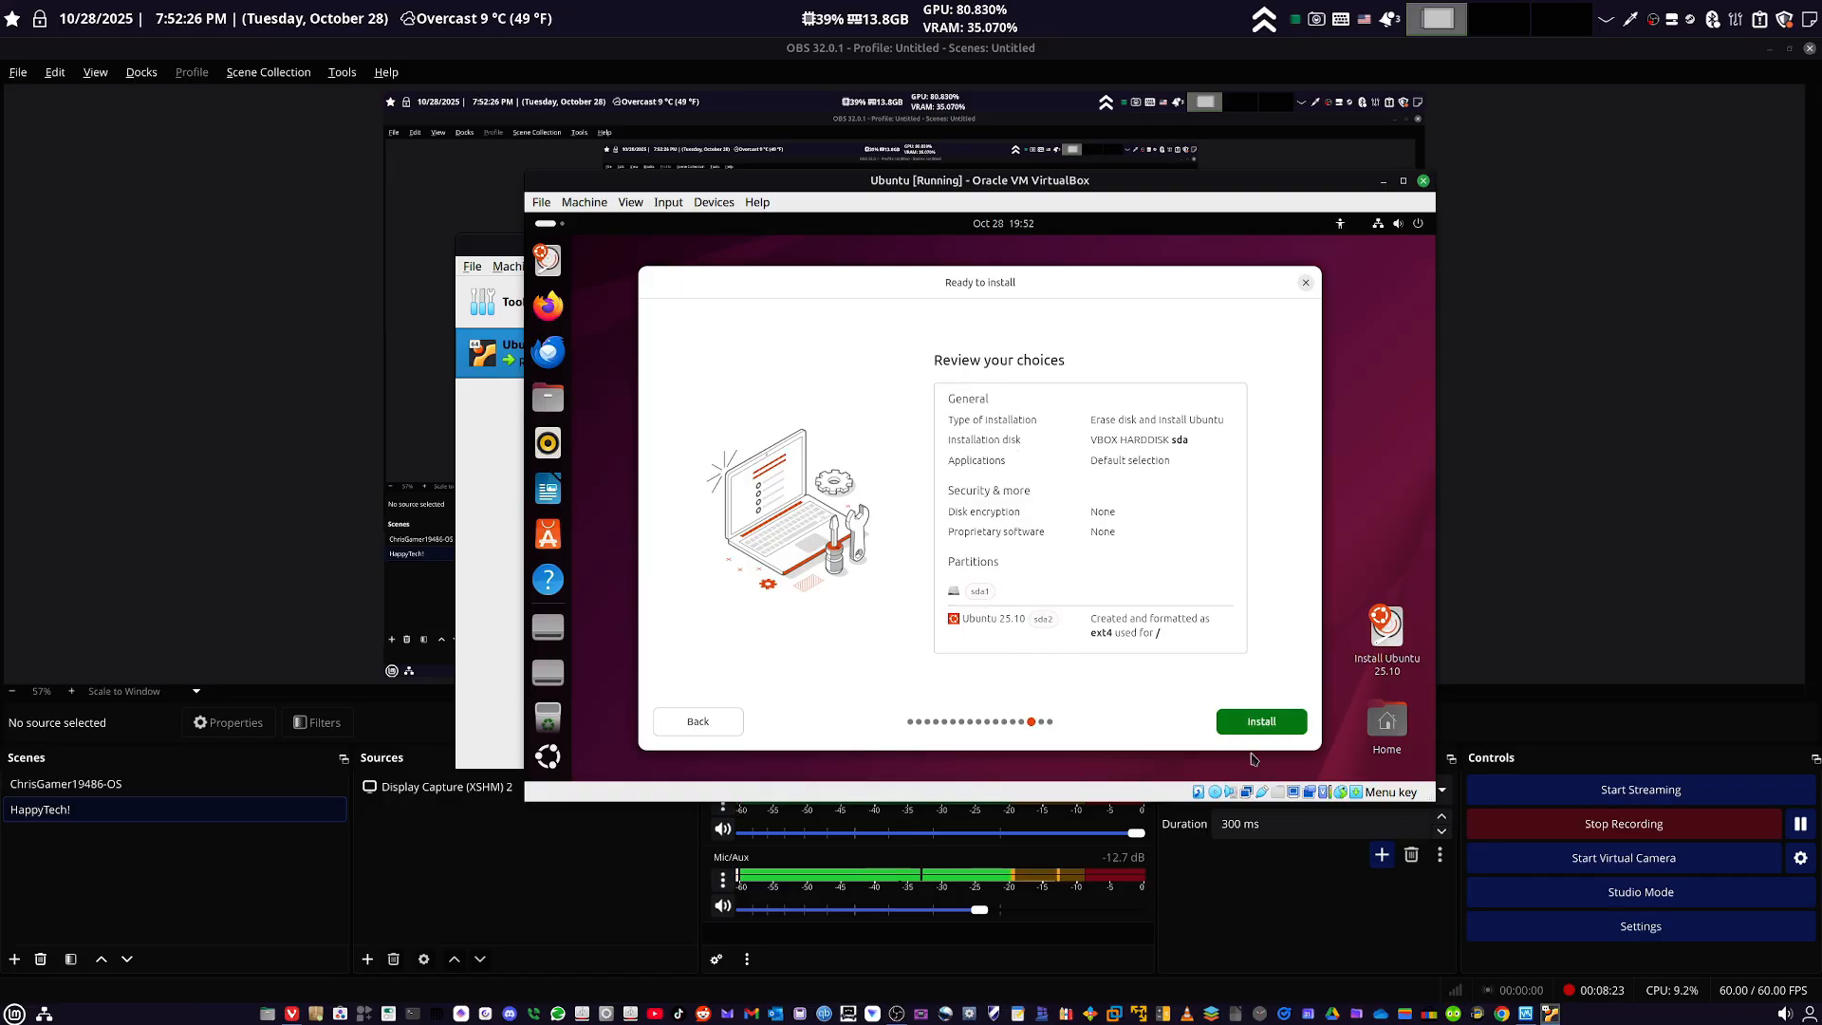
pyautogui.click(1260, 723)
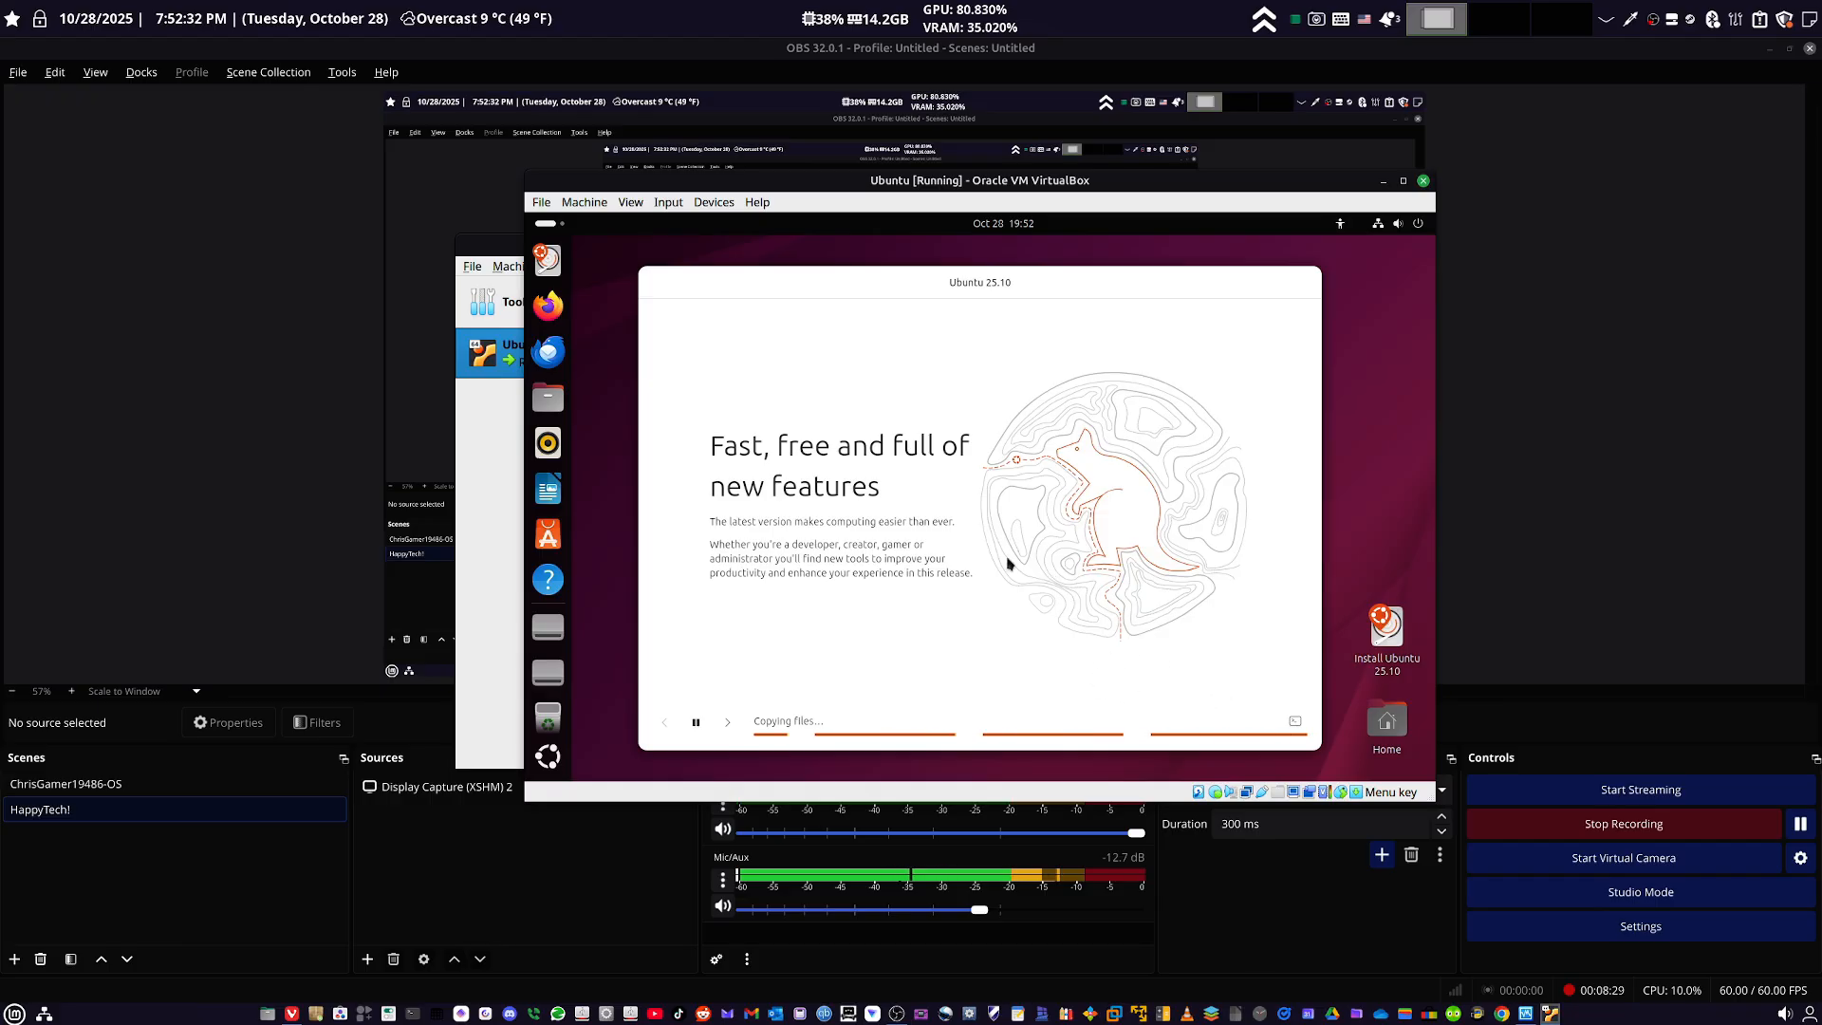
# - Bring the running Ubuntu virtual machine back to the front and close it by powering off the machine
pyautogui.click(1708, 606)
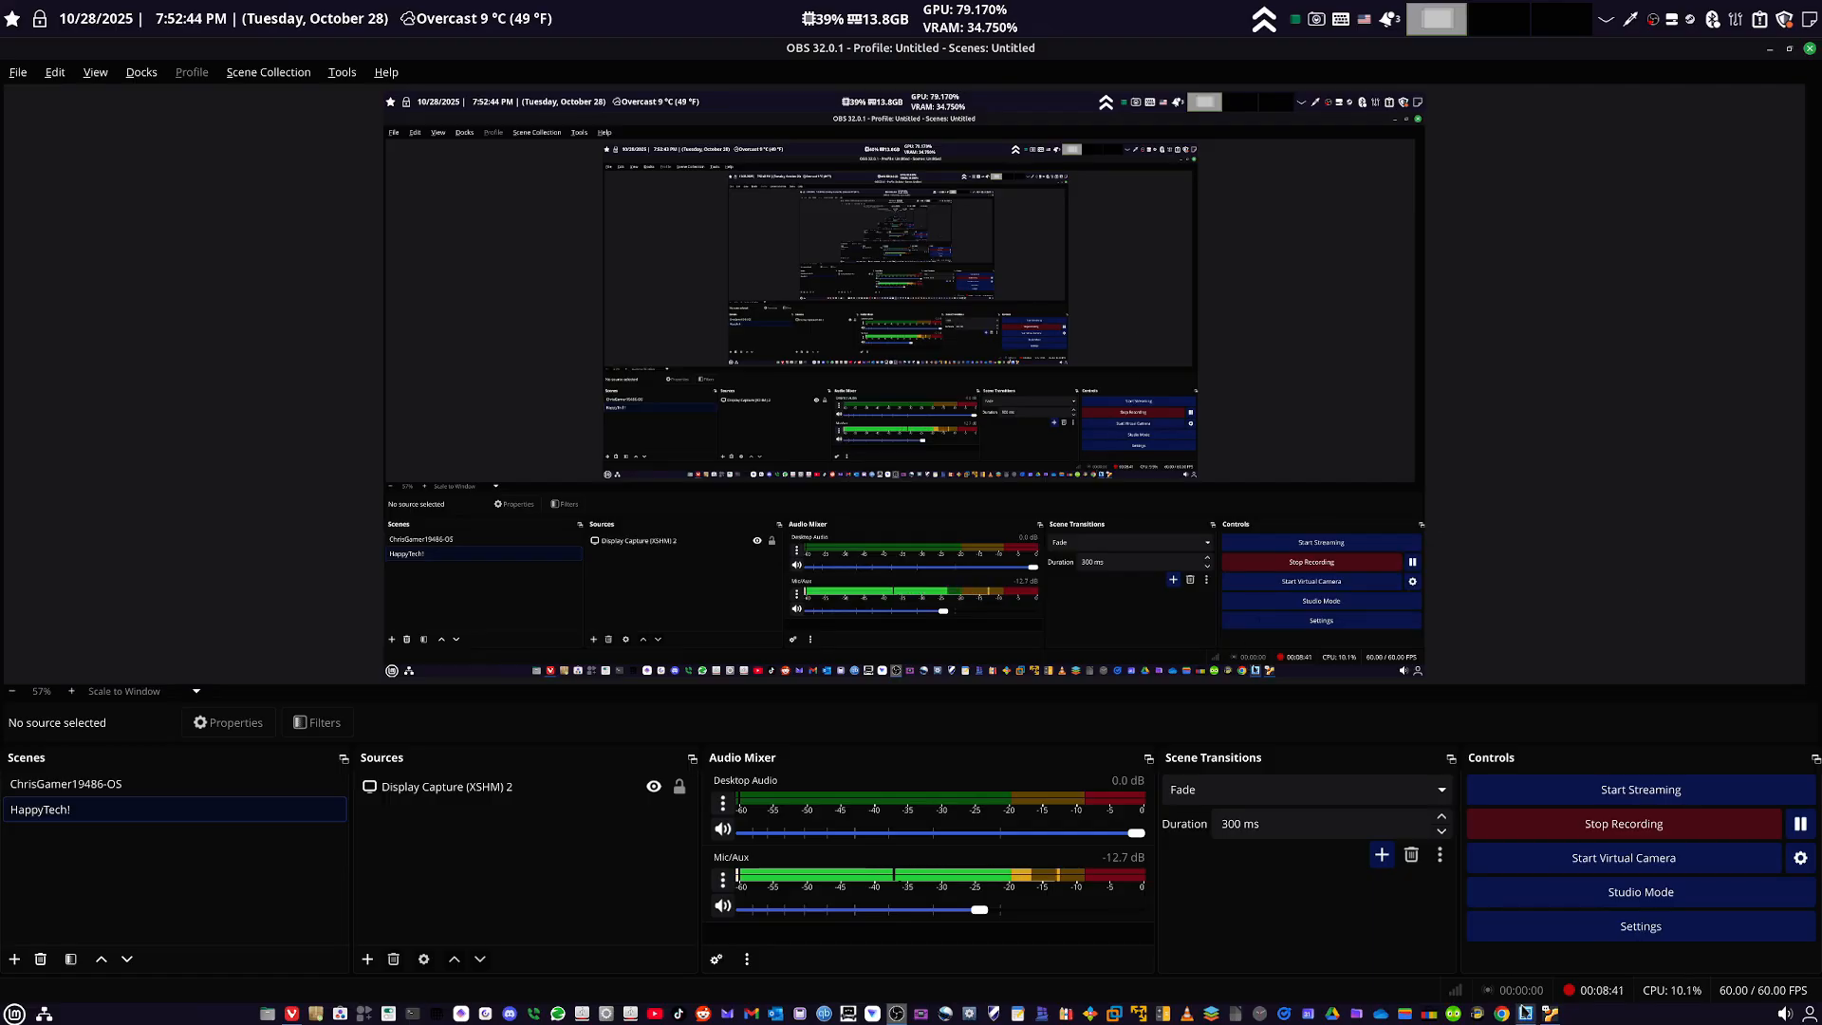
pyautogui.click(1525, 1013)
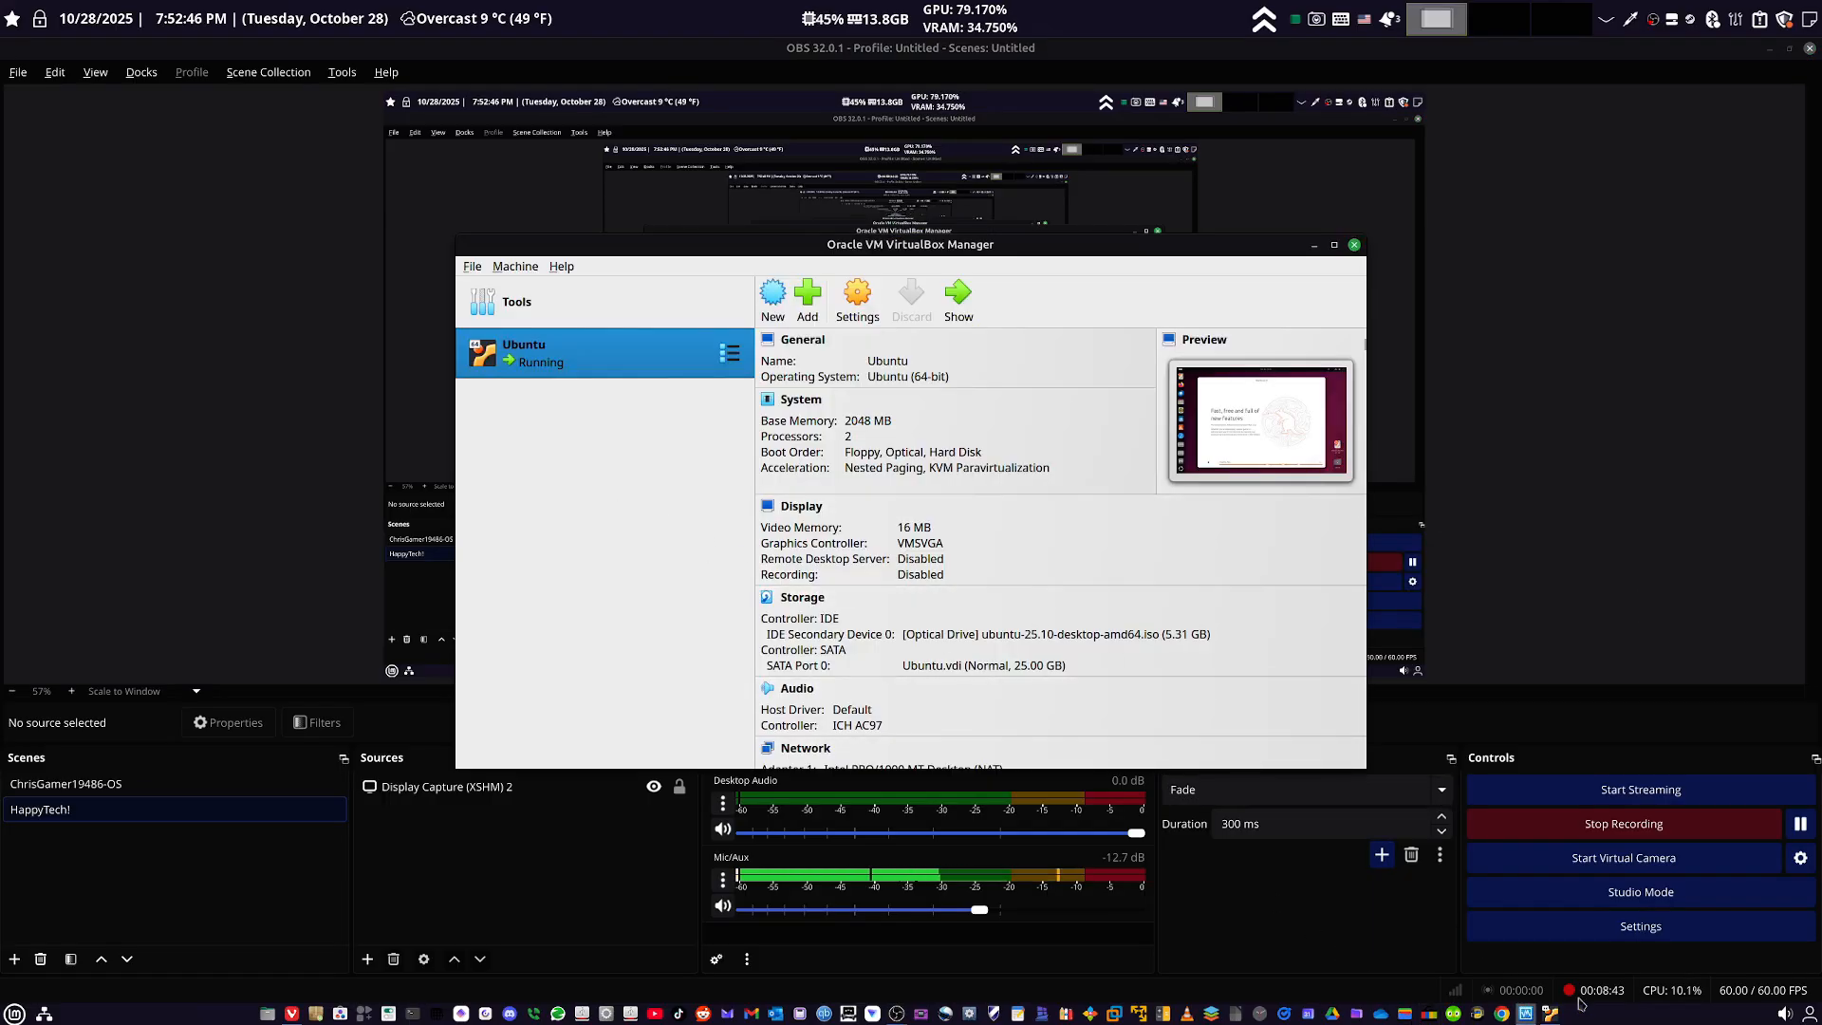
pyautogui.click(1550, 1012)
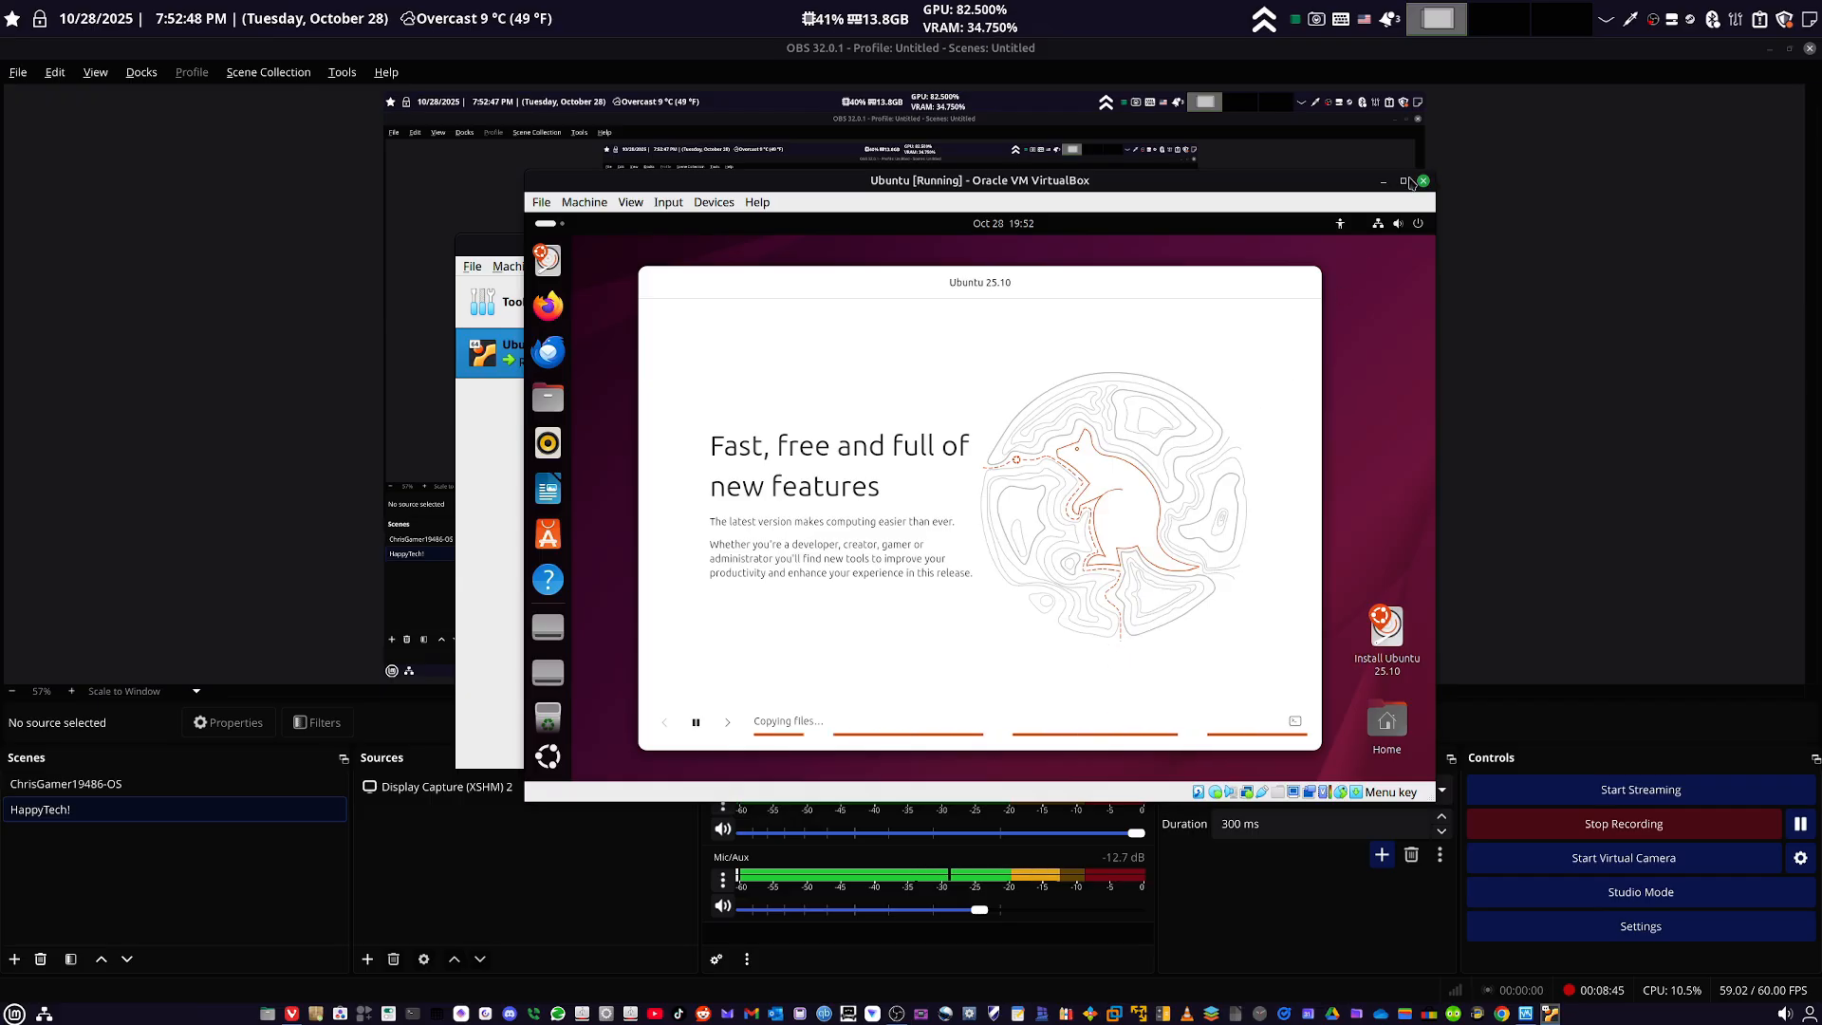
pyautogui.click(1423, 181)
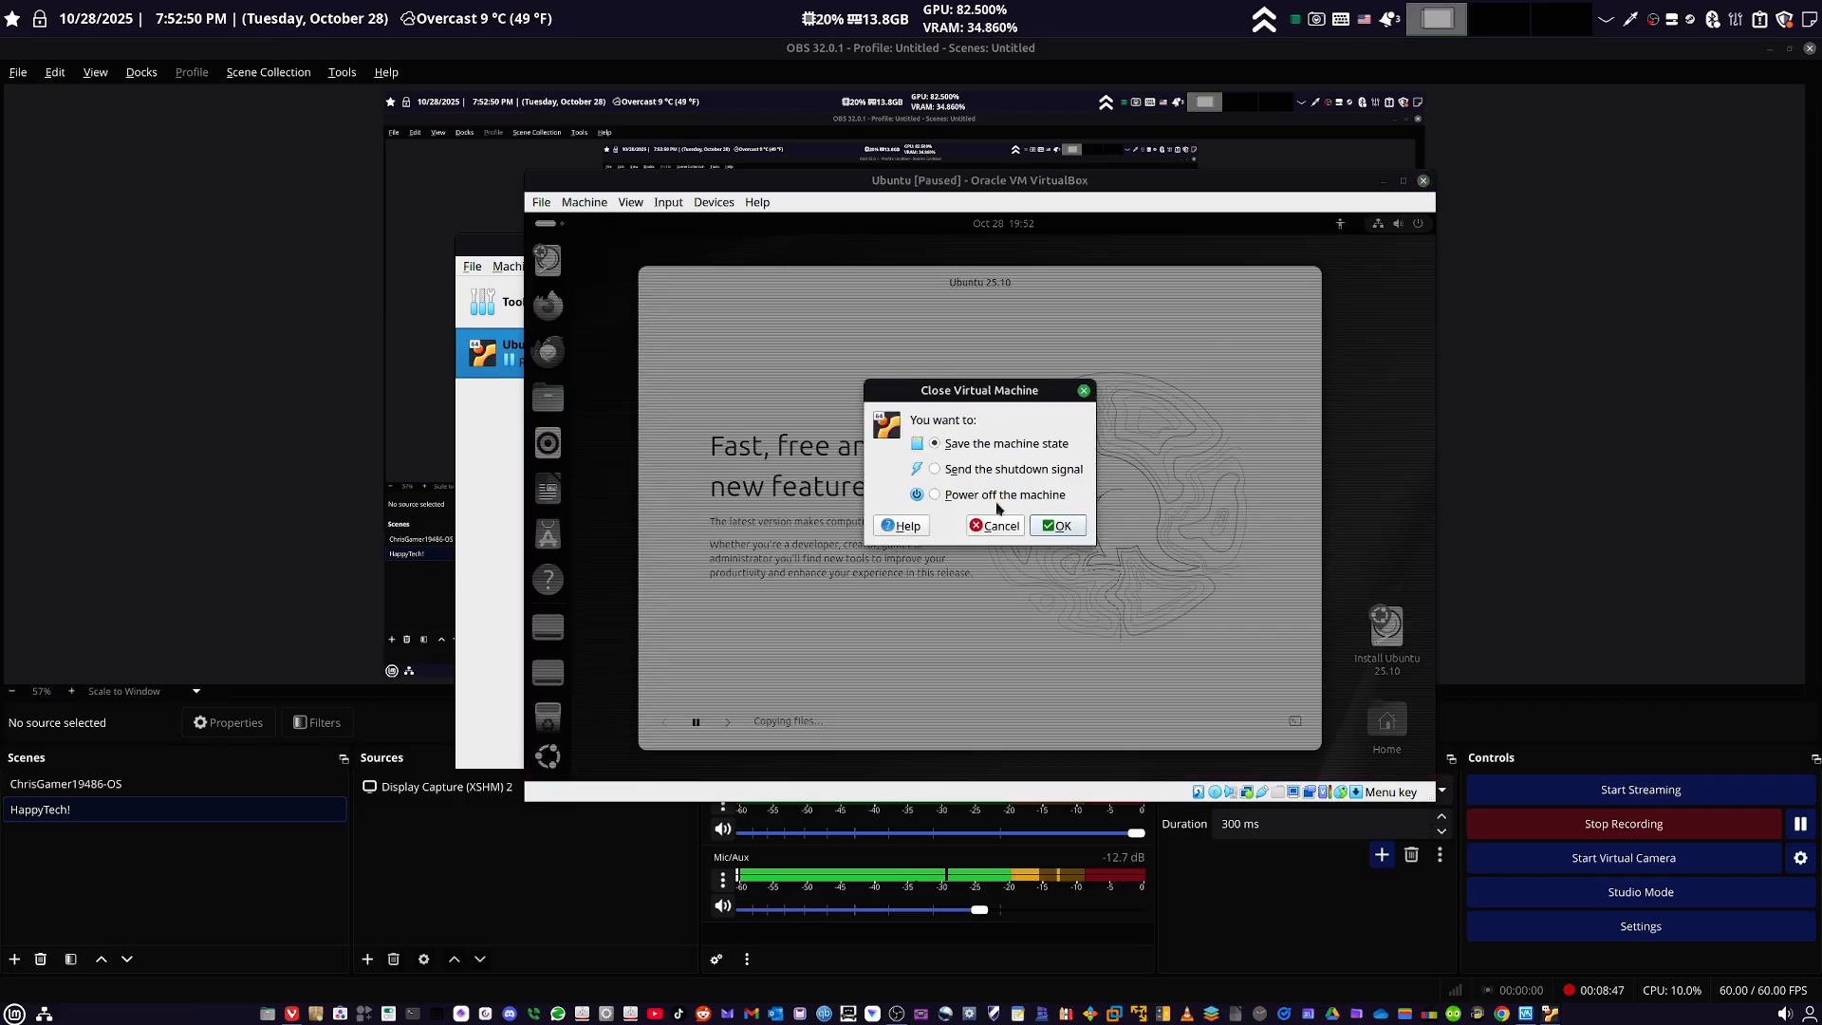
pyautogui.click(1048, 528)
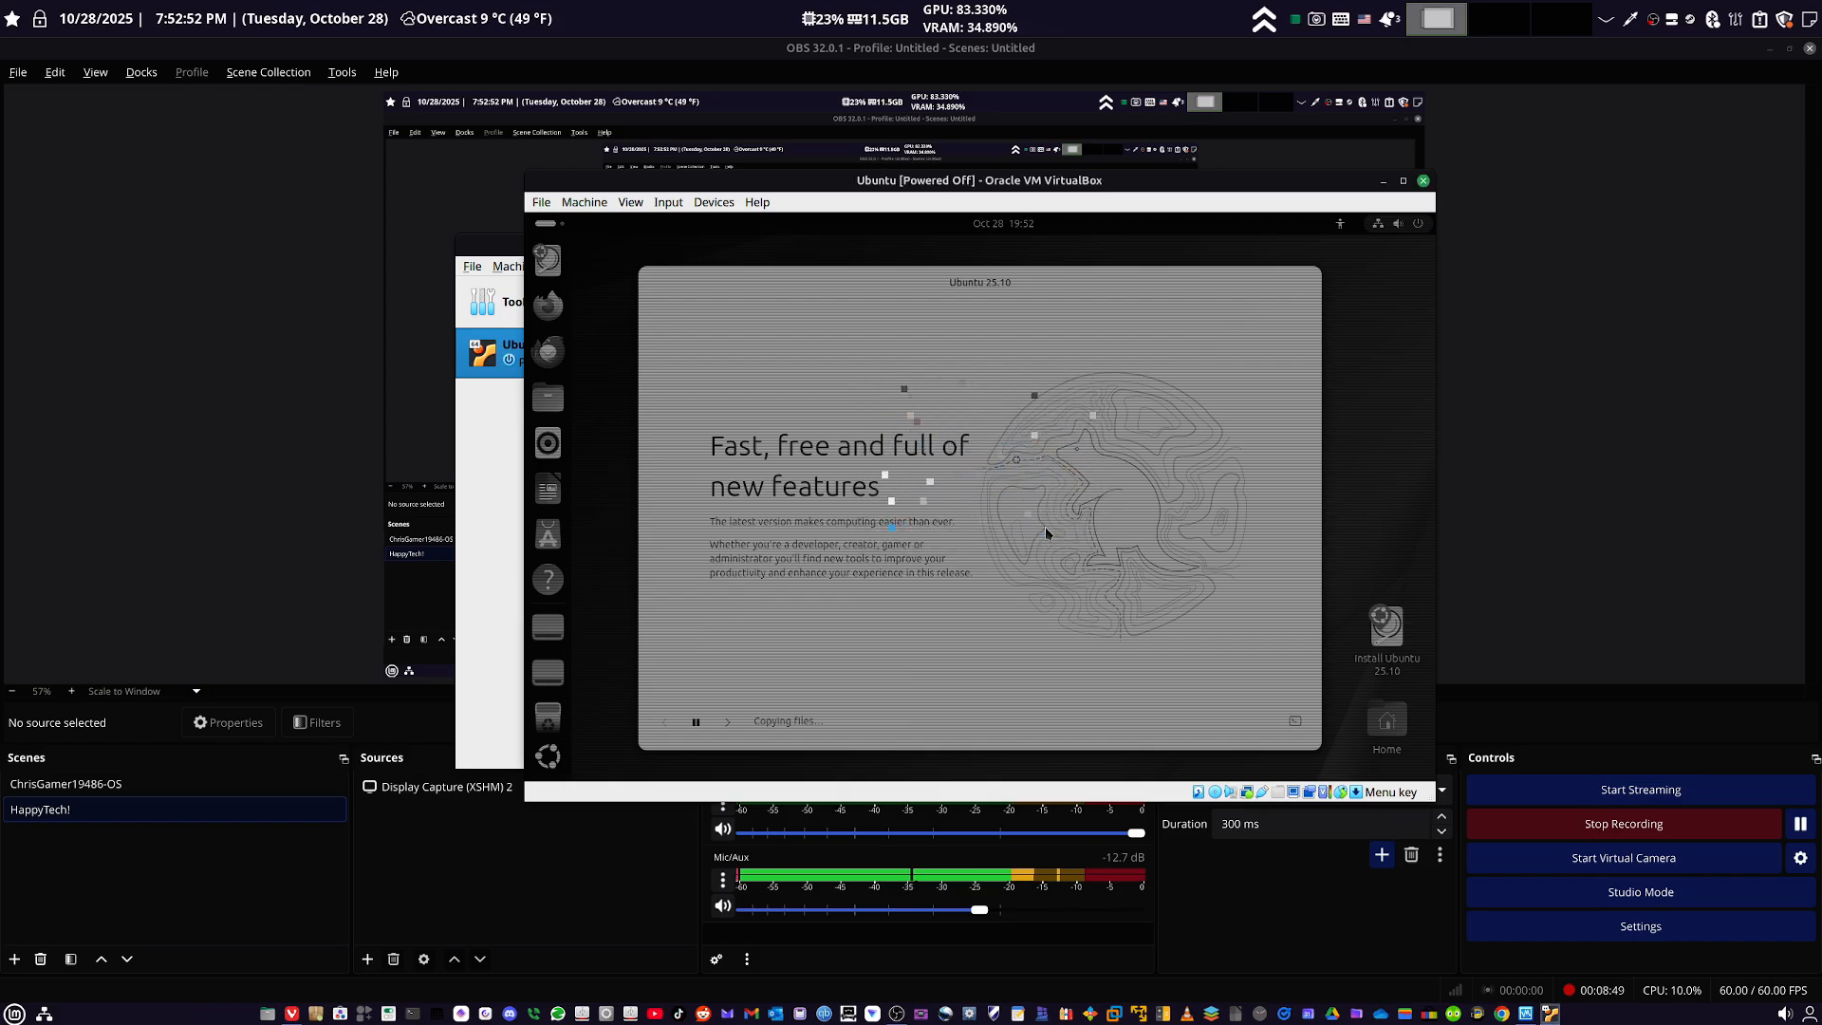
# - Remove the Ubuntu virtual machine along with all its files, and close the VirtualBox Manager
pyautogui.rightClick(550, 365)
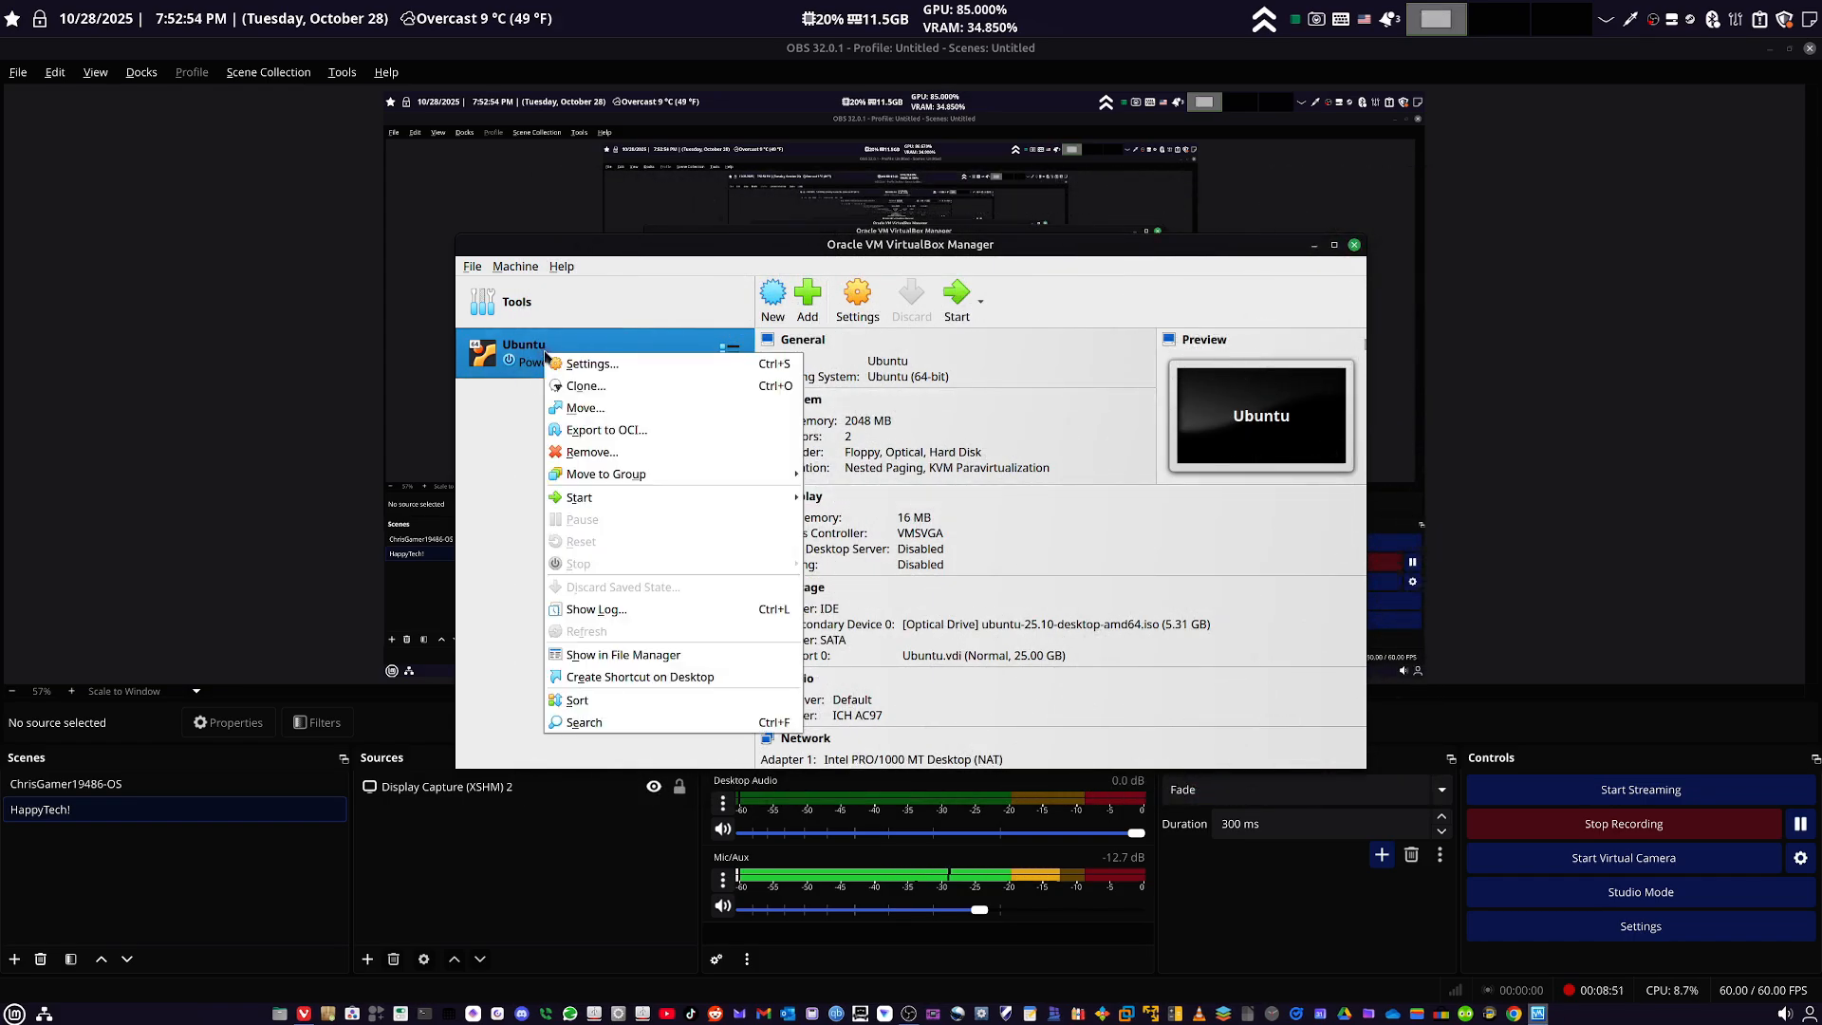
pyautogui.click(607, 472)
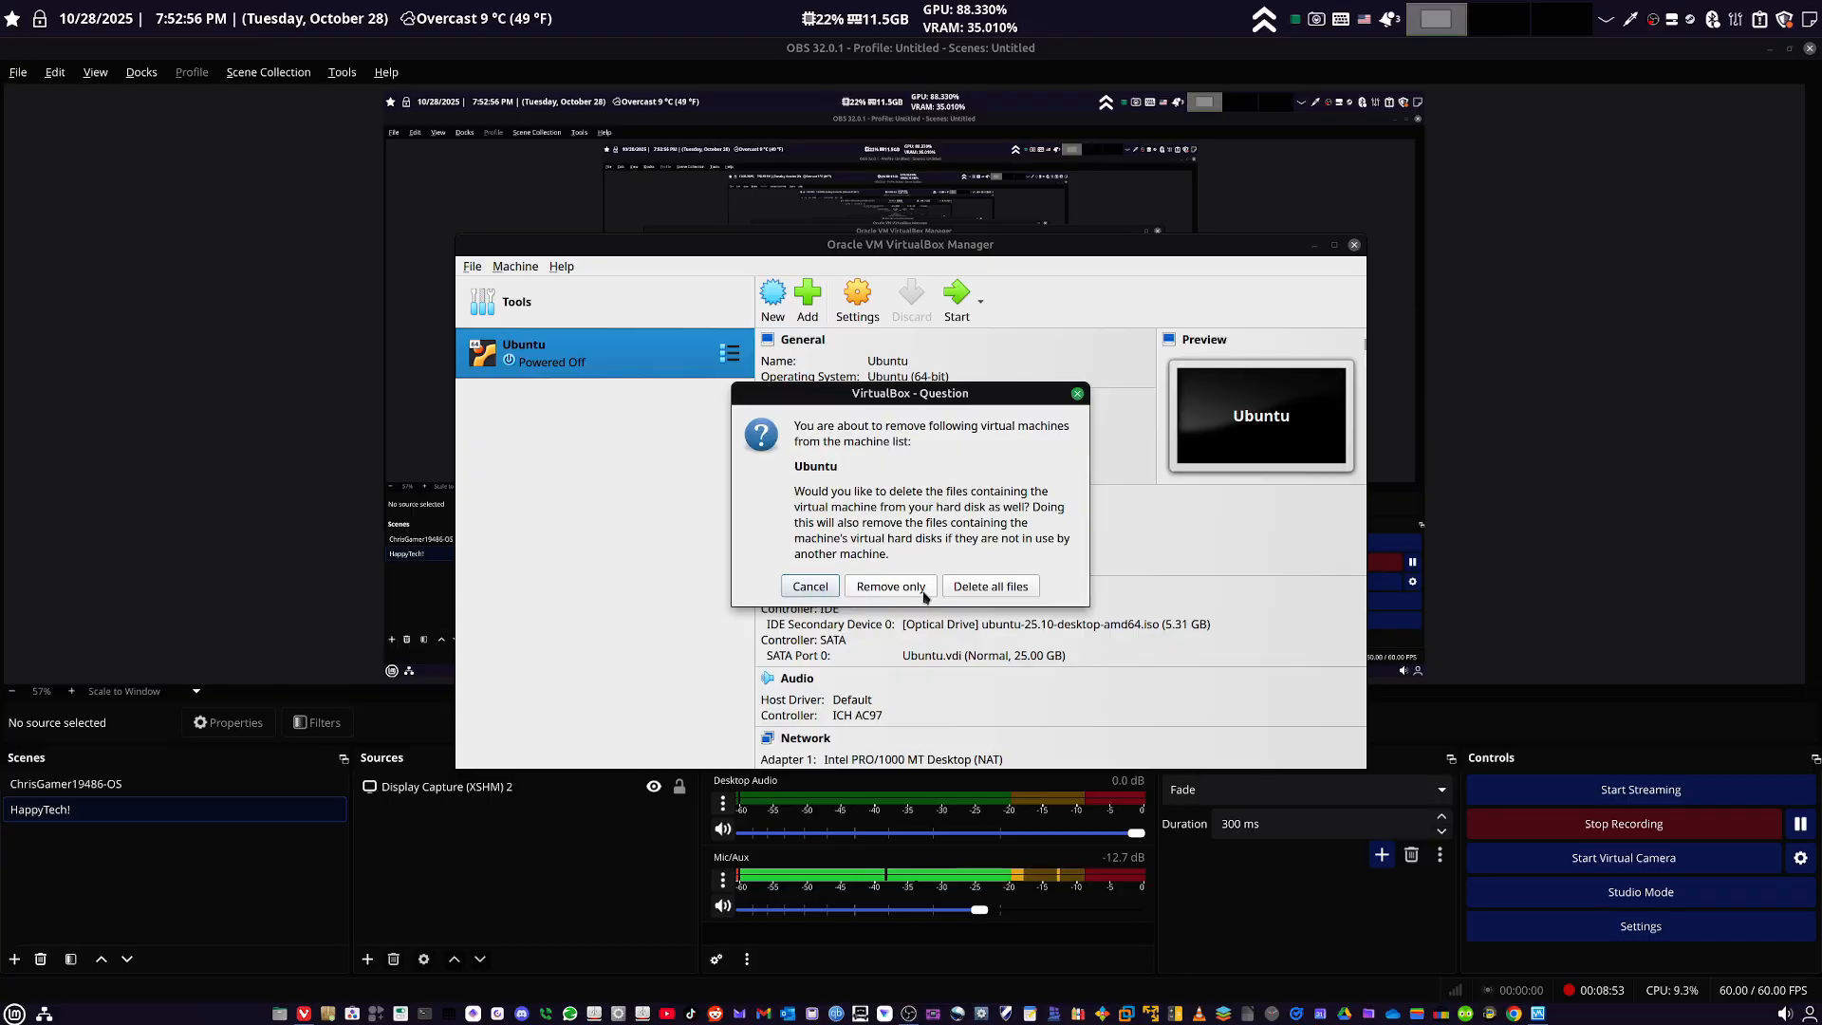
pyautogui.click(987, 586)
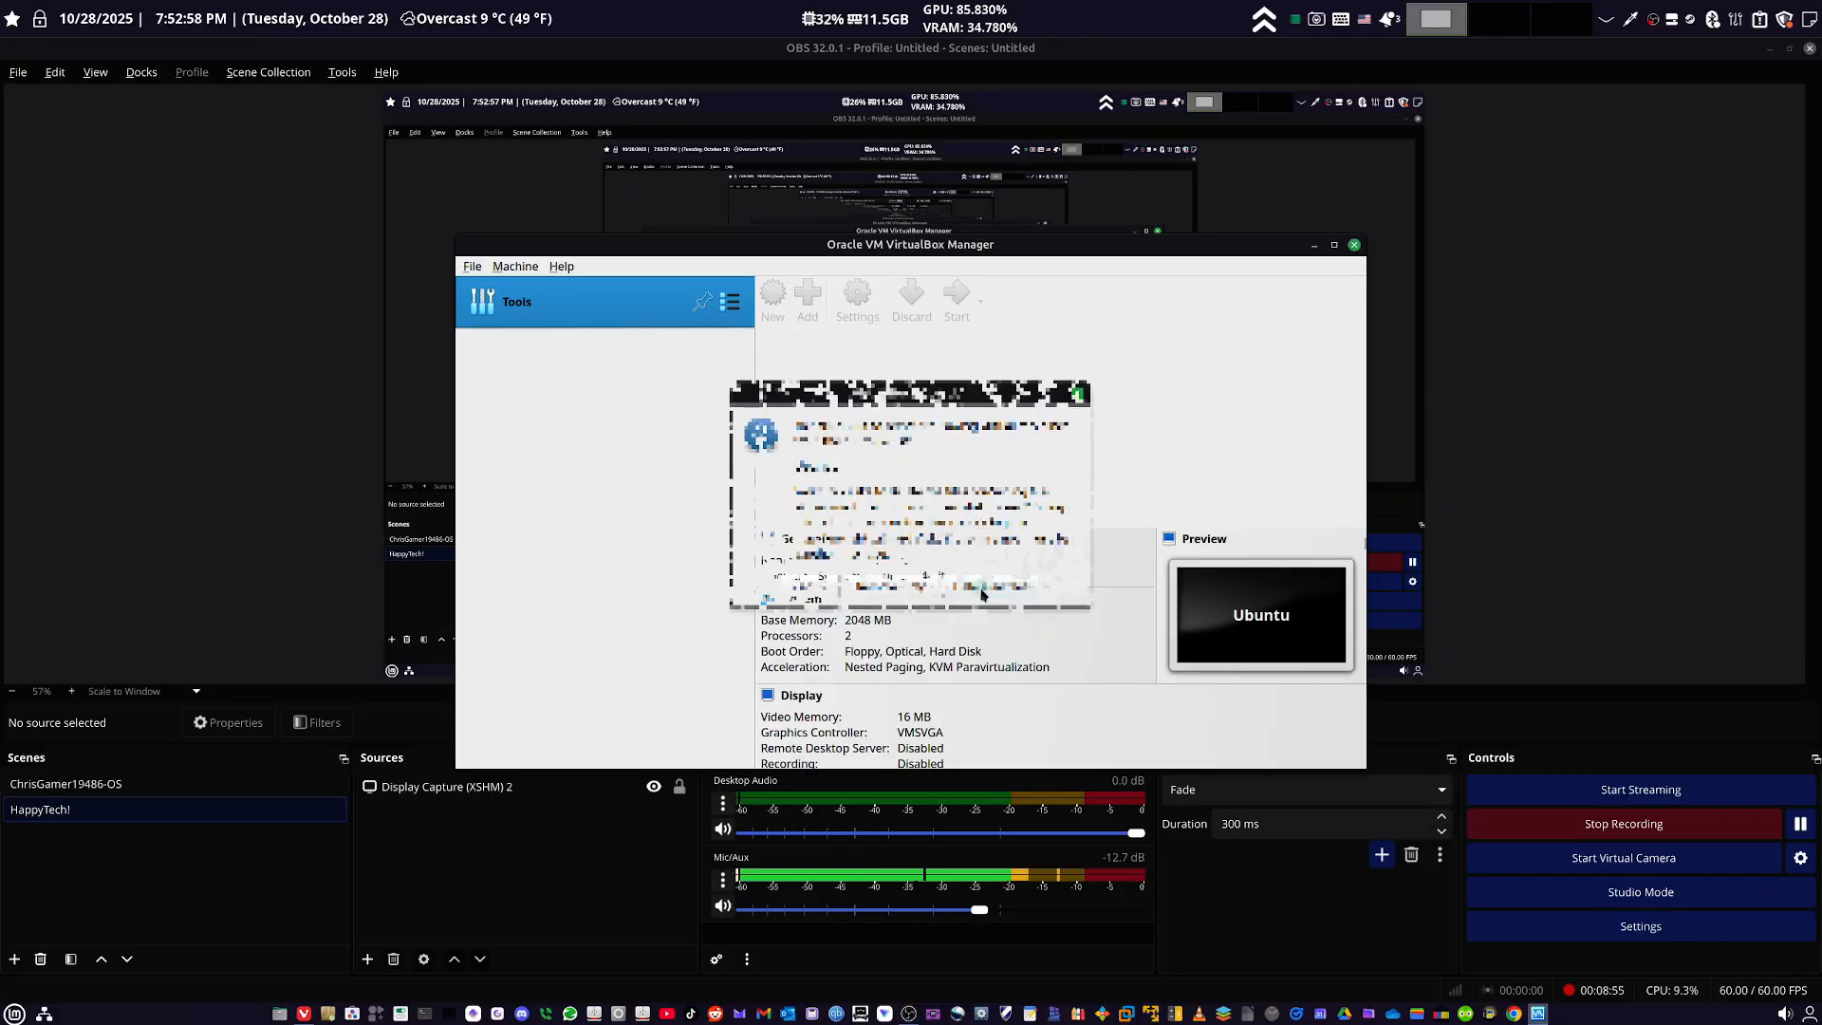
pyautogui.click(1354, 246)
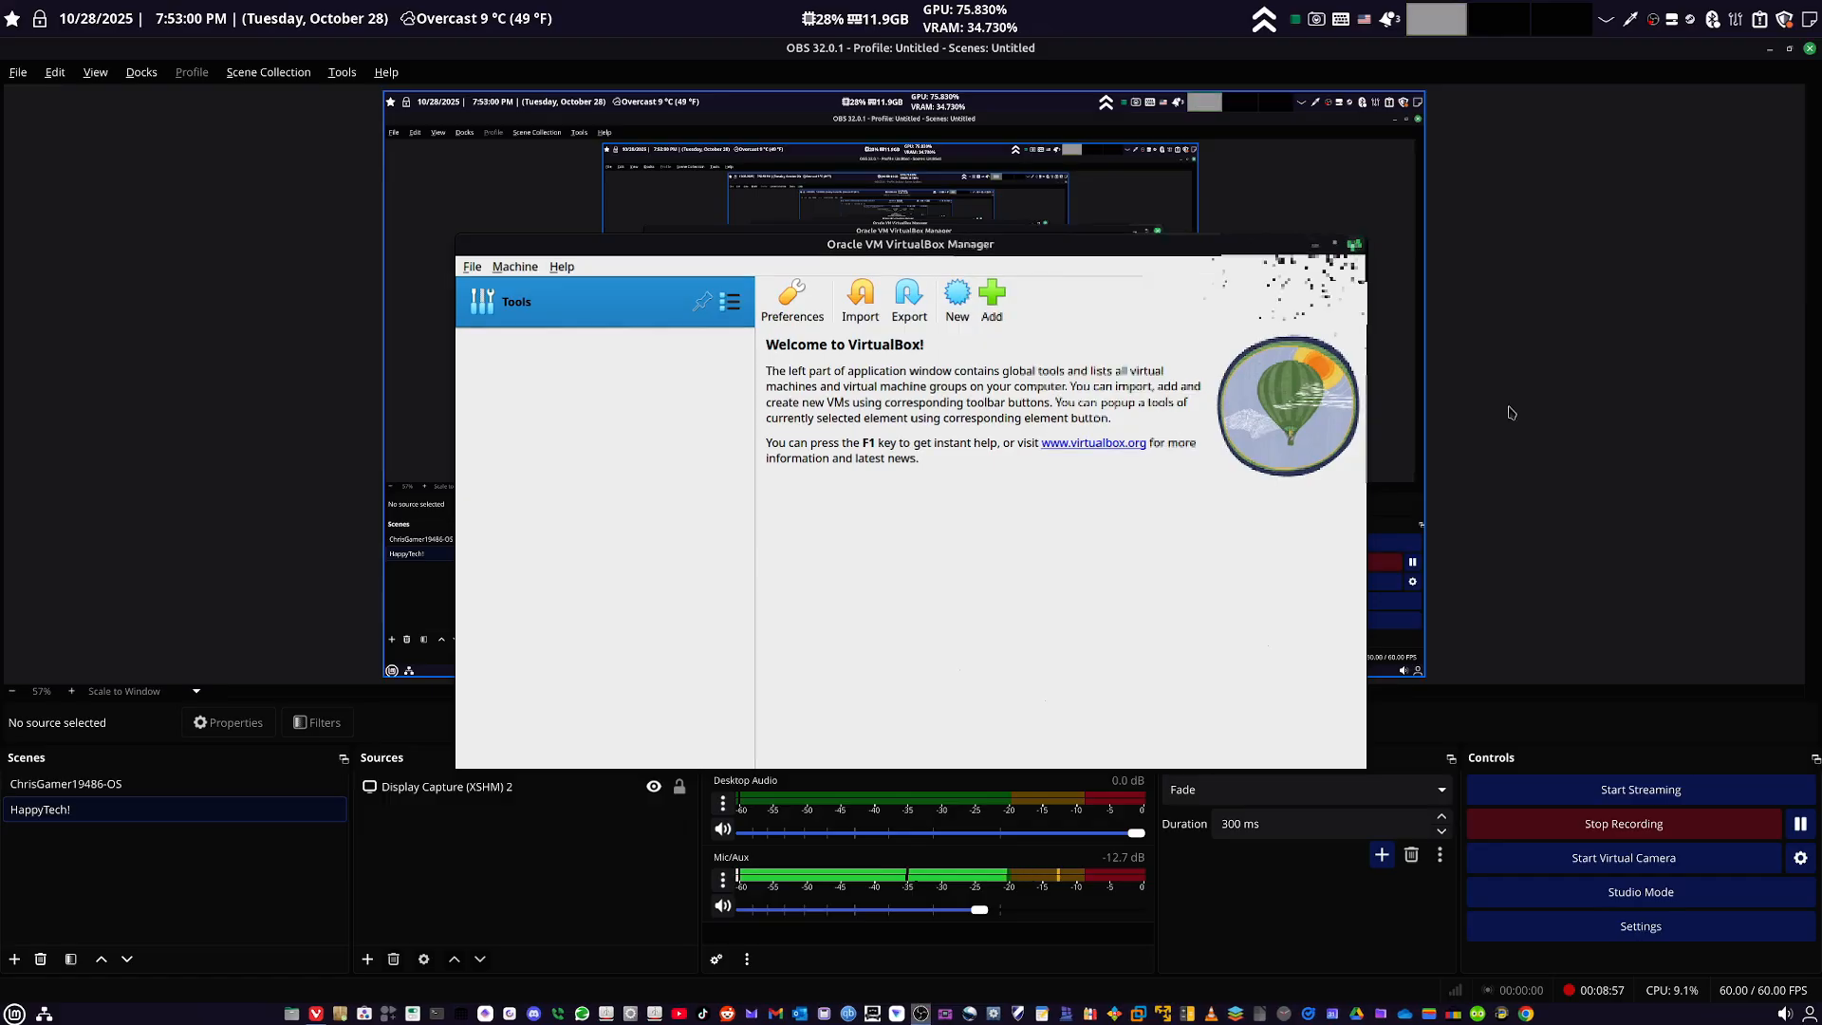